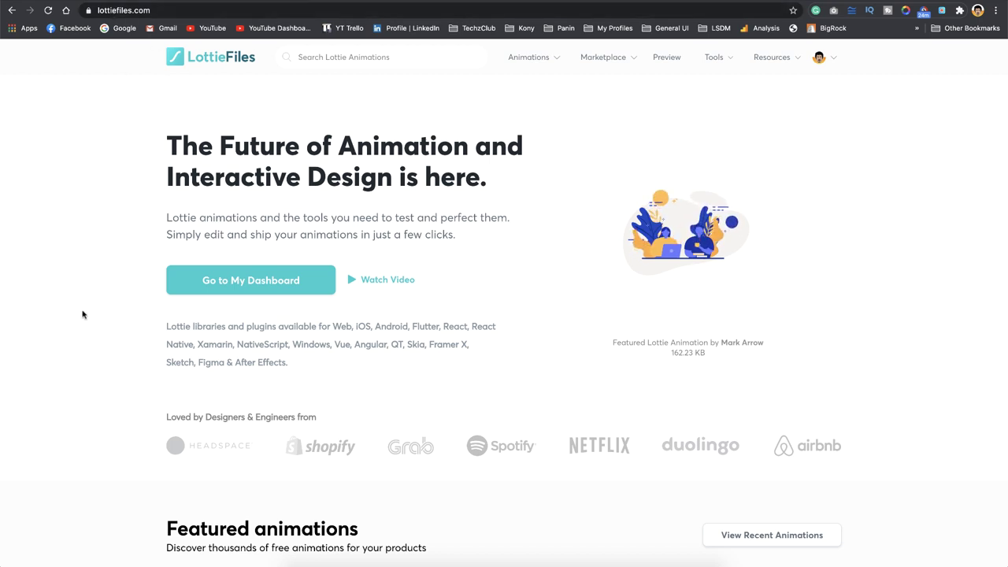
- Browse the recent community animations on LottieFiles
scroll(82, 314, "down", 5)
left_click(799, 157)
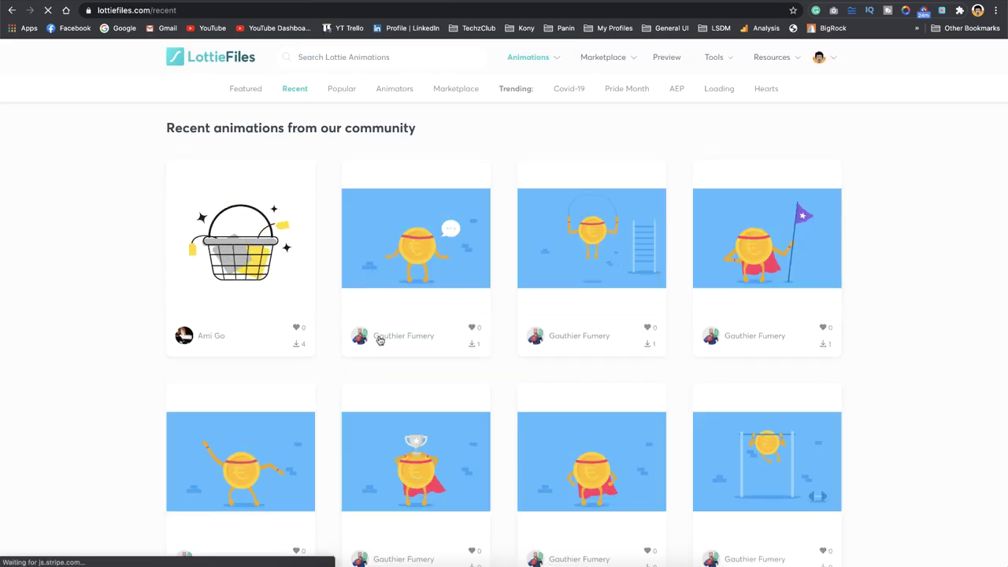
scroll(80, 391, "down", 2)
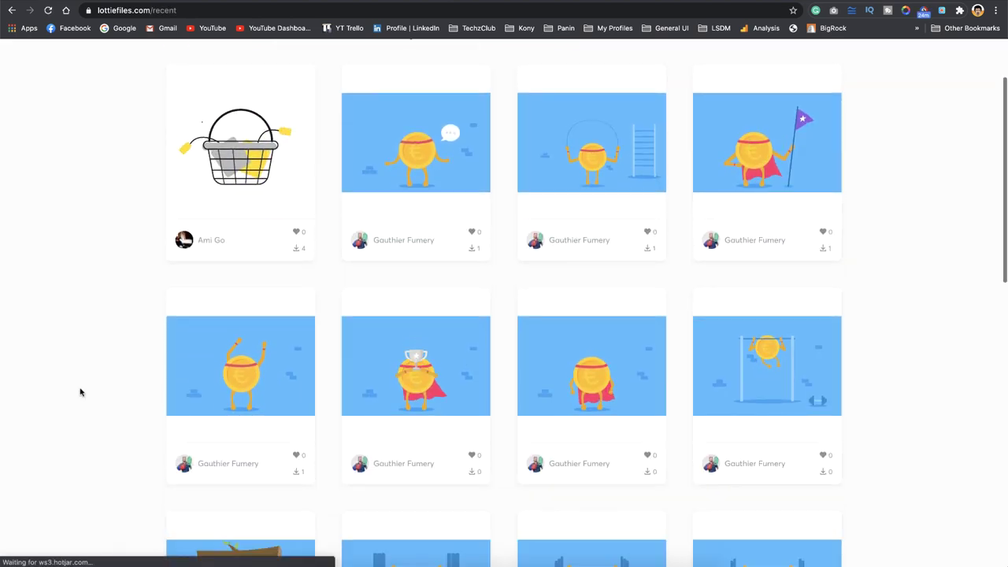
scroll(80, 391, "down", 1)
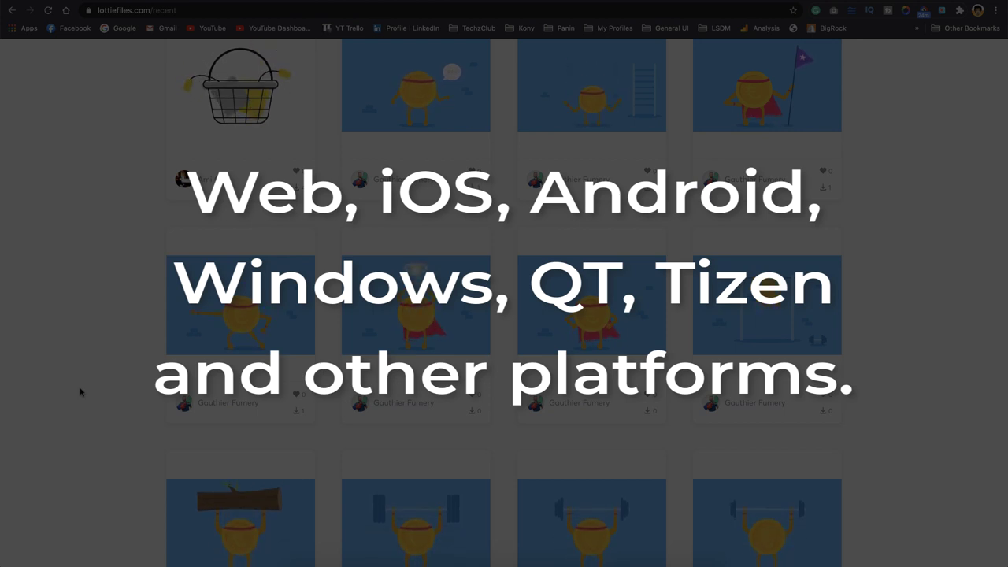
scroll(79, 391, "down", 5)
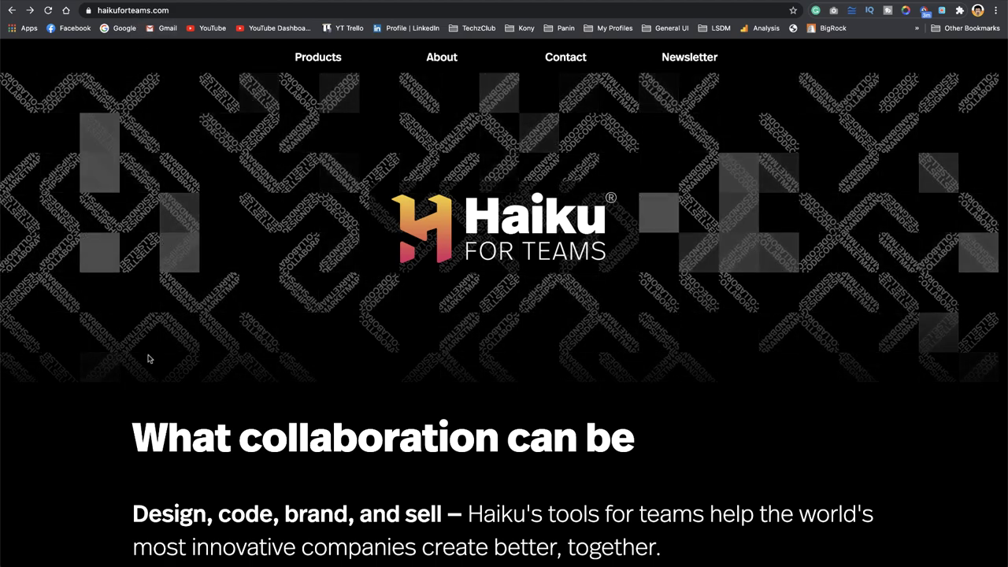
- Open the Haiku Animator page from the Haiku for Teams site and review its supported platforms and interface preview
scroll(152, 388, "down", 15)
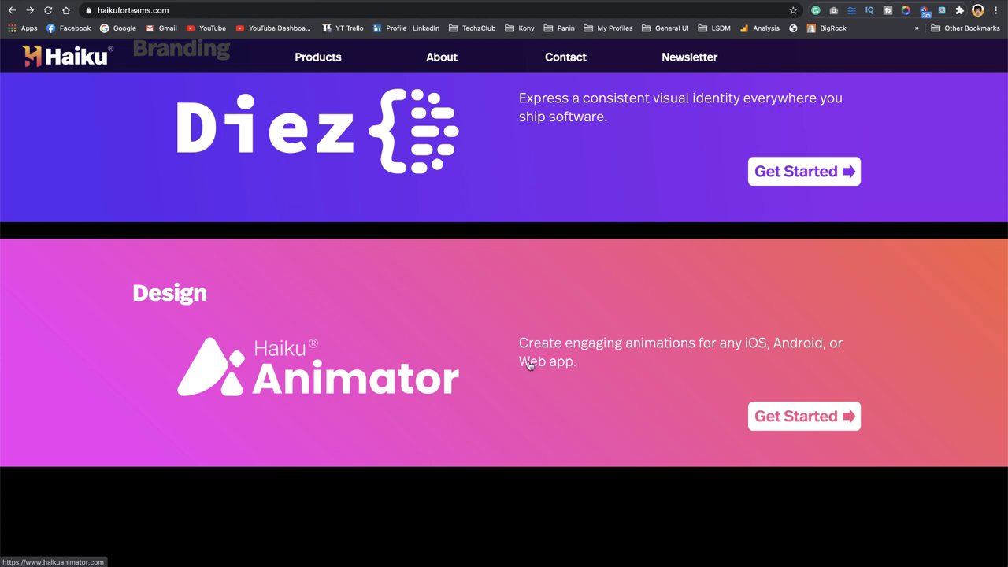
left_click(790, 419)
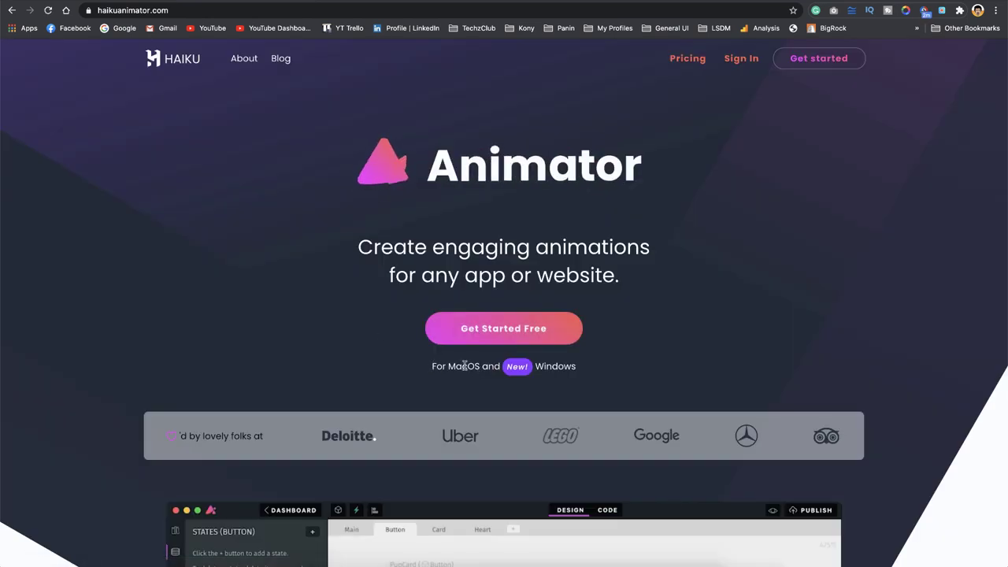
left_click_drag(429, 366, 606, 372)
left_click(606, 372)
scroll(606, 370, "down", 6)
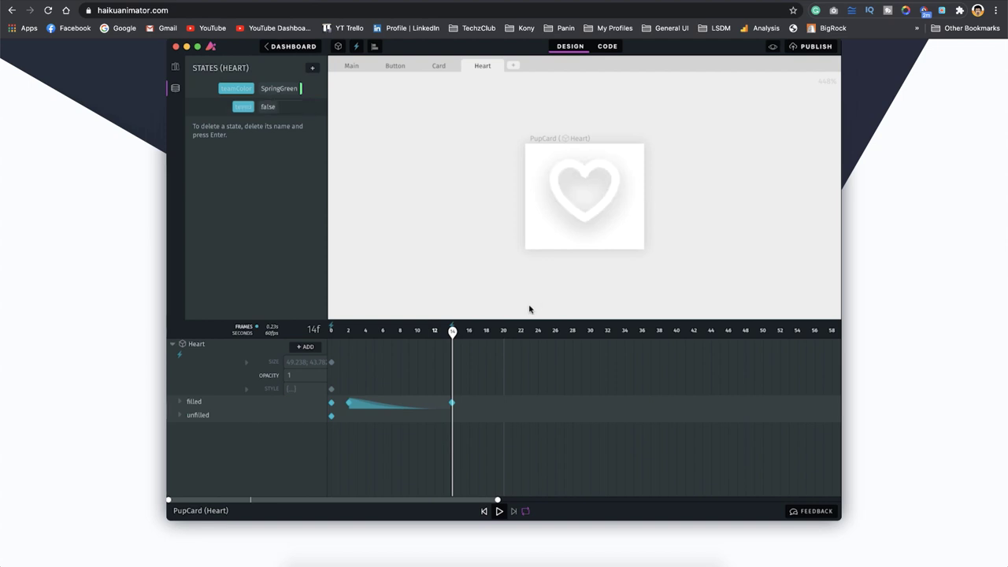
scroll(666, 437, "up", 6)
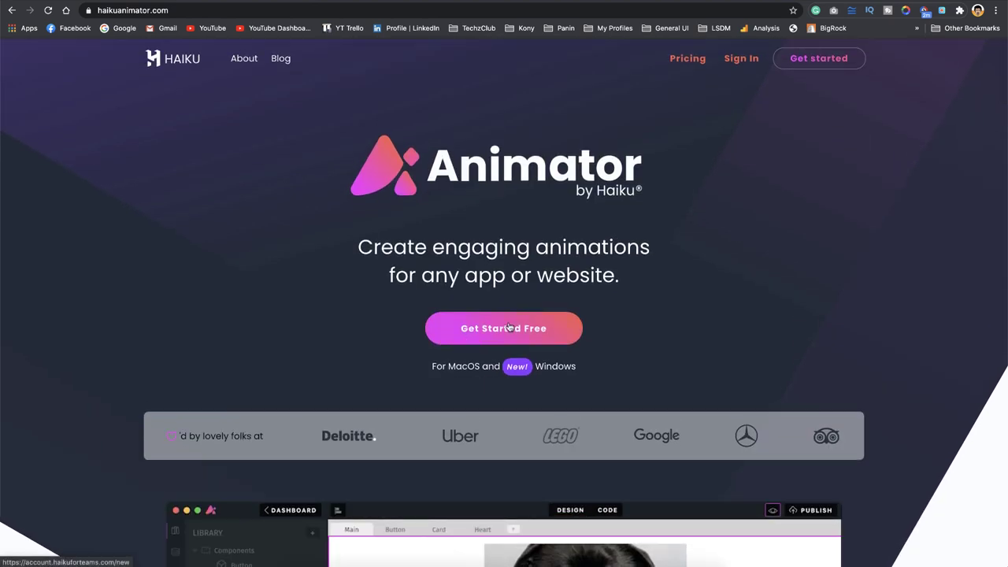
- Switch to the Haiku Animator desktop app, open the haikudos sample project and play its timeline animation
left_click(607, 549)
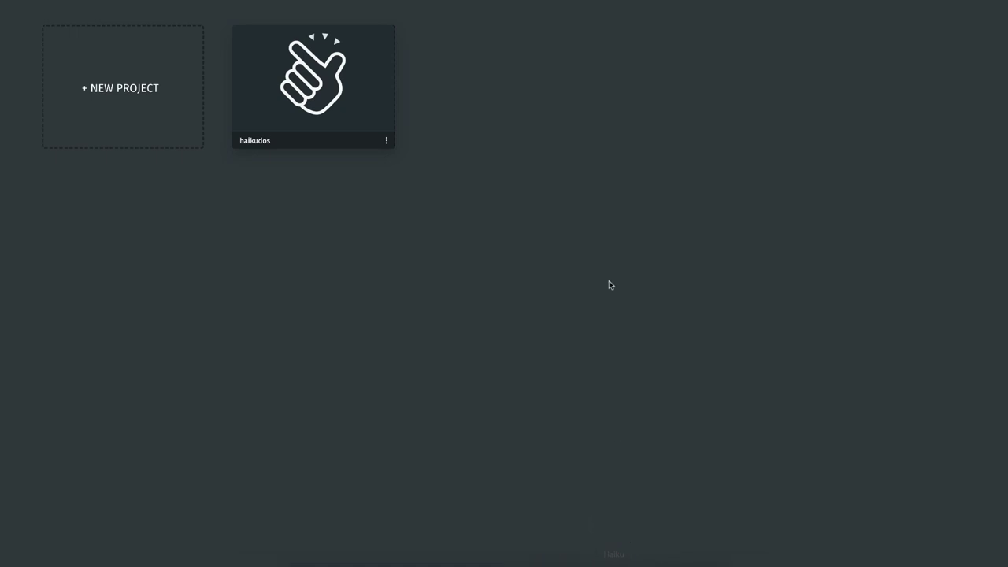
left_click(307, 79)
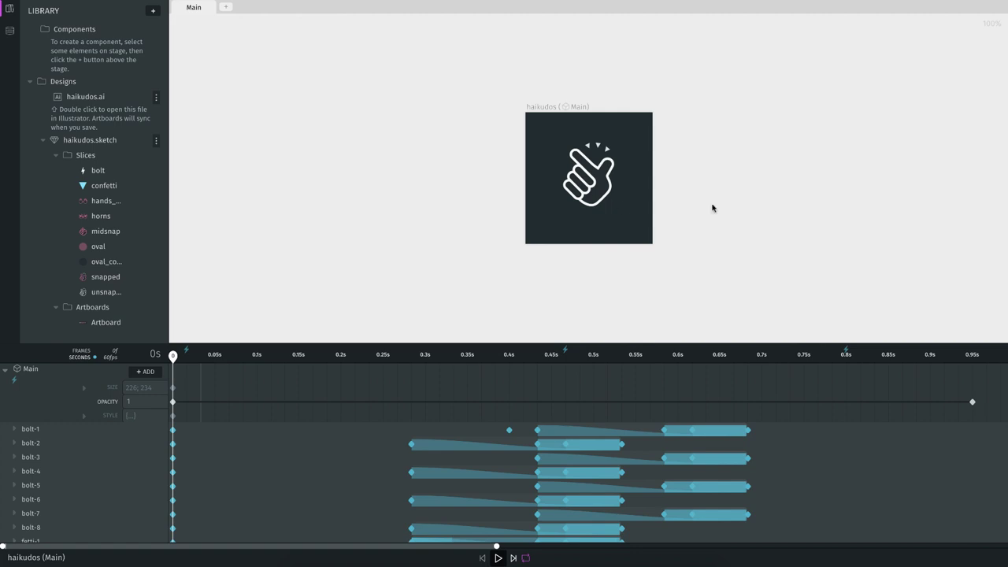
left_click(498, 557)
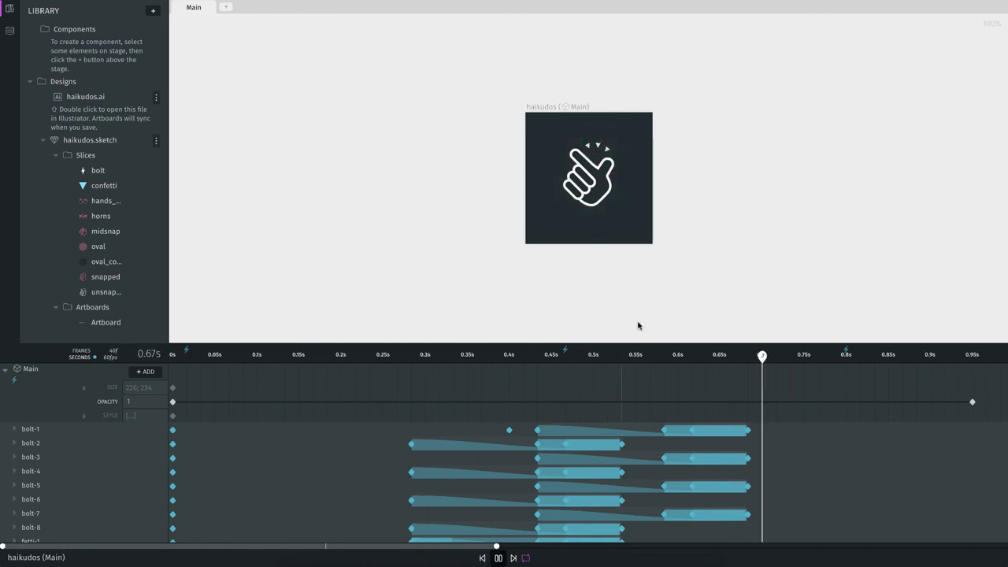
key("space")
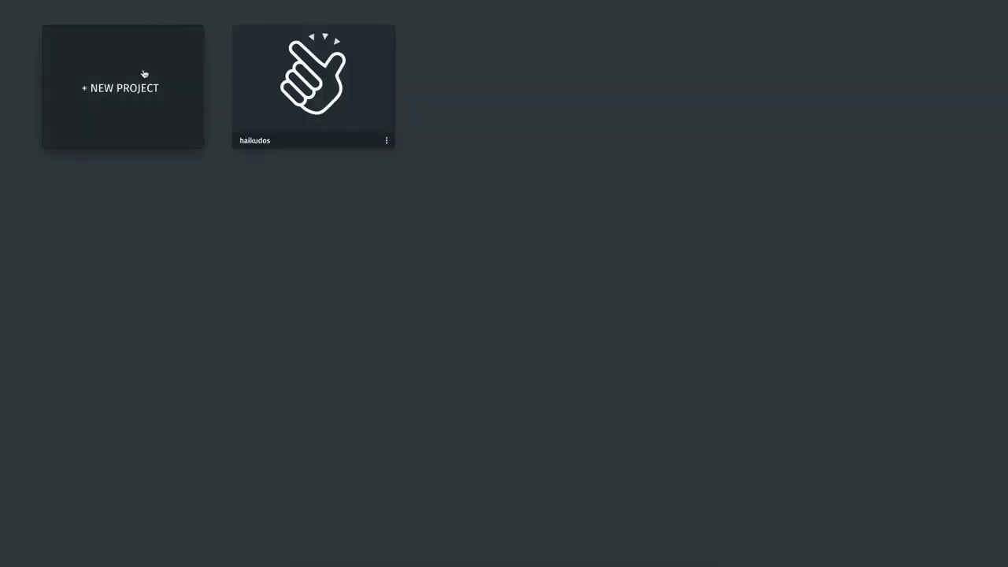
- Create a new project named LoadingAnimation
left_click(144, 72)
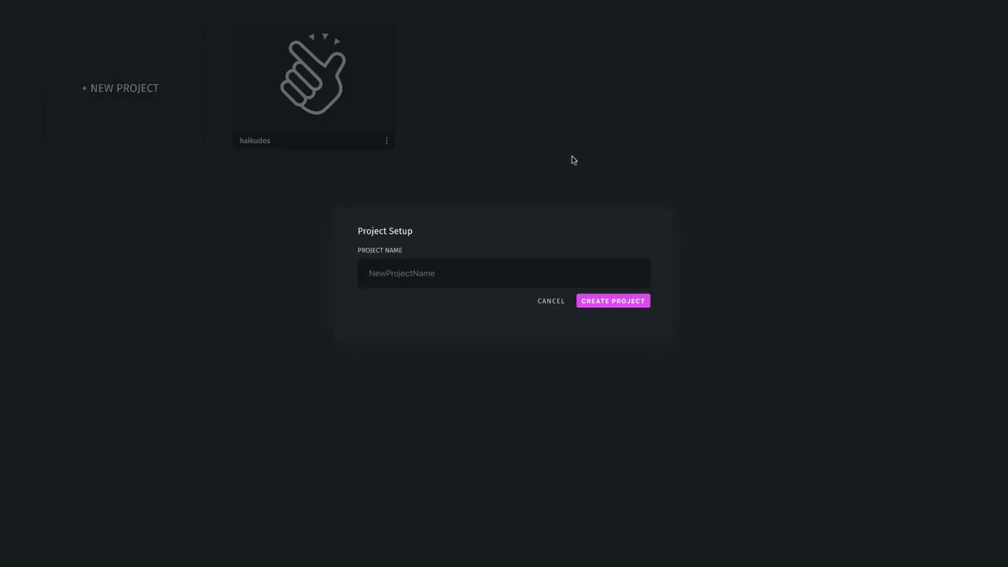
type("LoadingAnimation")
left_click(607, 307)
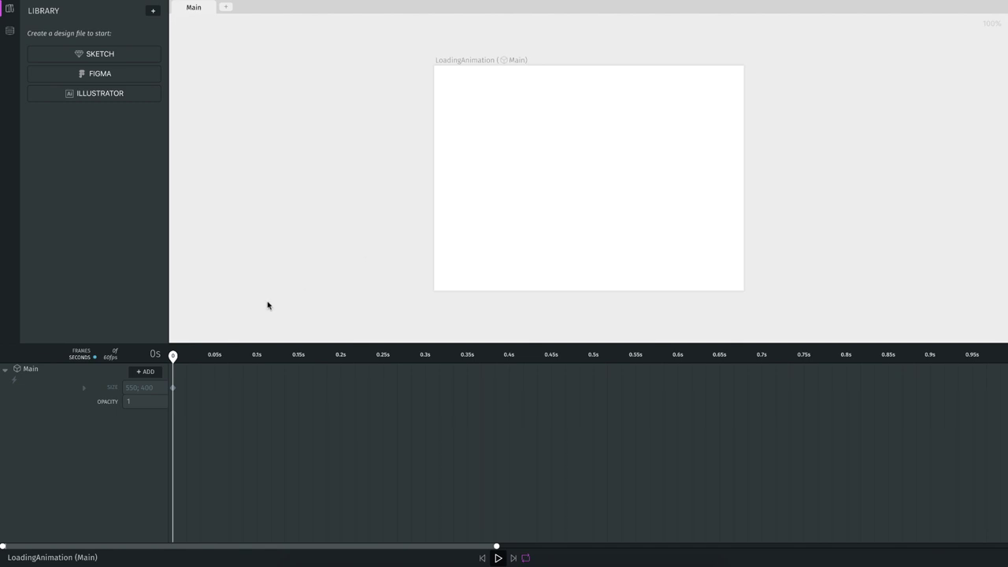
- Open the Figma import prompt for the LoadingAnimation project and switch to the Untitled design in Figma
left_click(445, 67)
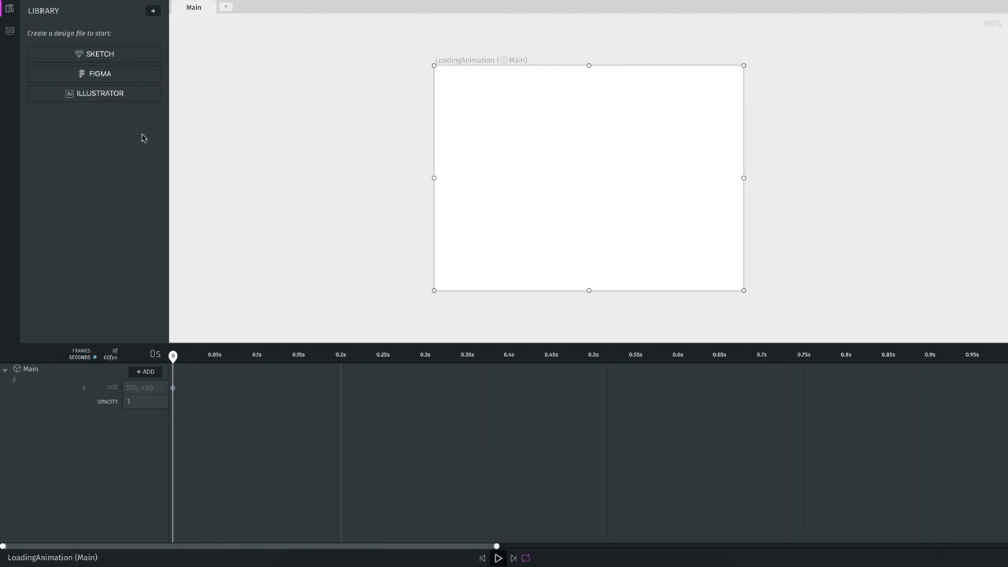
left_click(111, 77)
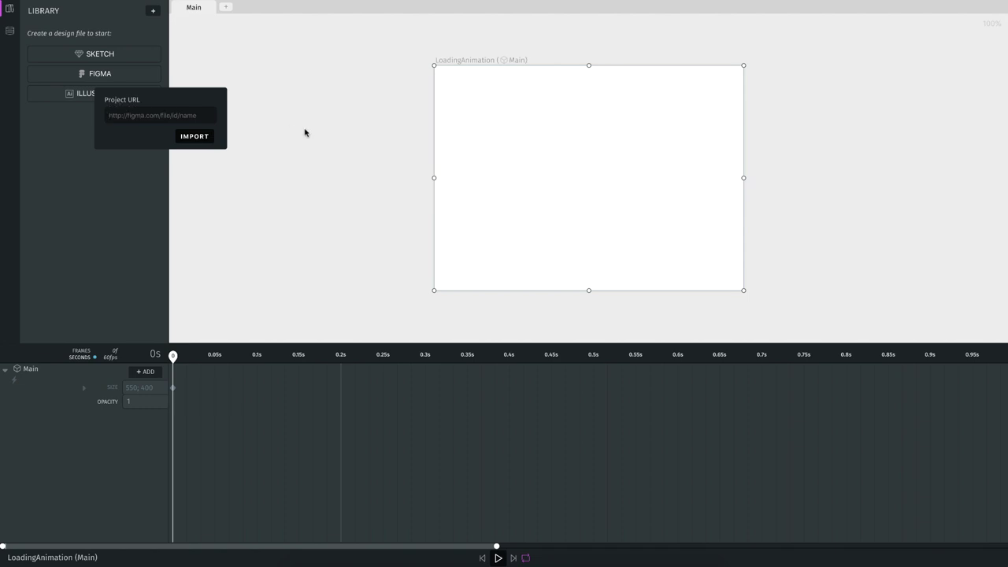
left_click(590, 554)
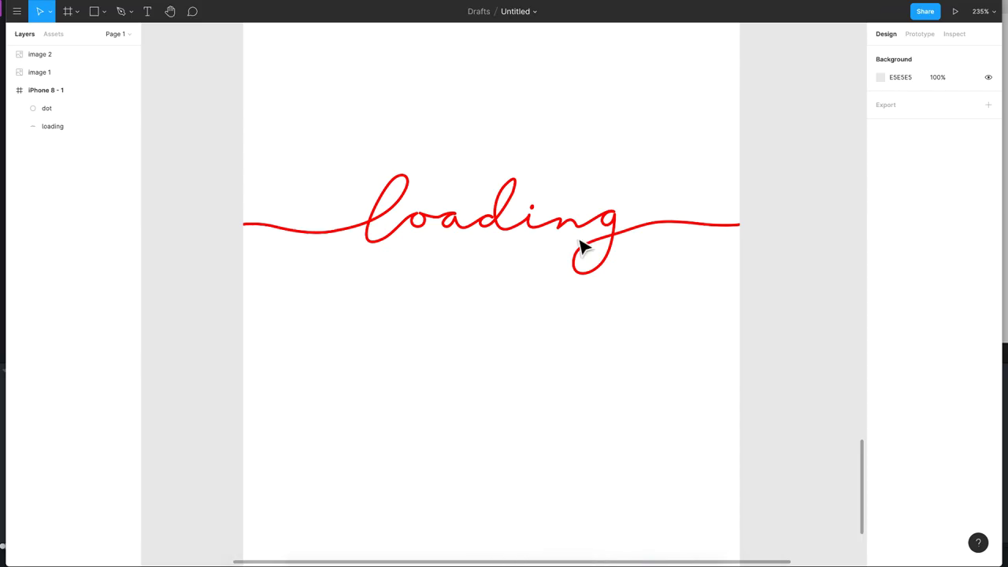
- Examine the red handwritten "loading" artwork in the iPhone 8 - 1 frame and the reference image above it
scroll(580, 247, "down", 5)
scroll(580, 246, "up", 5)
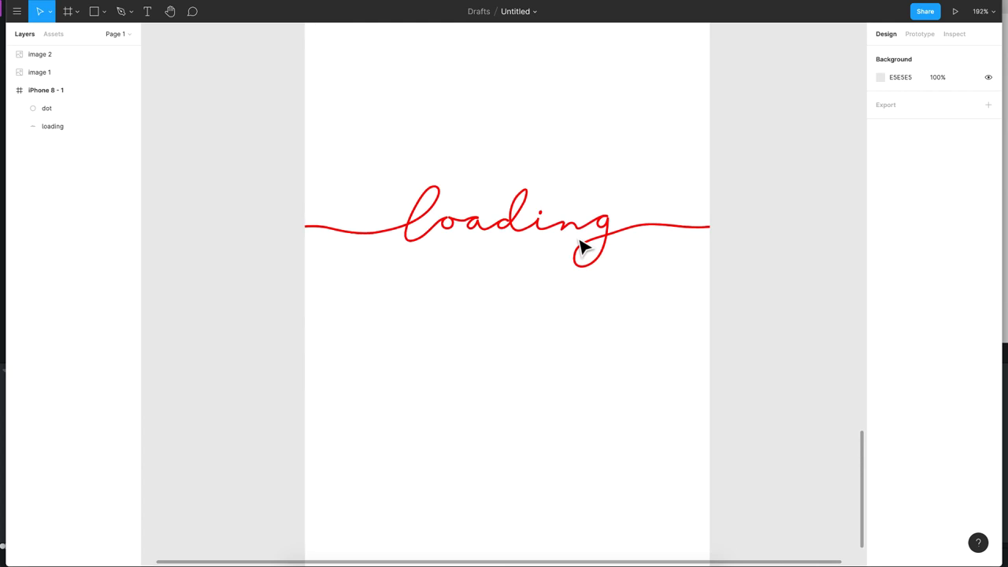
scroll(580, 247, "up", 1)
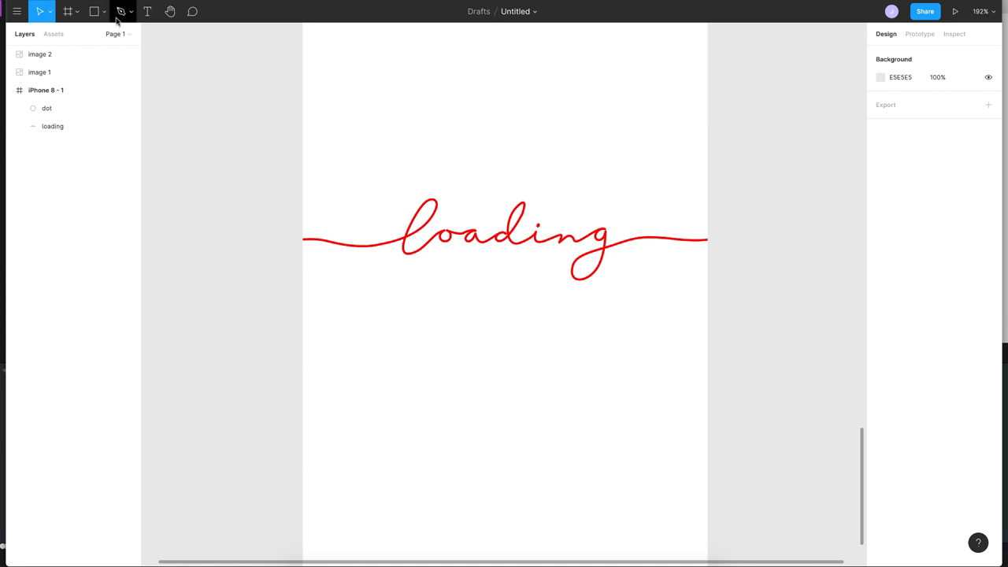
scroll(307, 230, "down", 1)
scroll(385, 229, "up", 4)
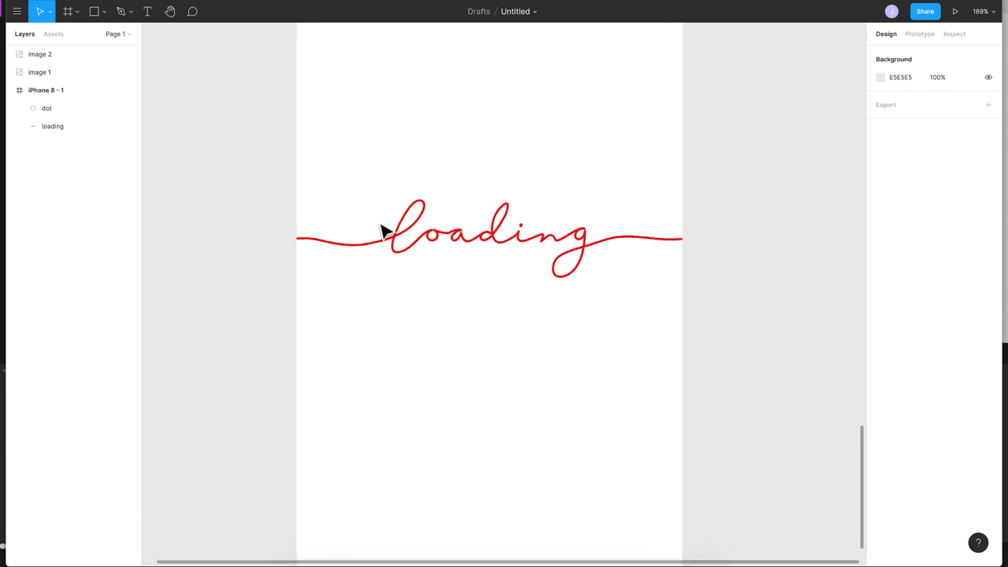
scroll(384, 229, "up", 4)
scroll(385, 229, "down", 5)
scroll(383, 229, "up", 3)
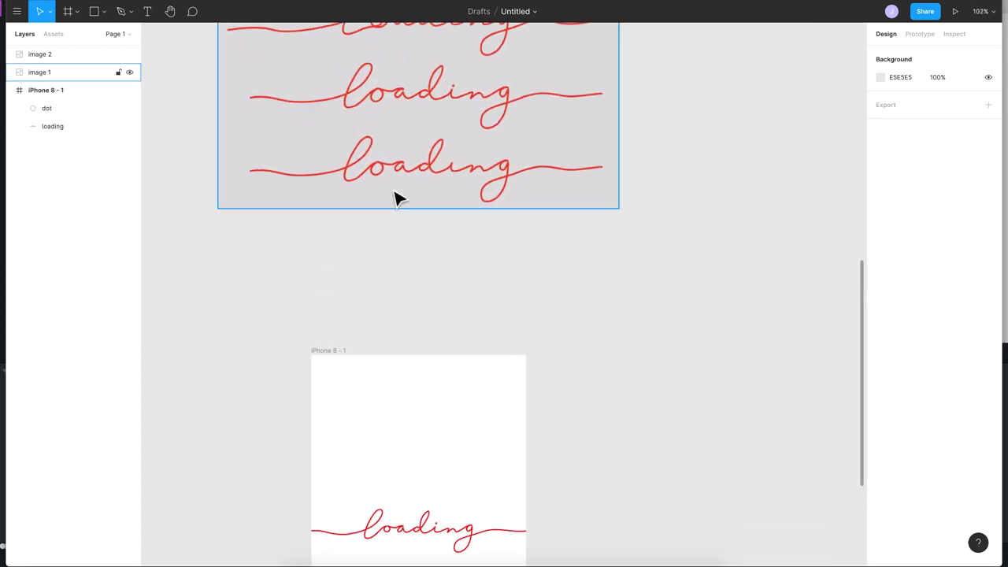
scroll(411, 295, "down", 6)
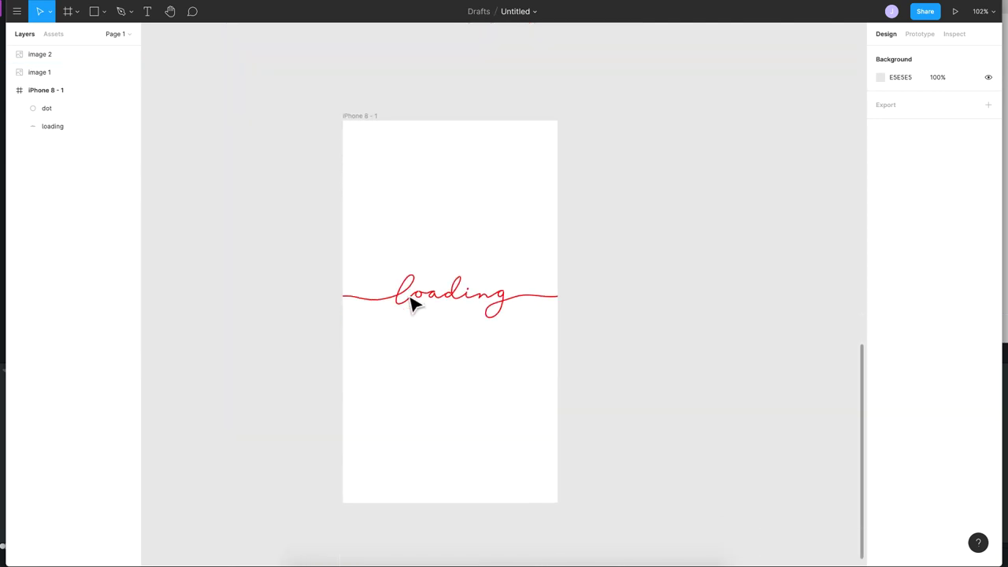
scroll(446, 208, "up", 3)
scroll(446, 207, "up", 3)
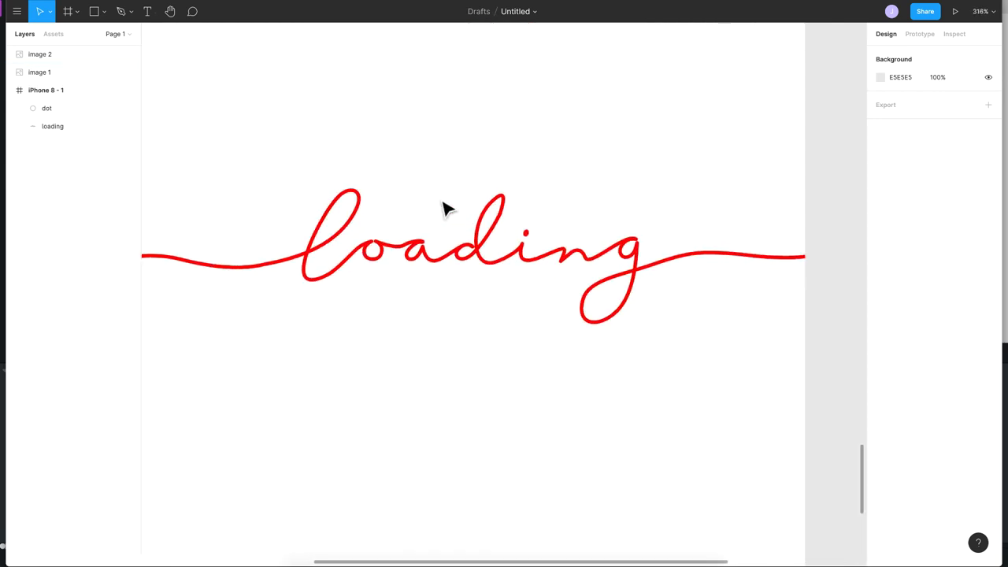
scroll(446, 207, "down", 3)
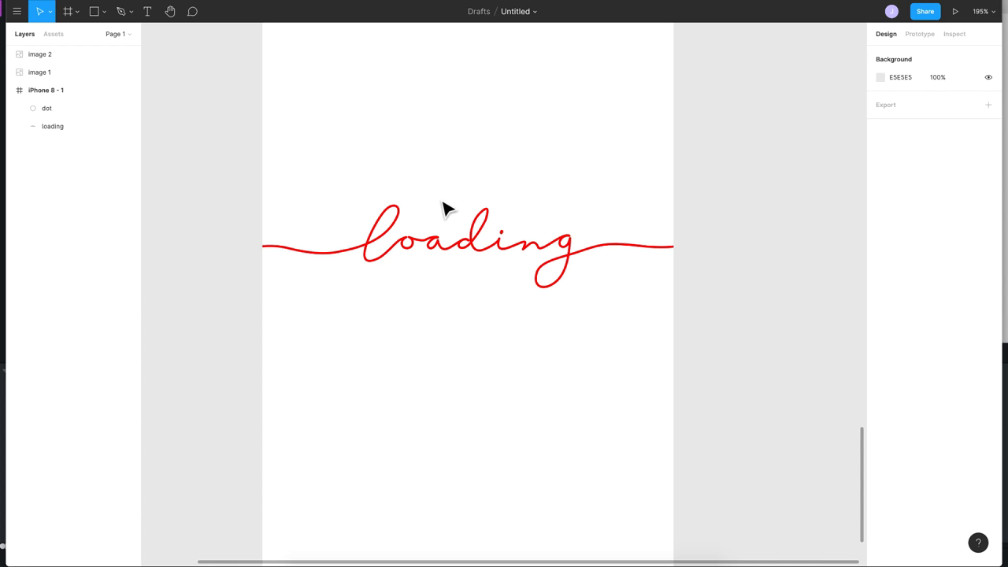
scroll(445, 207, "up", 1)
scroll(446, 207, "left", 1)
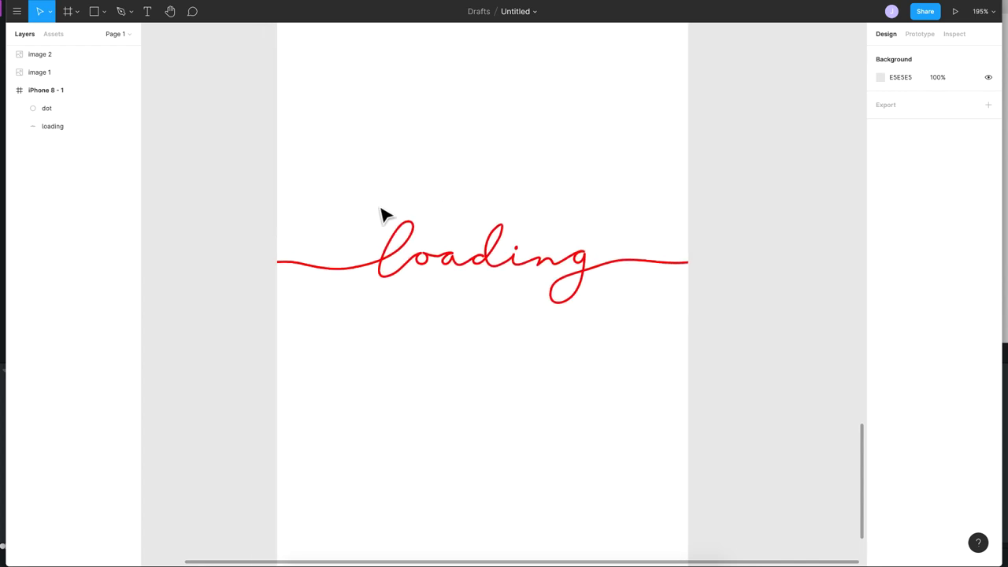
scroll(380, 213, "up", 1)
scroll(380, 214, "left", 1)
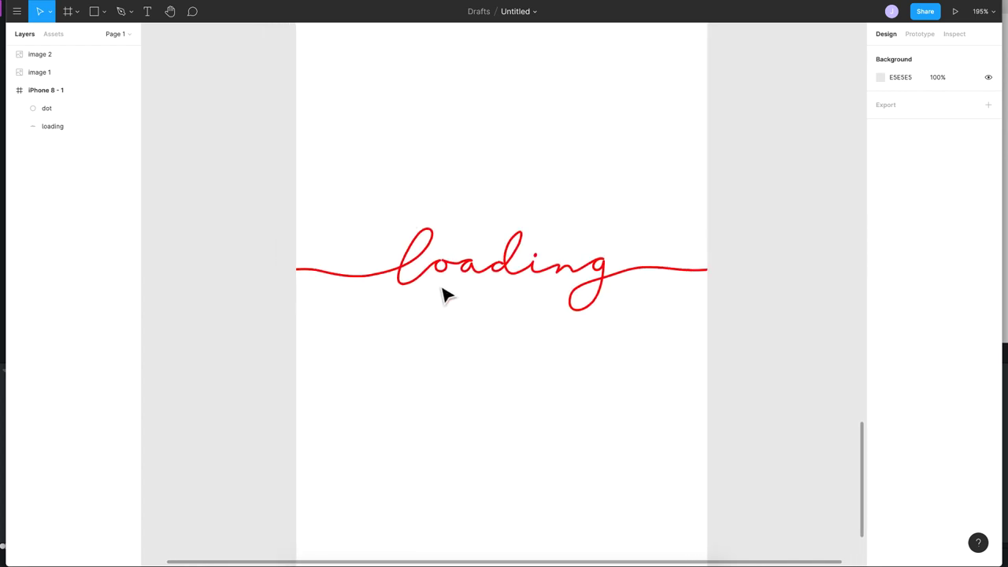
left_click(299, 273)
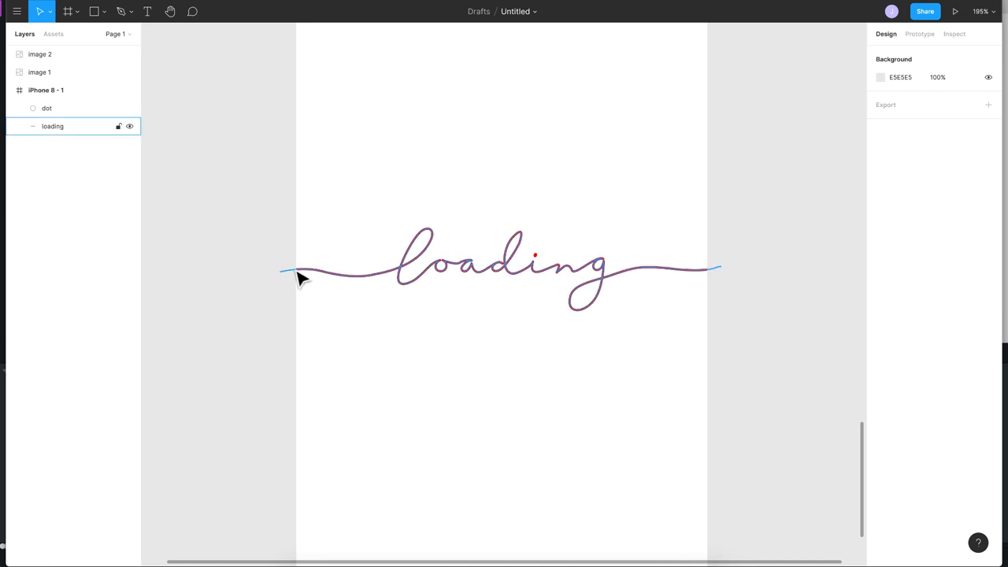
left_click(432, 231)
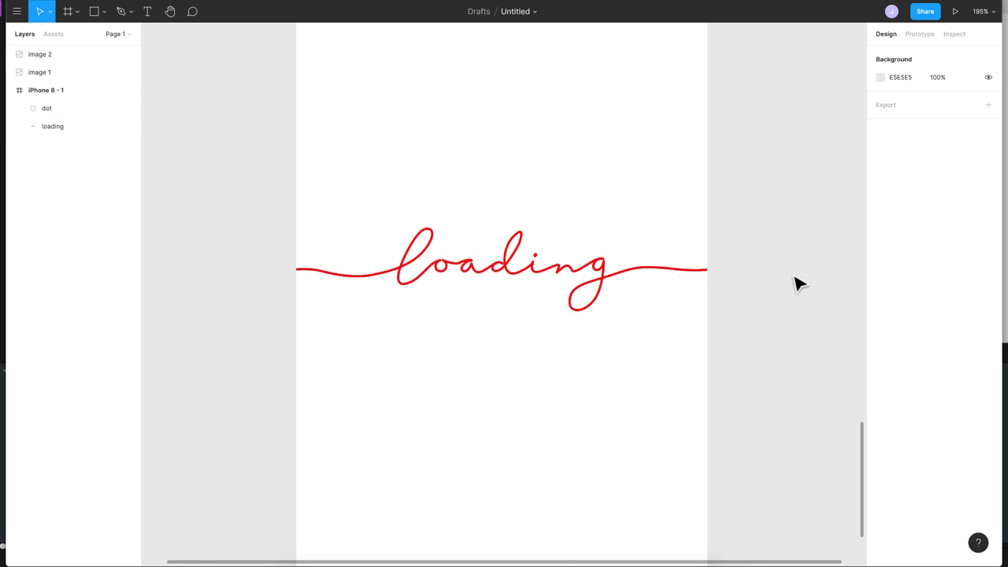
- Inspect the loading path layer and the separate dot layer above the letter i, finishing with nothing selected
scroll(511, 273, "up", 2)
left_click(509, 279)
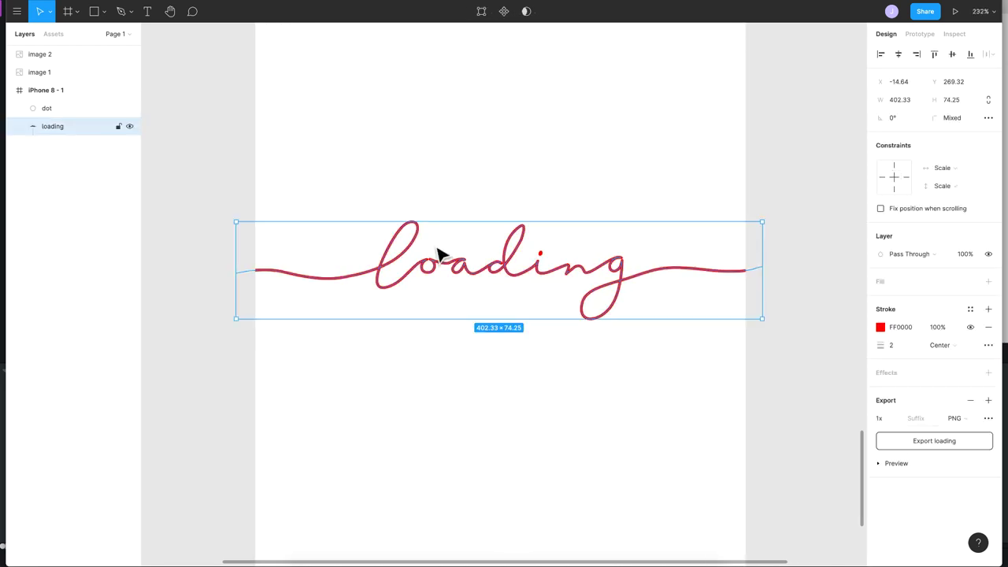
left_click(66, 109)
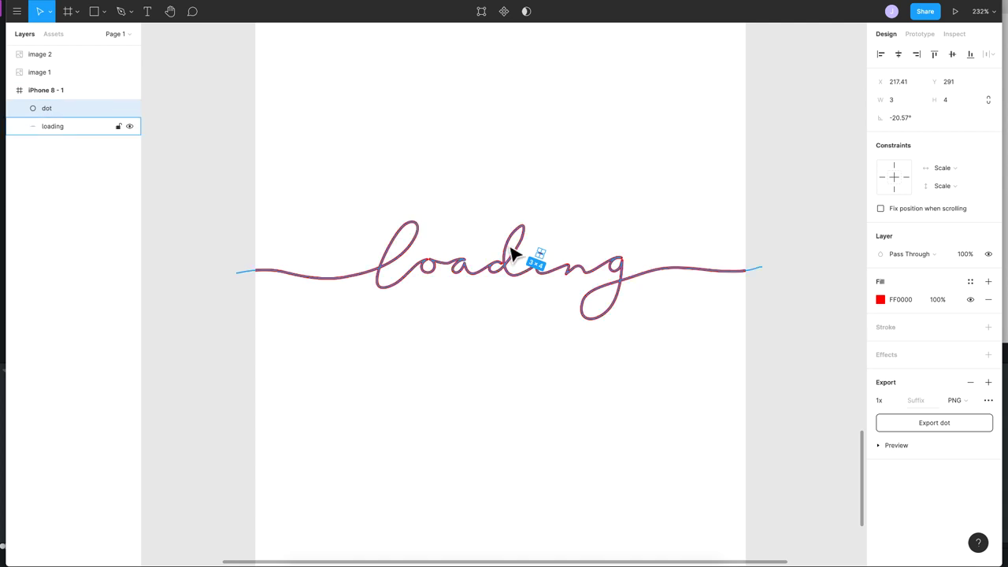
scroll(513, 254, "up", 5)
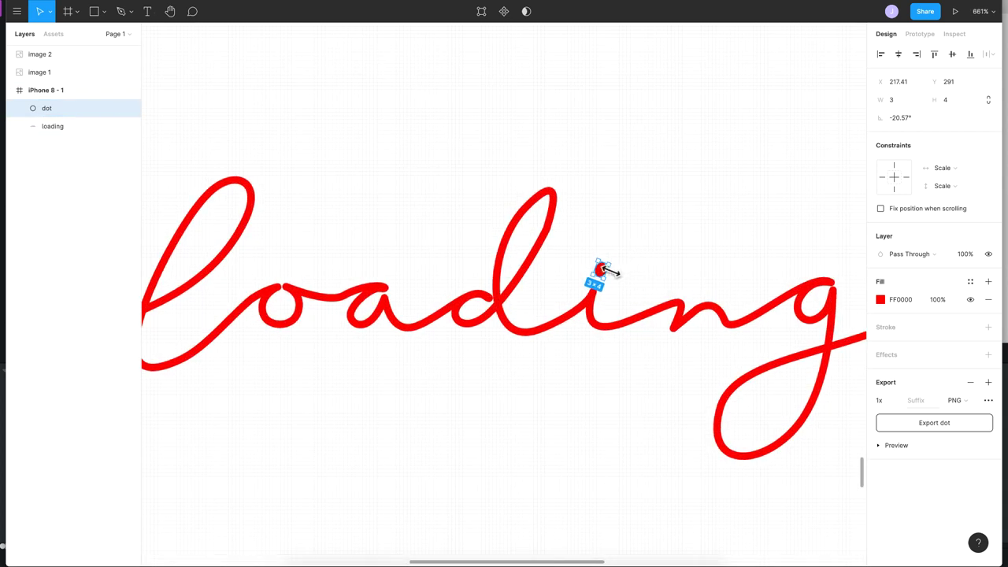
scroll(565, 359, "down", 5)
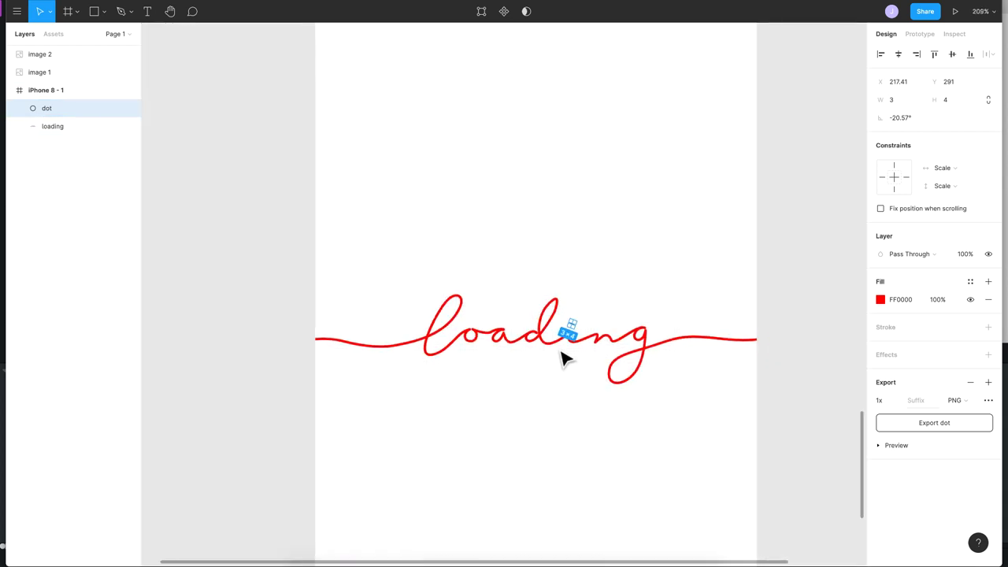
left_click(787, 301)
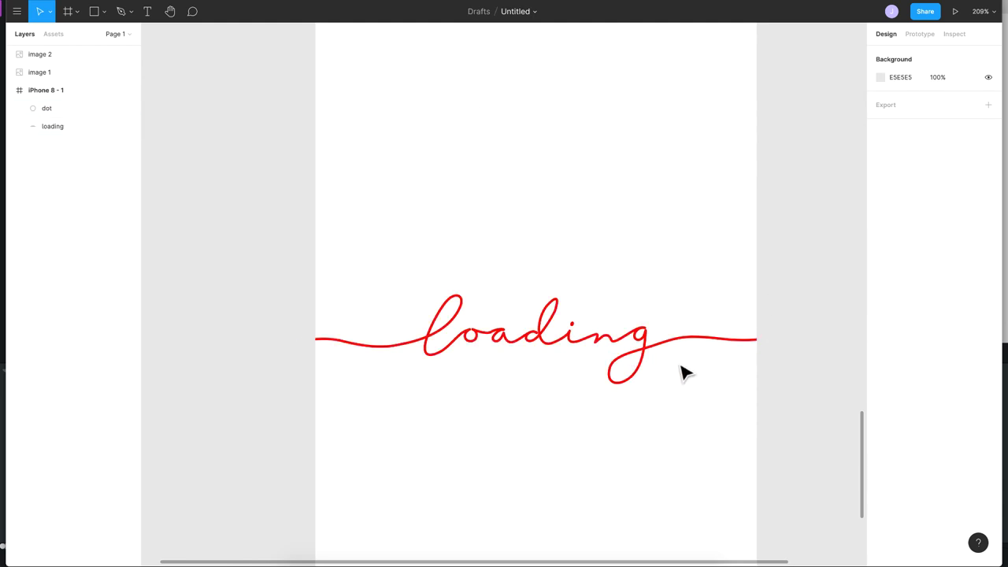
- Copy the Figma file's share link and return to the LoadingAnimation project in Haiku Animator
left_click(925, 11)
left_click(403, 210)
key("alt+Tab")
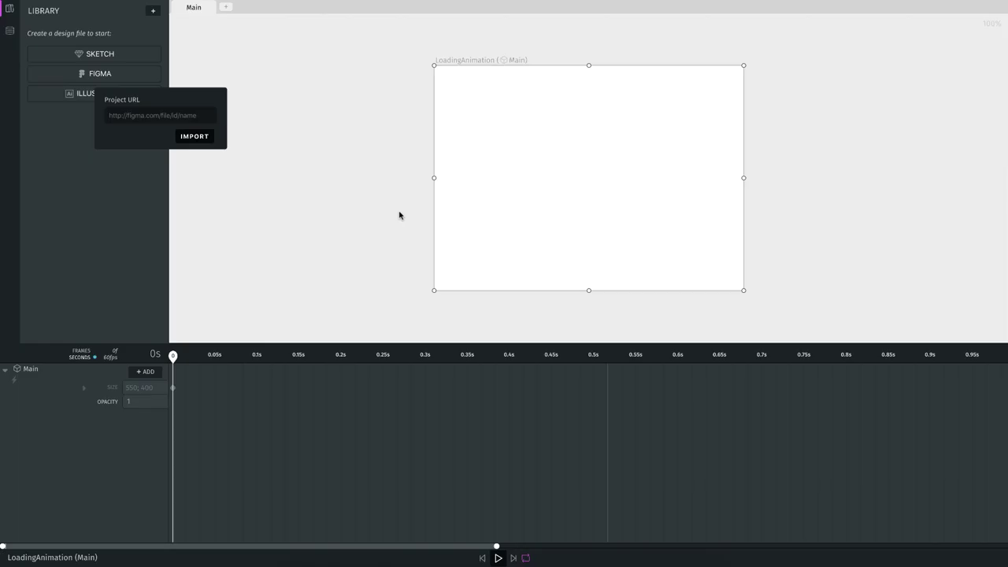
- Import the Figma design into the project library using the copied link as the project URL
left_click(137, 115)
key("ctrl+v")
left_click(194, 137)
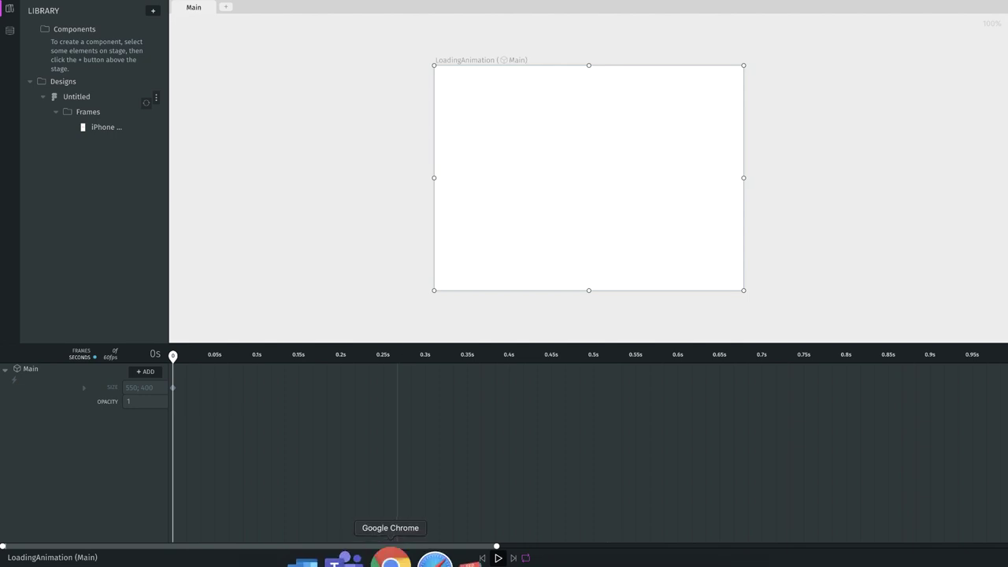
- Switch to Figma, add a 1x PNG export setting to the loading and dot layers, and resync the design in Haiku Animator's library
left_click(392, 557)
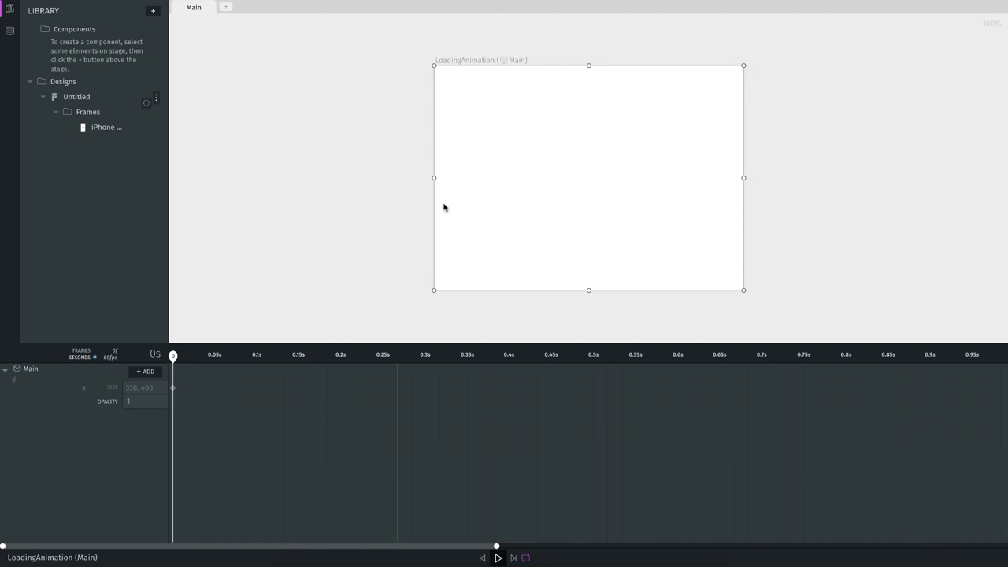
left_click(592, 561)
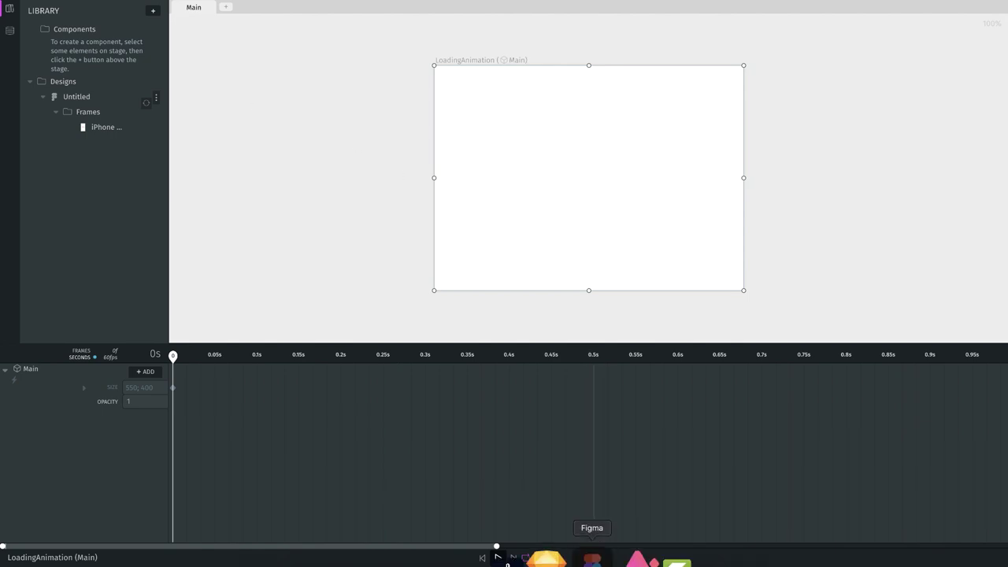
left_click(626, 95)
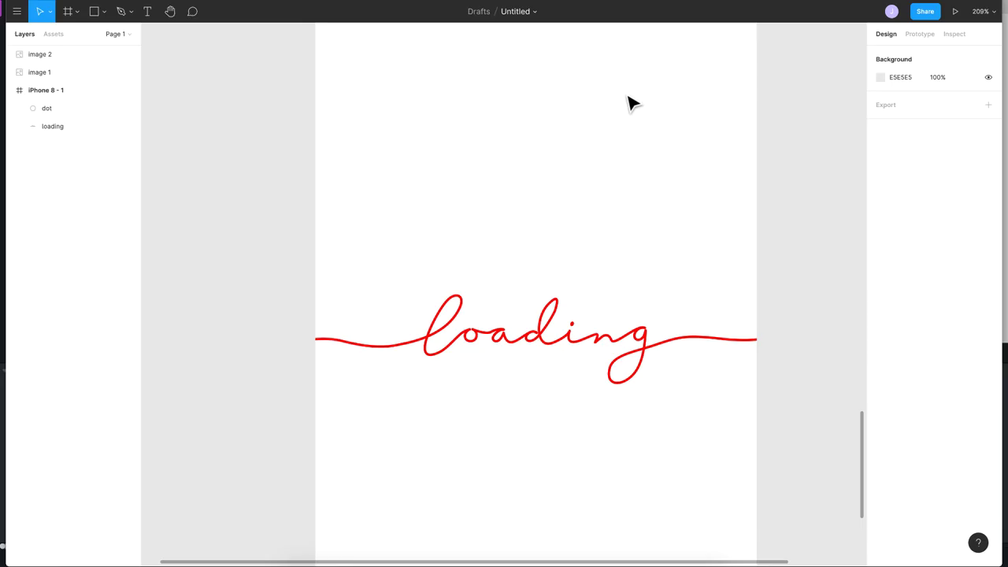
left_click(614, 346)
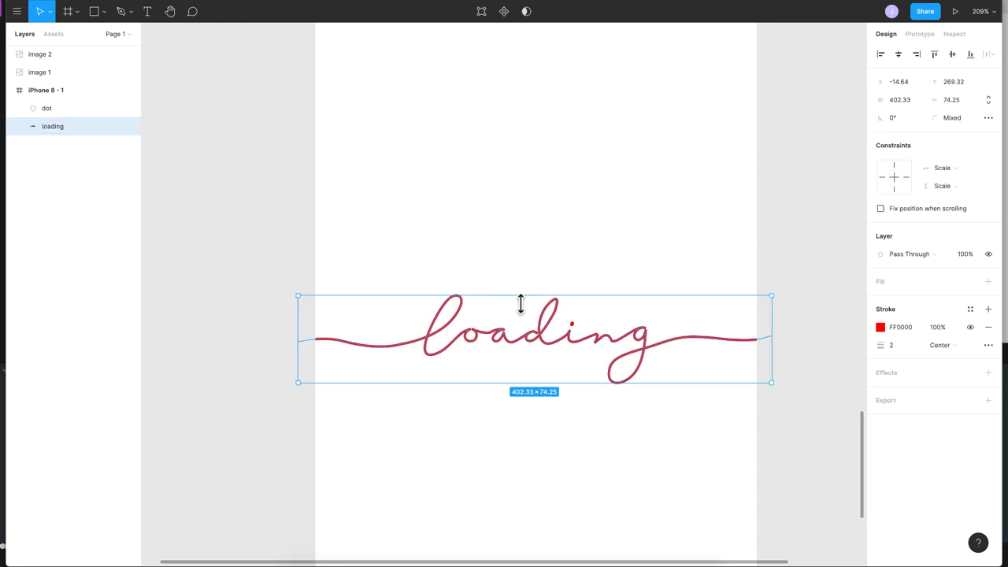
left_click(62, 108, "shift")
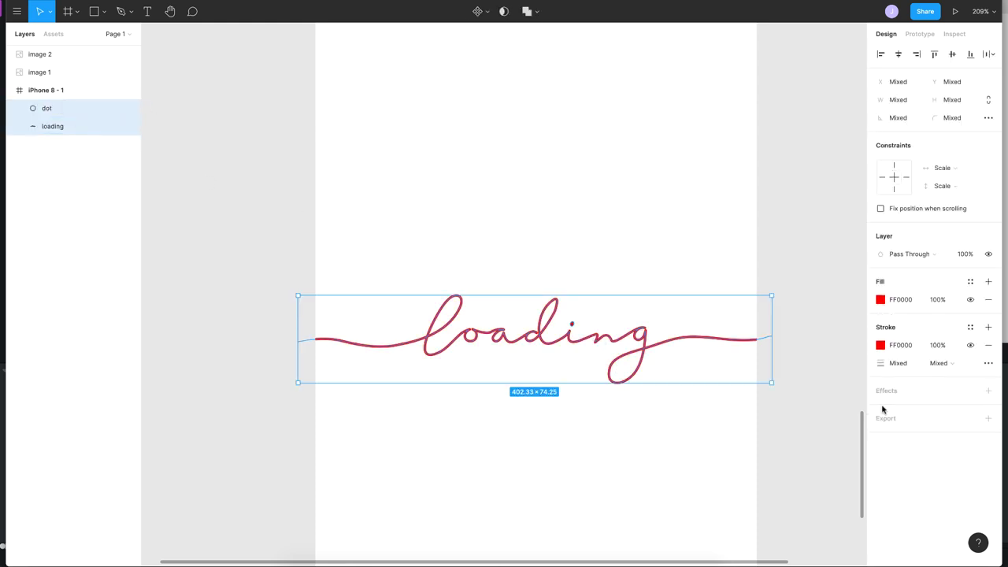
left_click(988, 418)
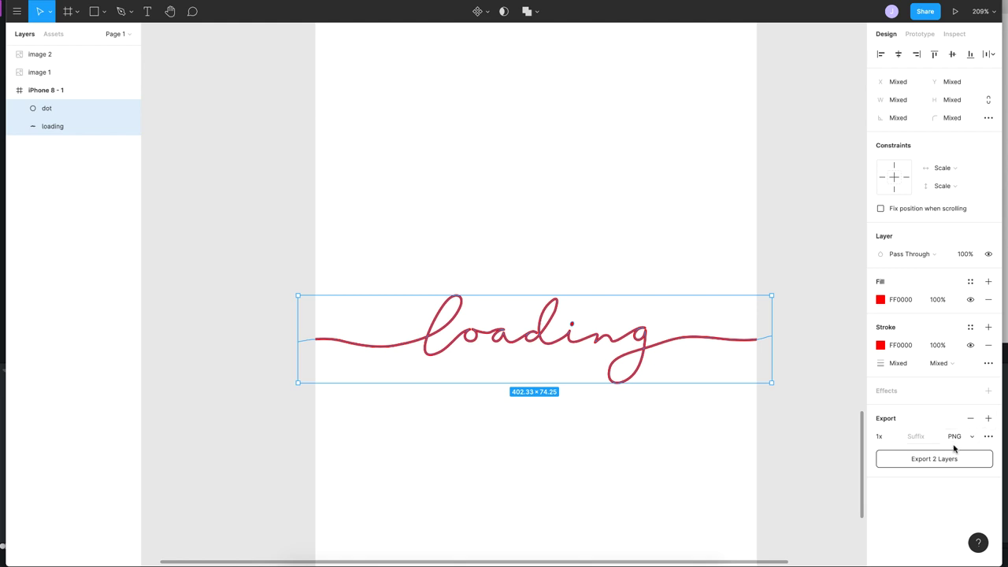
left_click(772, 447)
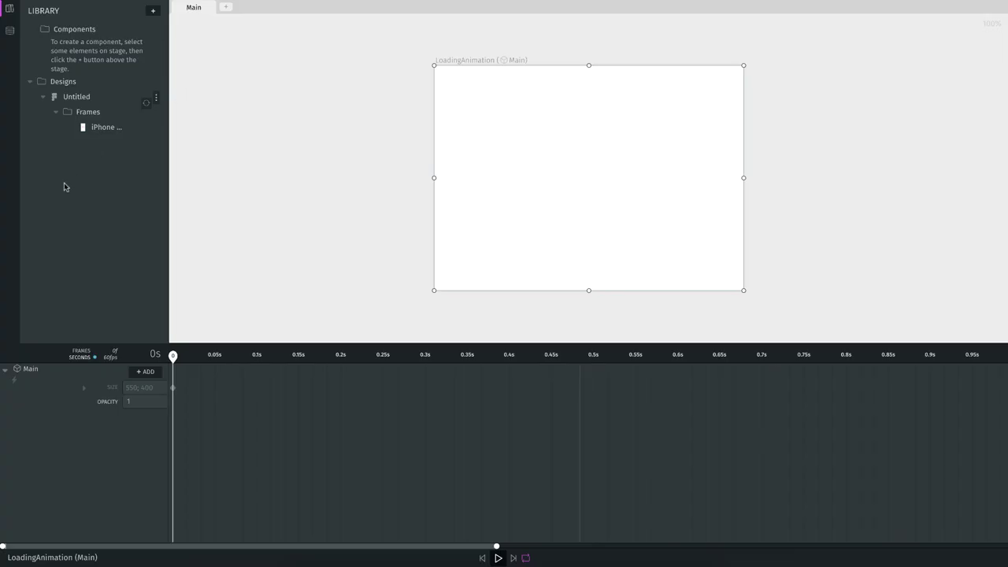
left_click(146, 104)
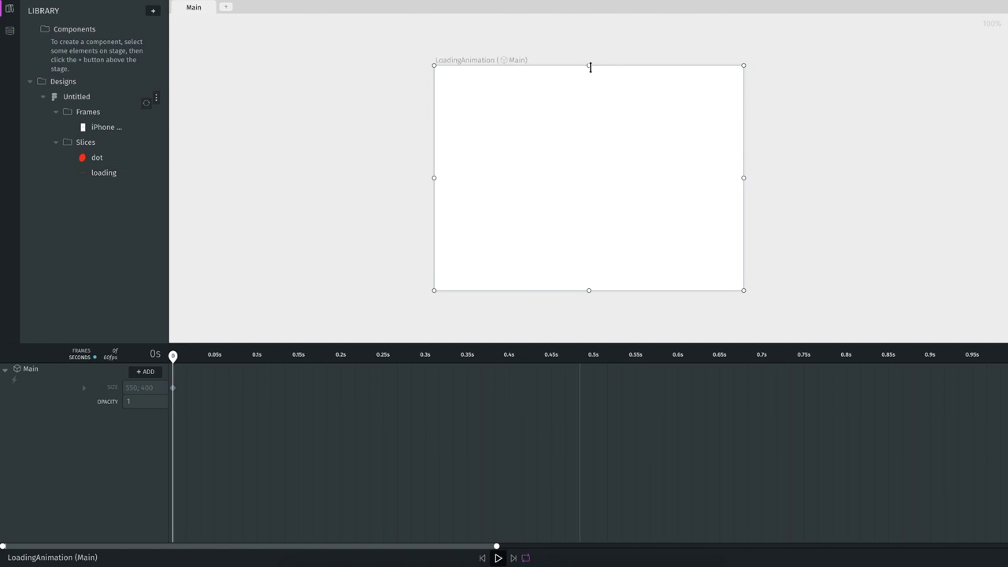
- Reduce the artboard's height to about 125.5 and place the loading slice at its centre
left_click_drag(589, 66, 582, 144)
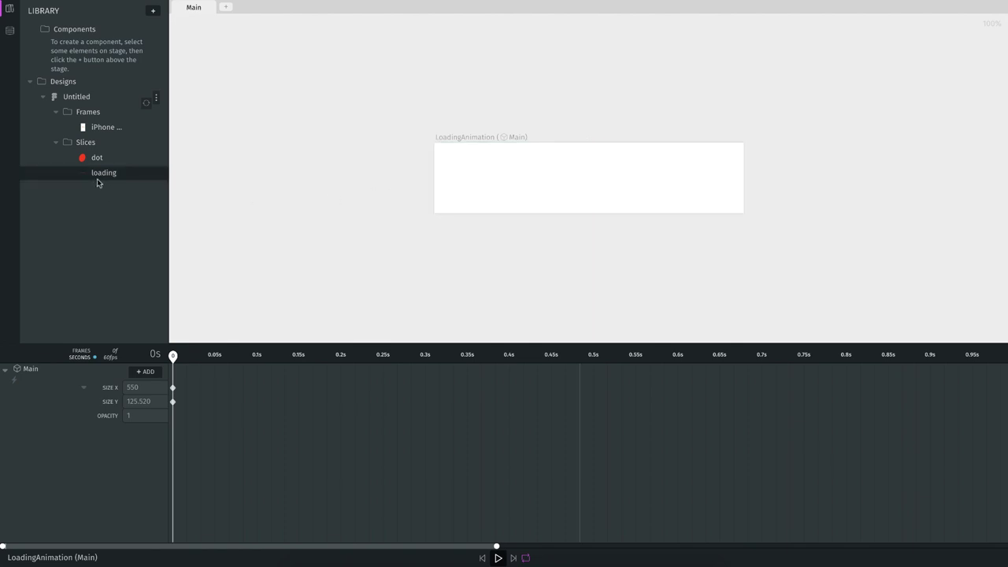
left_click_drag(97, 180, 594, 181)
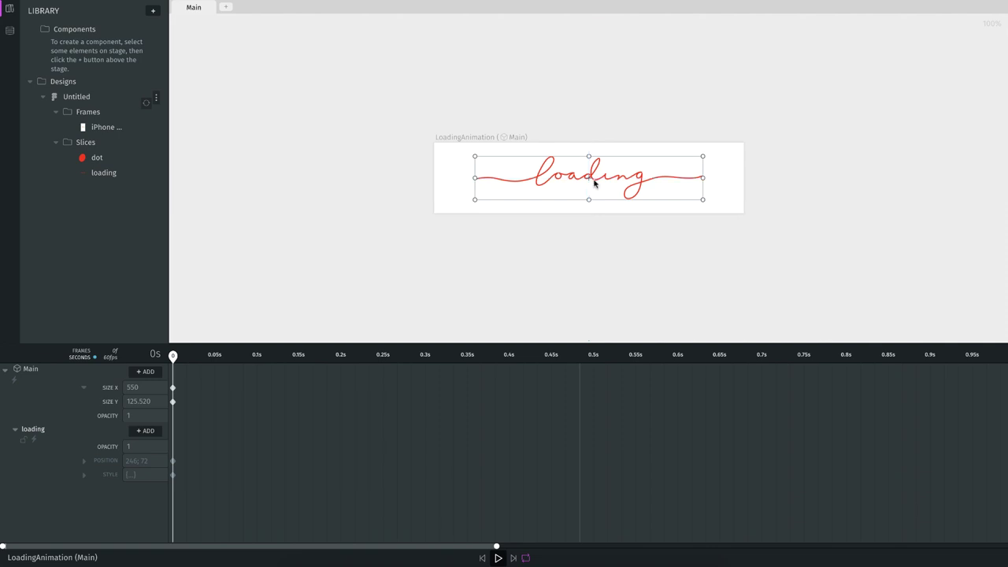
- Resize the artboard to about 400 by 105.5 so its sides meet the ends of the loading line, leaving nothing selected
left_click(438, 175)
left_click_drag(435, 178, 456, 189)
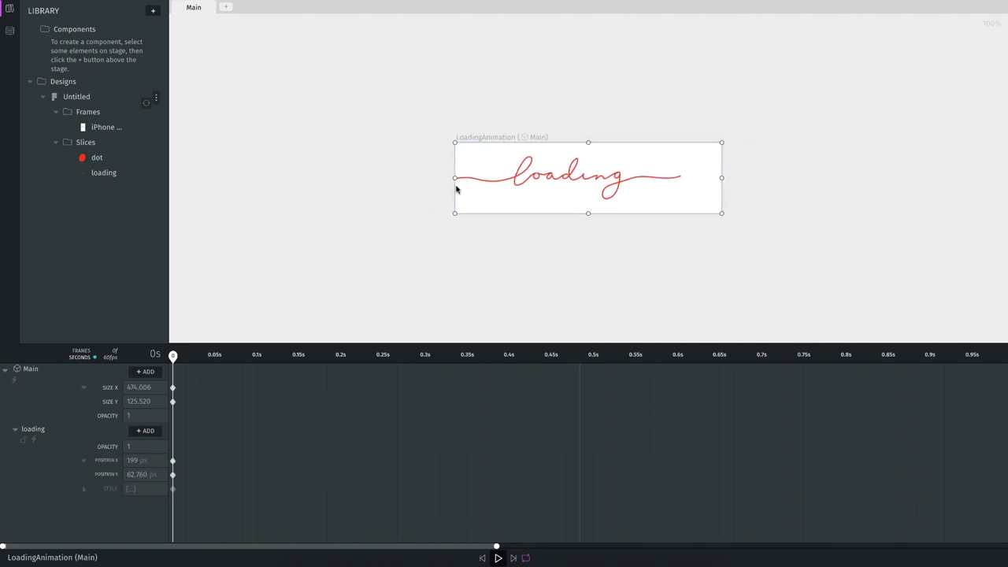
left_click_drag(718, 176, 698, 188)
left_click_drag(589, 213, 610, 184)
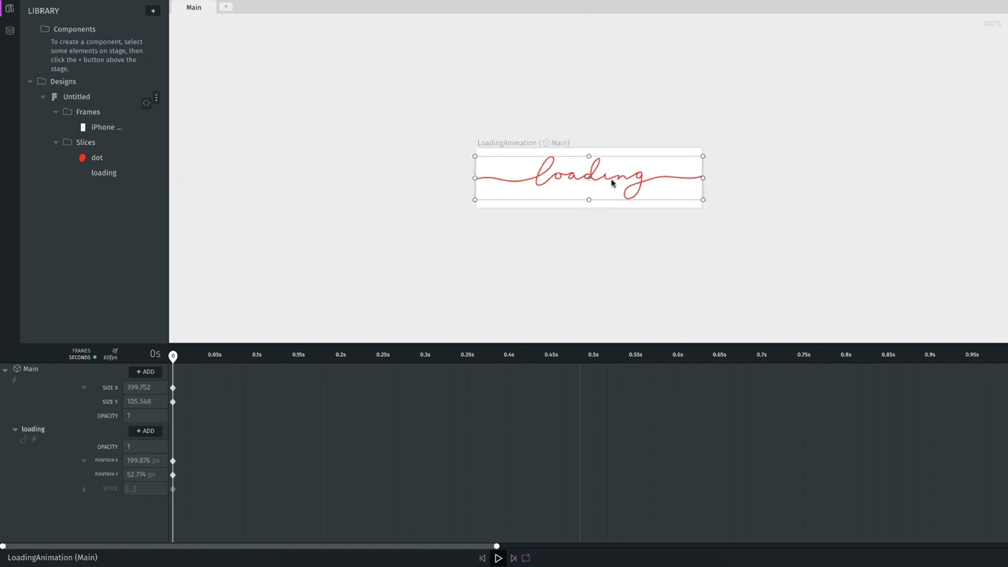
left_click(619, 222)
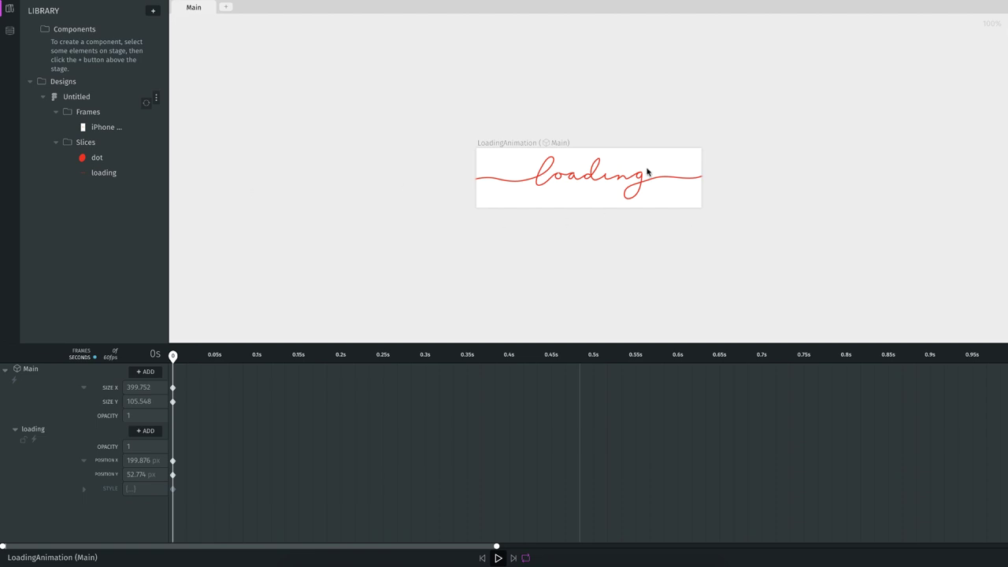
- Place the dot slice on the artboard and nudge it just above the letter i, at about X 232.3, Y 38.8 px
key("ctrl+0")
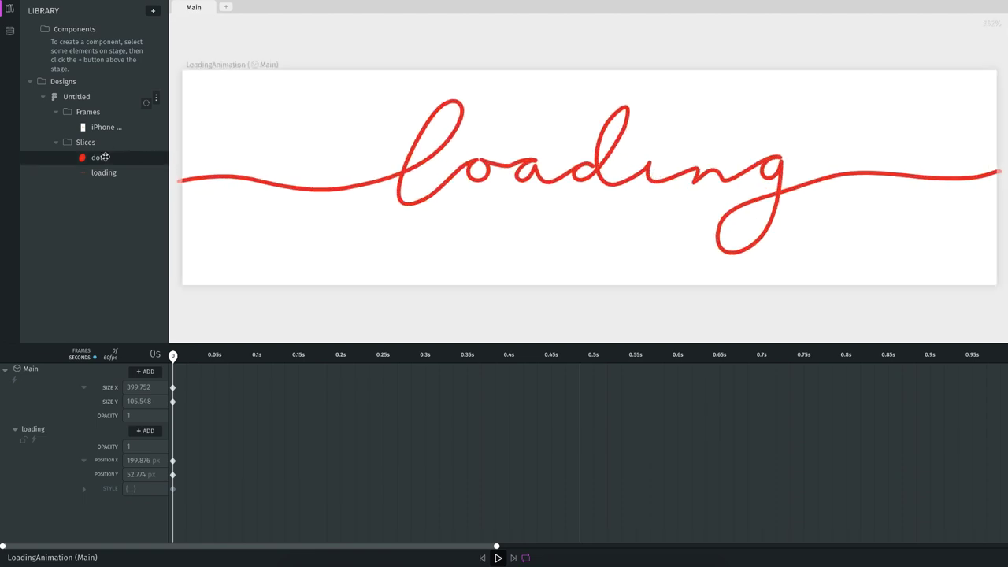
left_click_drag(105, 158, 653, 133)
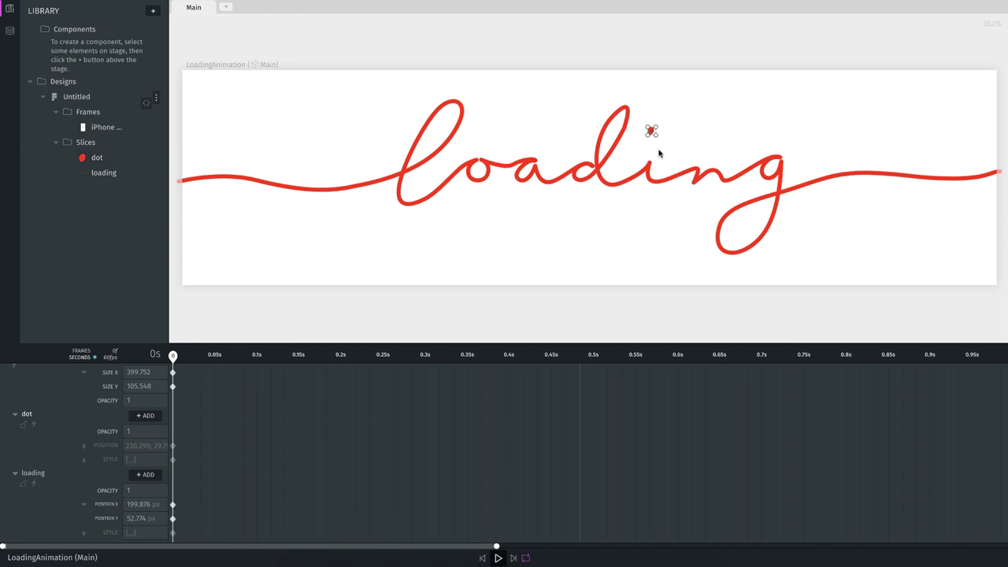
key("ctrl+equal")
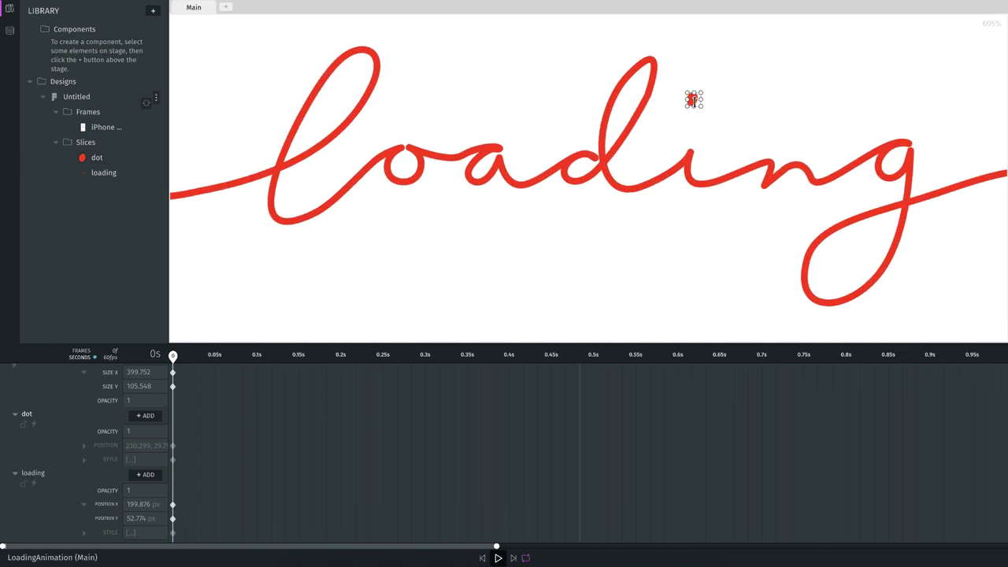
key("Down")
key("Down")
key("Down")
key("Down")
key("Down")
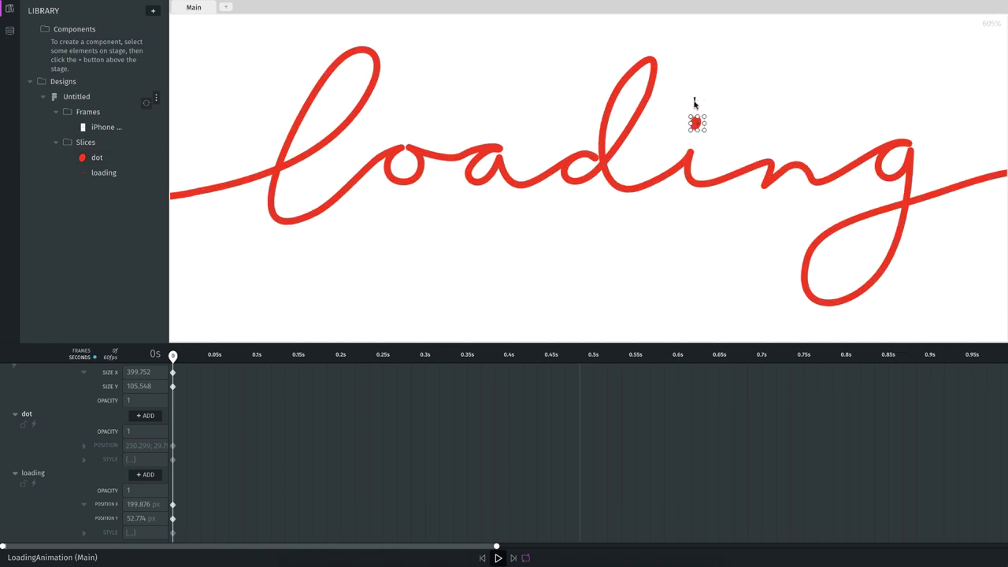
key("Right")
key("Right")
key("Down")
key("Down")
key("Down")
key("Down")
key("Down")
key("Down")
key("Down")
key("Down")
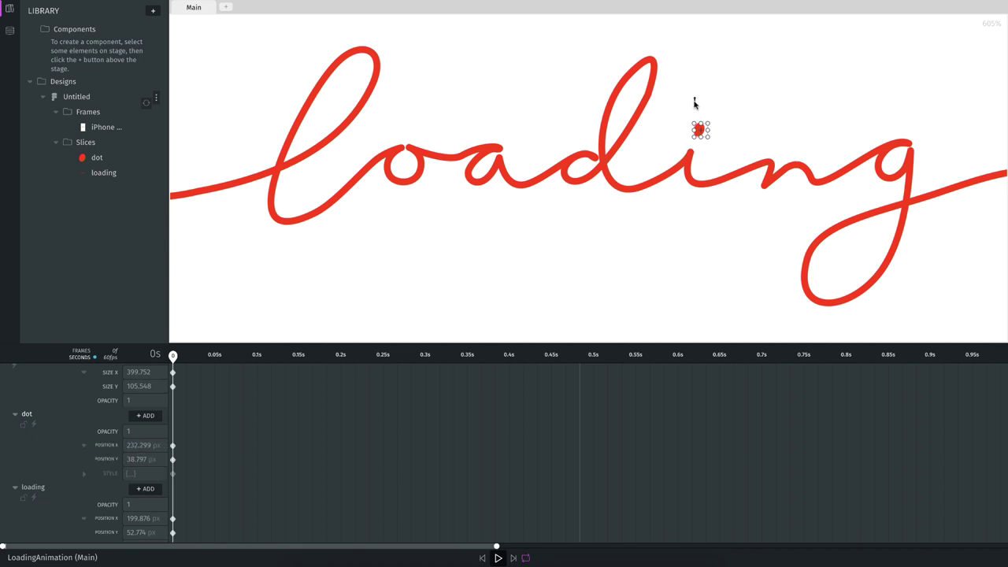
left_click(649, 265)
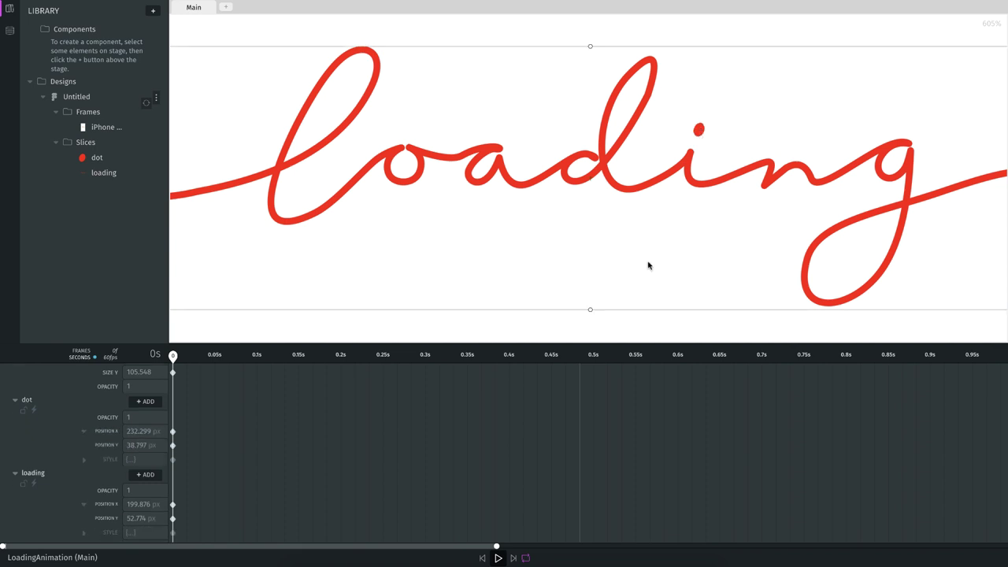
- Set the dot layer's opacity to 0 at 0 s on the timeline
key("ctrl+0")
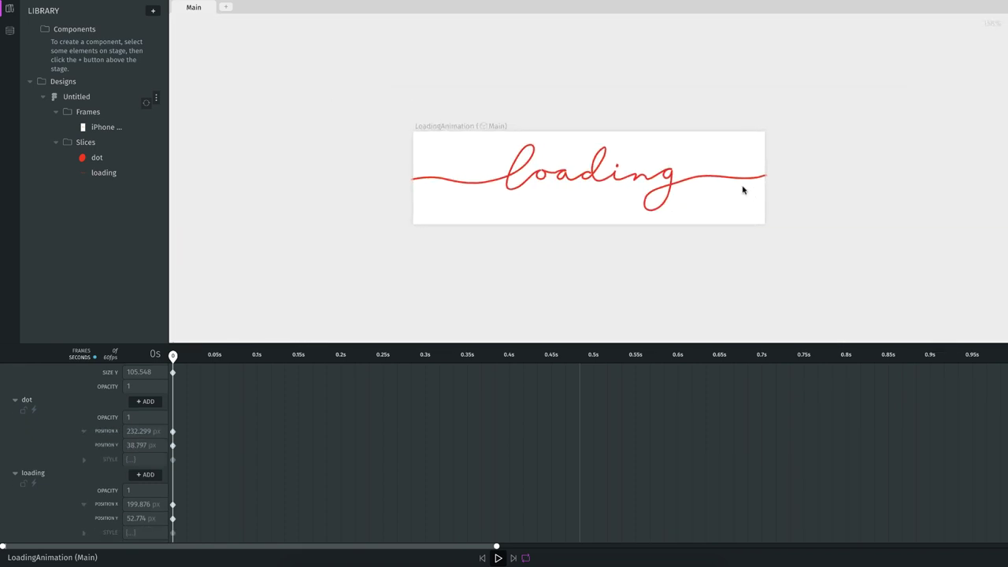
key("ctrl+equal")
key("ctrl+equal")
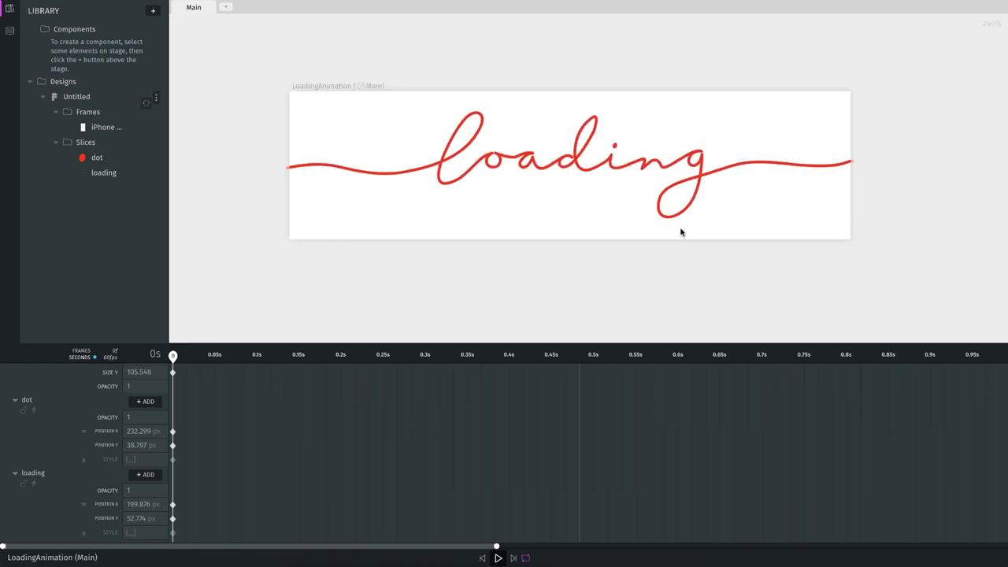
scroll(681, 232, "right", 2)
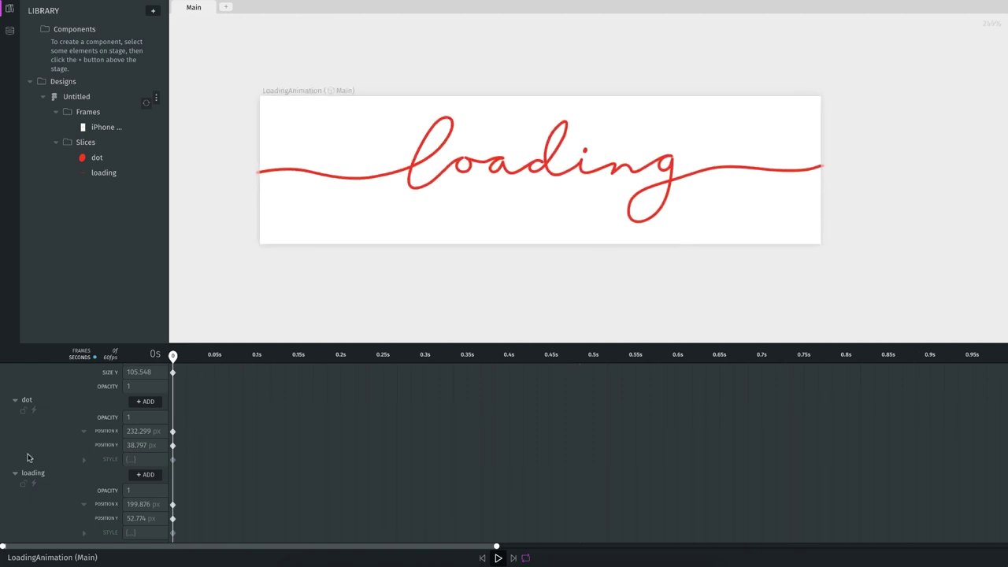
scroll(78, 412, "up", 1)
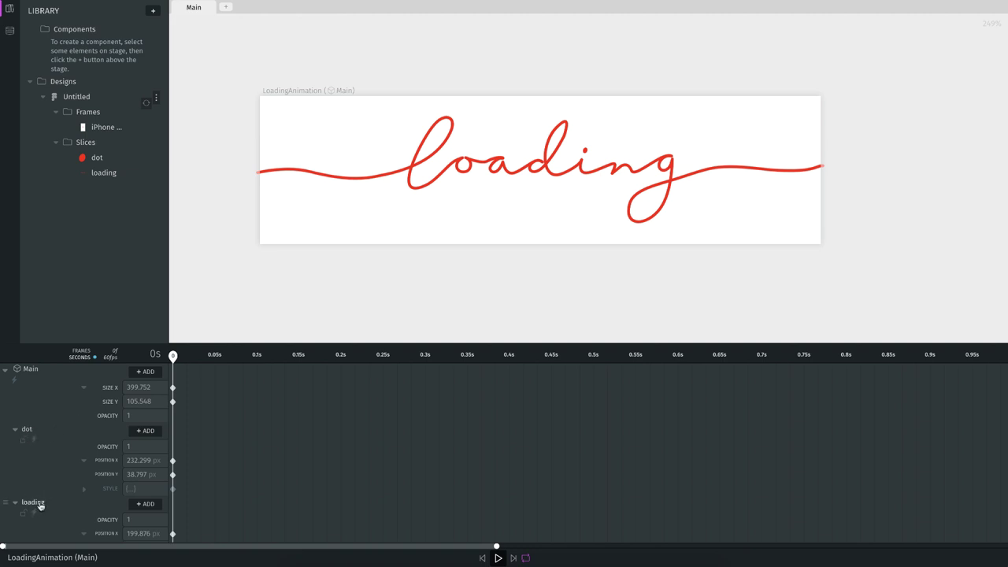
left_click(28, 429)
scroll(196, 489, "down", 1)
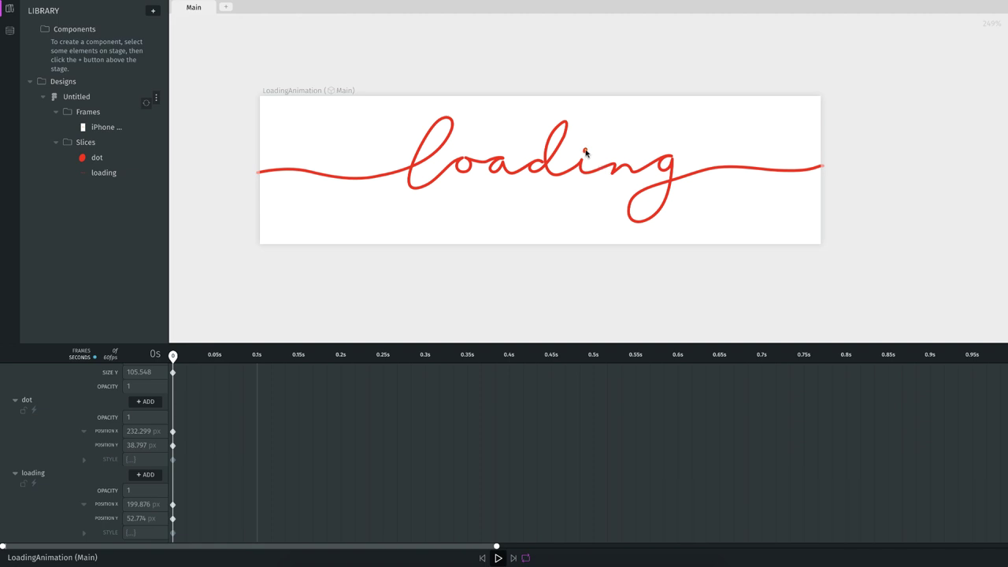
left_click(135, 421)
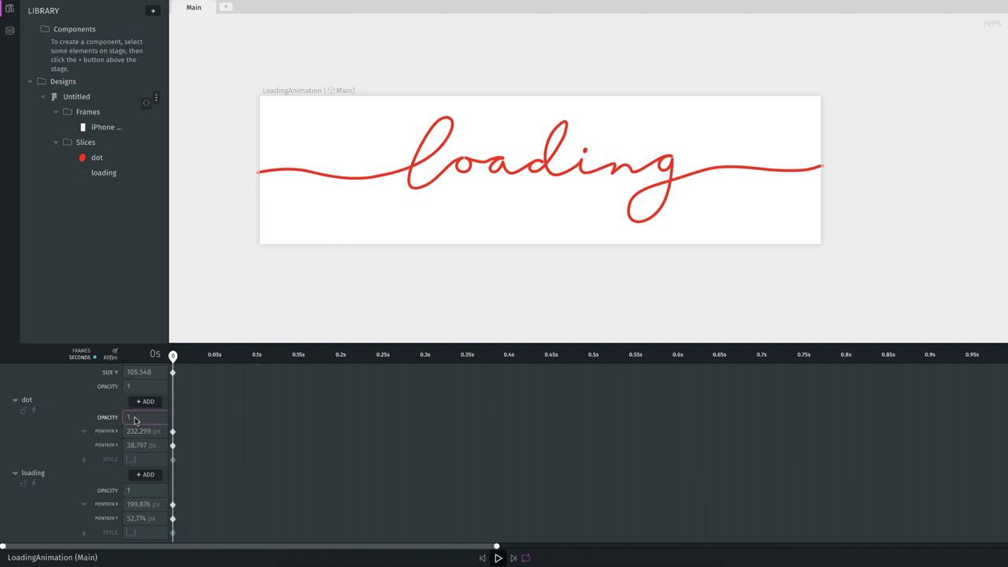
type("0")
key("Tab")
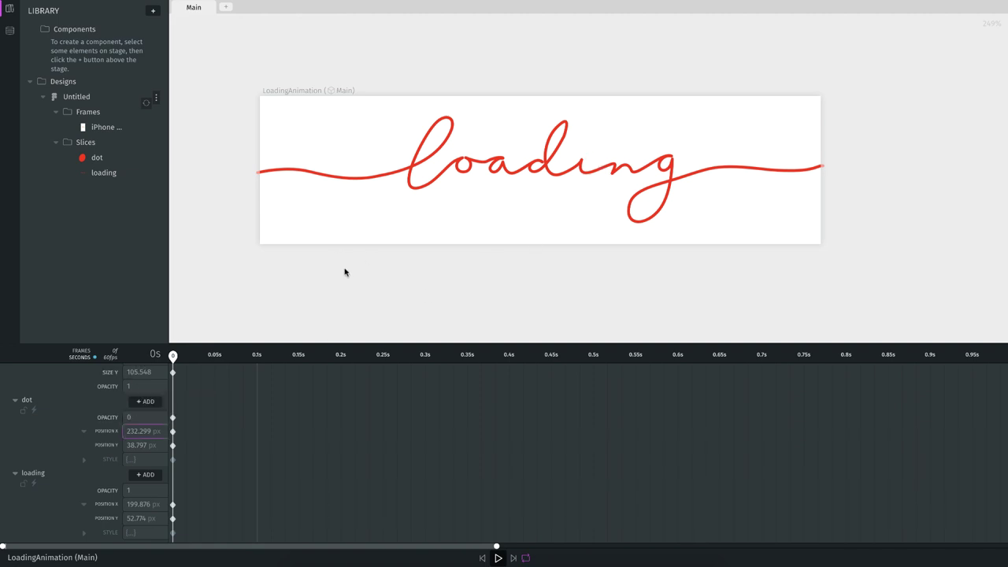
- Add the Stroke Dasharray and Stroke Dashoffset properties to the loading layer's path
left_click(33, 477)
left_click(142, 476)
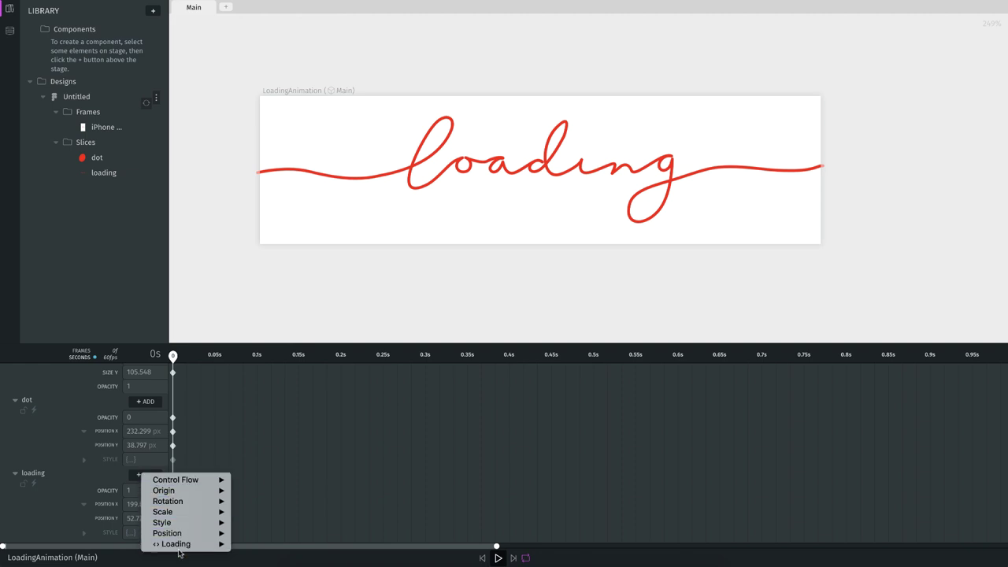
mouse_move(198, 543)
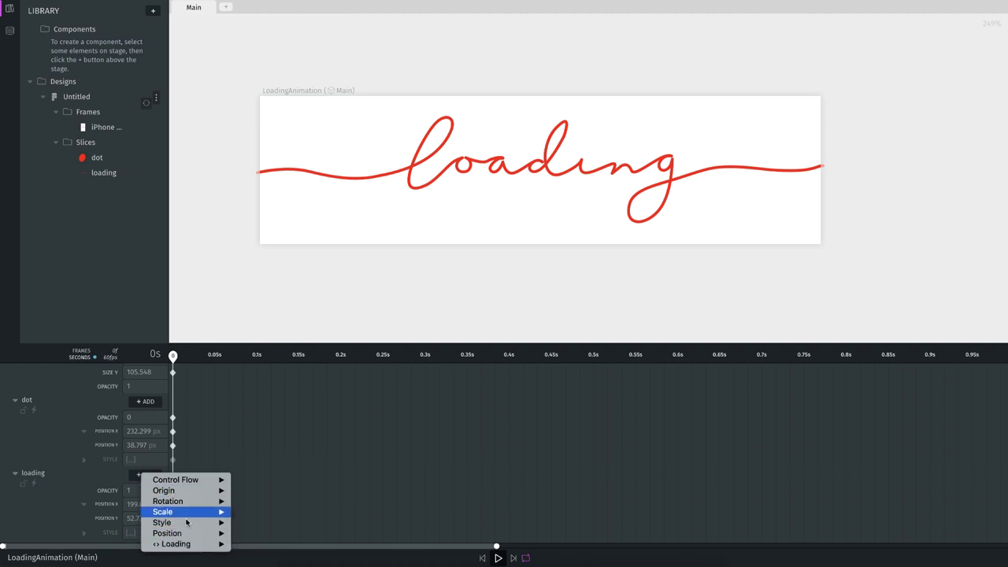
mouse_move(180, 512)
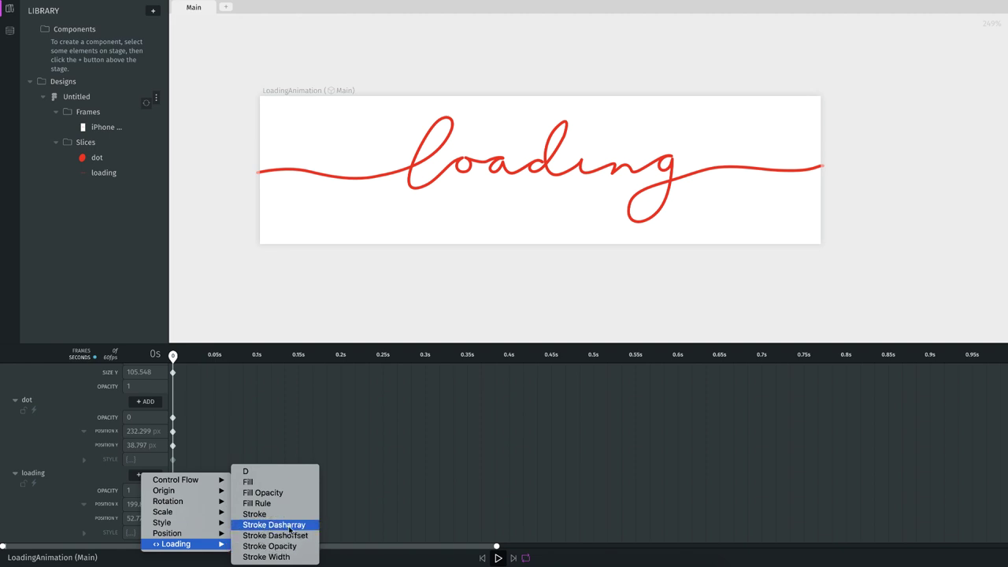
left_click(273, 525)
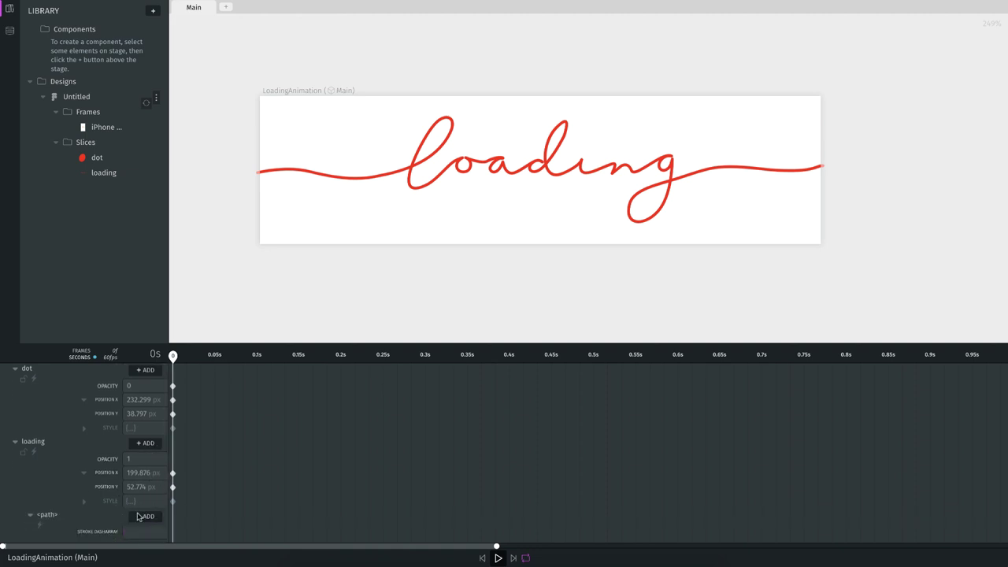
left_click(139, 516)
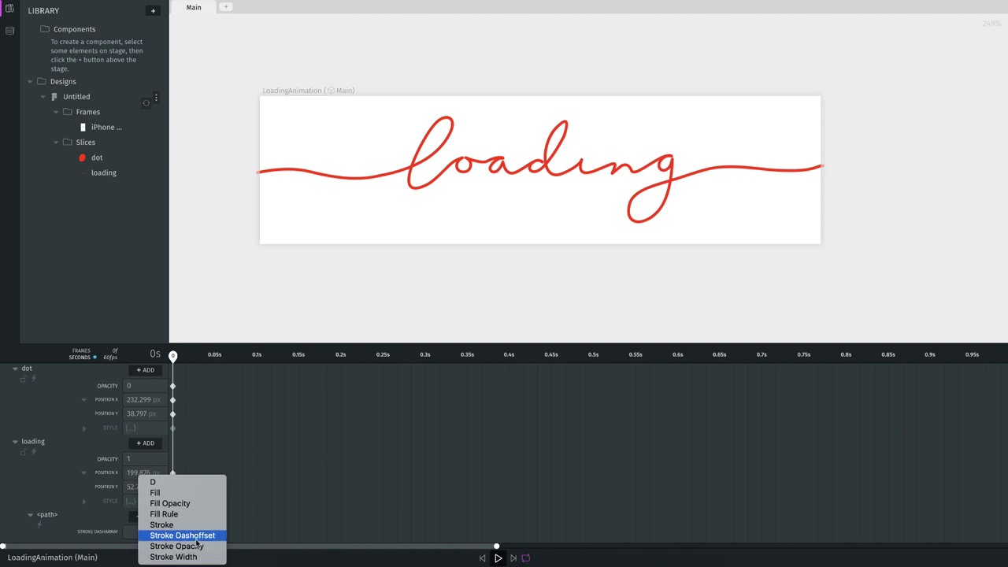
left_click(203, 536)
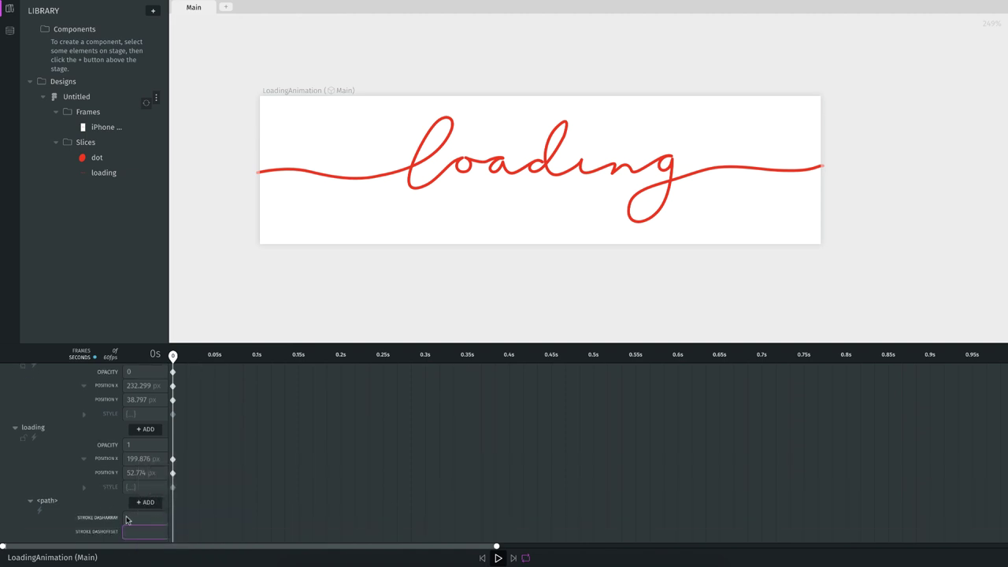
- Switch to Figma and open the advanced stroke settings of the loading path
left_click(598, 558)
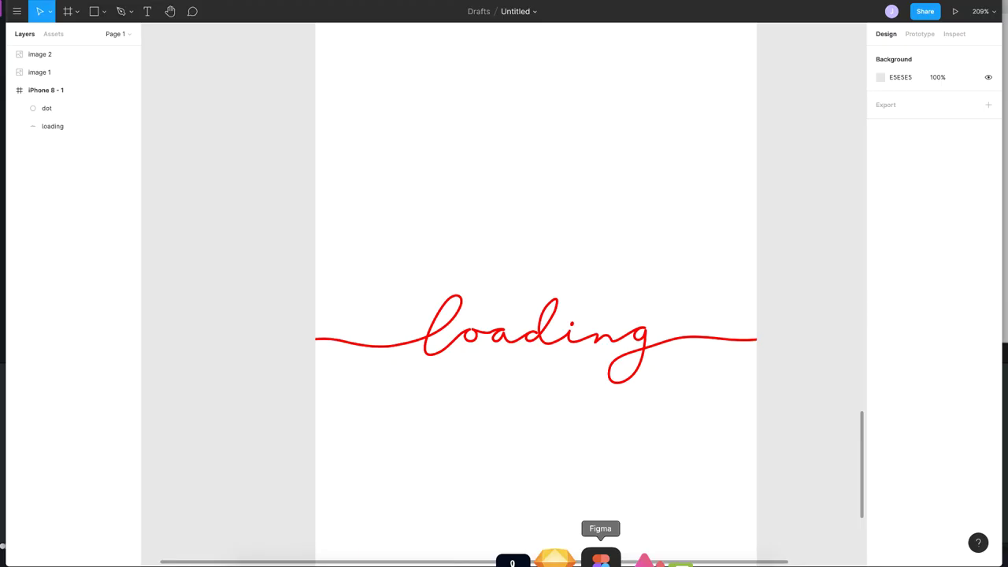
left_click(641, 366)
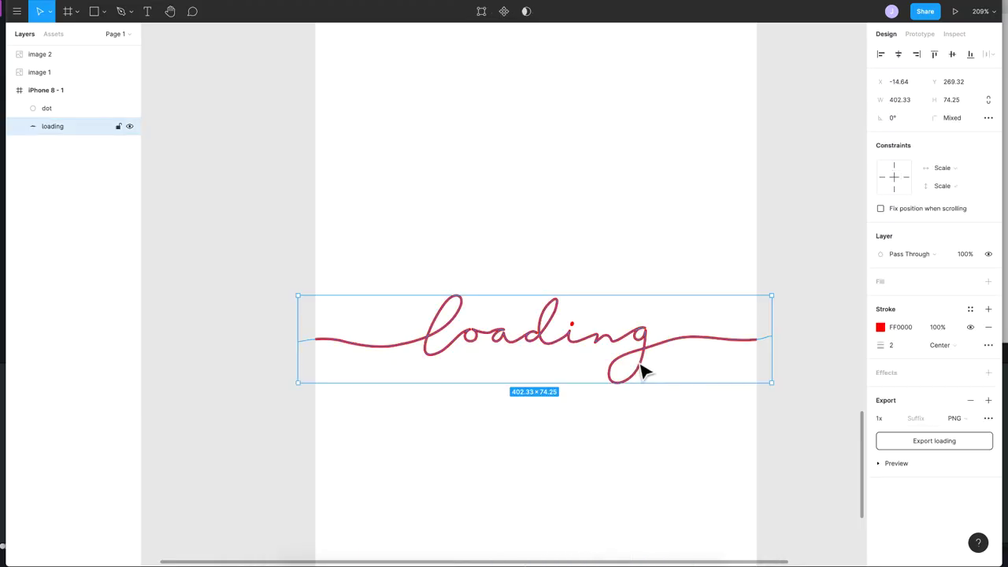
left_click(989, 345)
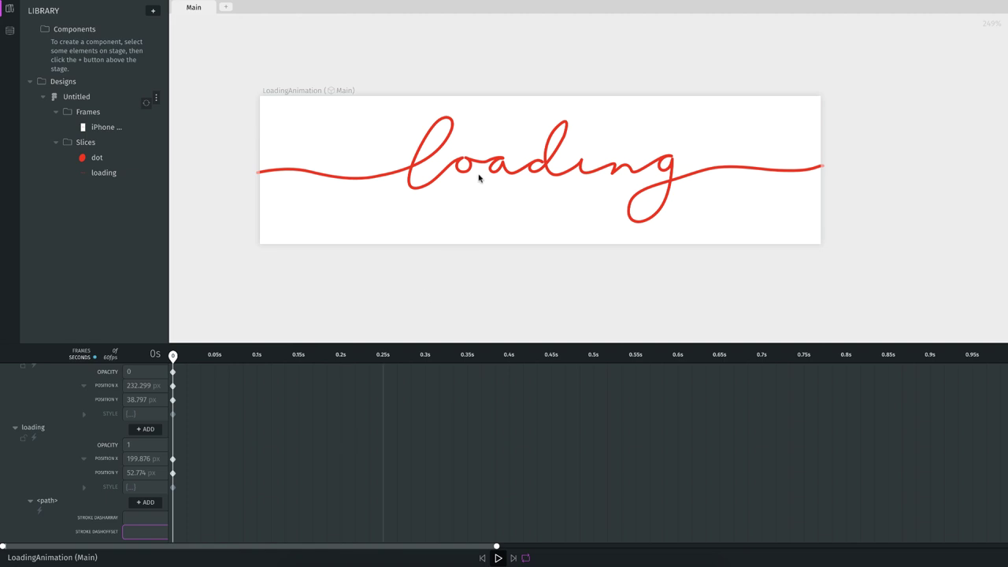
- Try Stroke Dasharray values of 100 and 500 on the loading path at 0 s
left_click(142, 518)
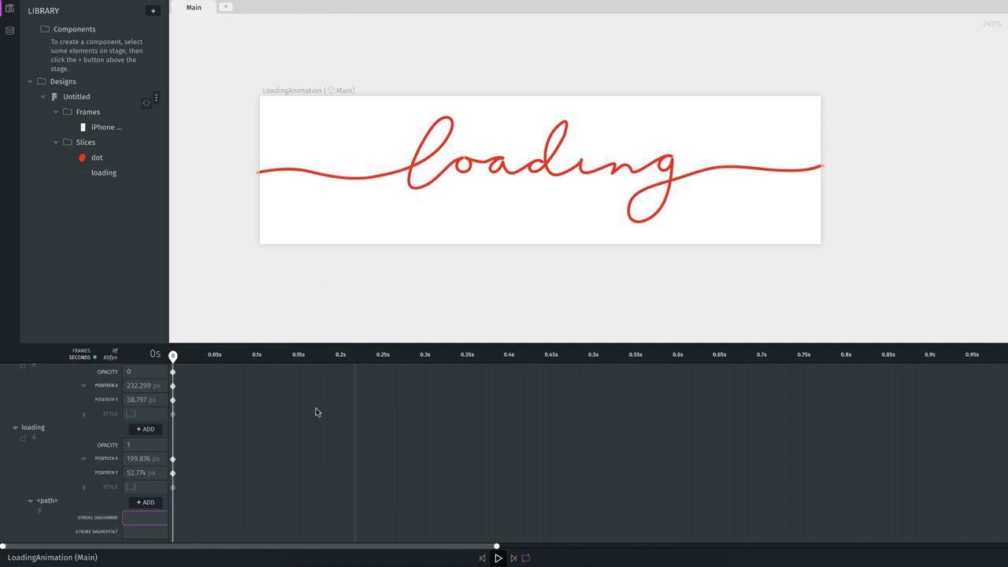
left_click(154, 521)
type("100")
key("Tab")
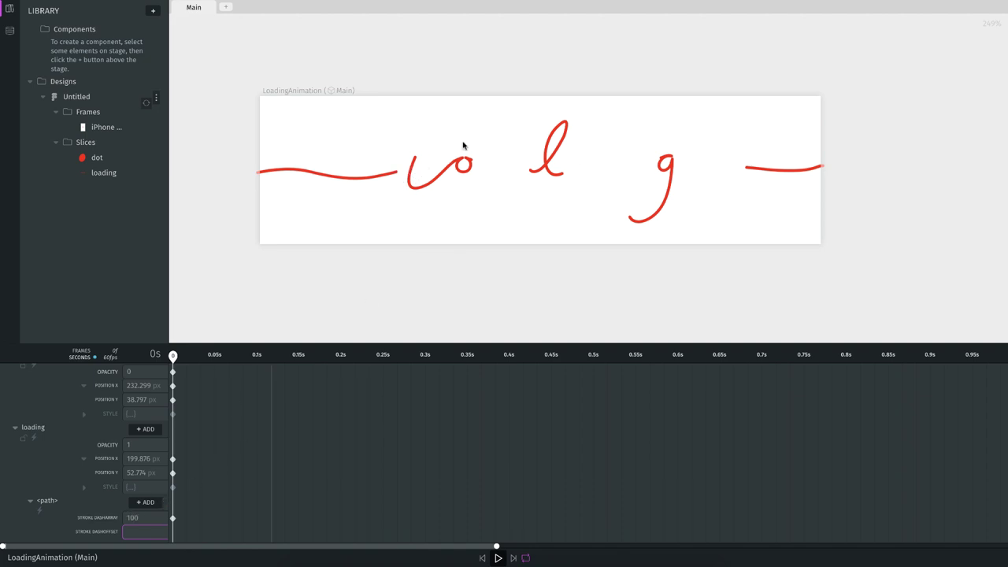
left_click(136, 519)
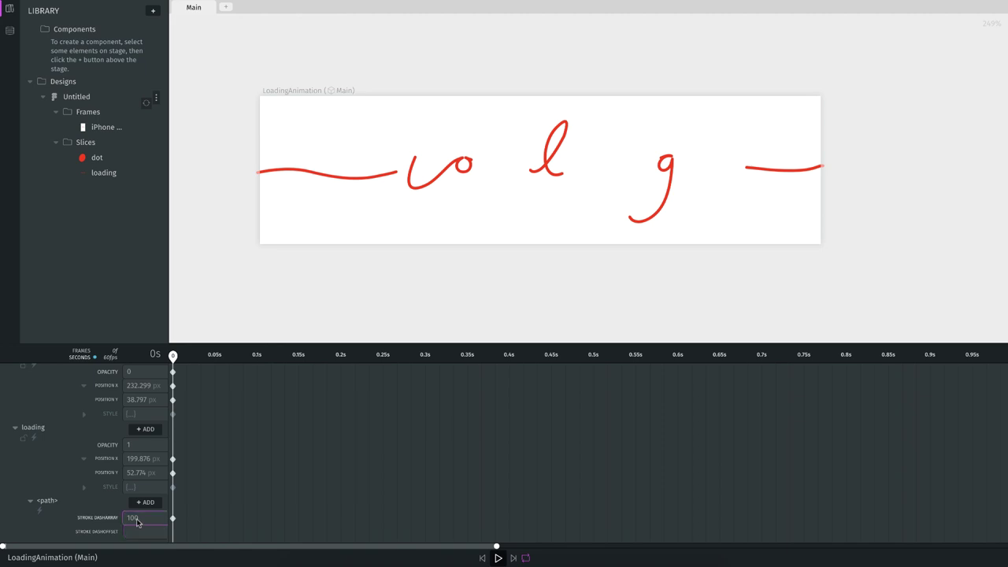
type("5")
key("Tab")
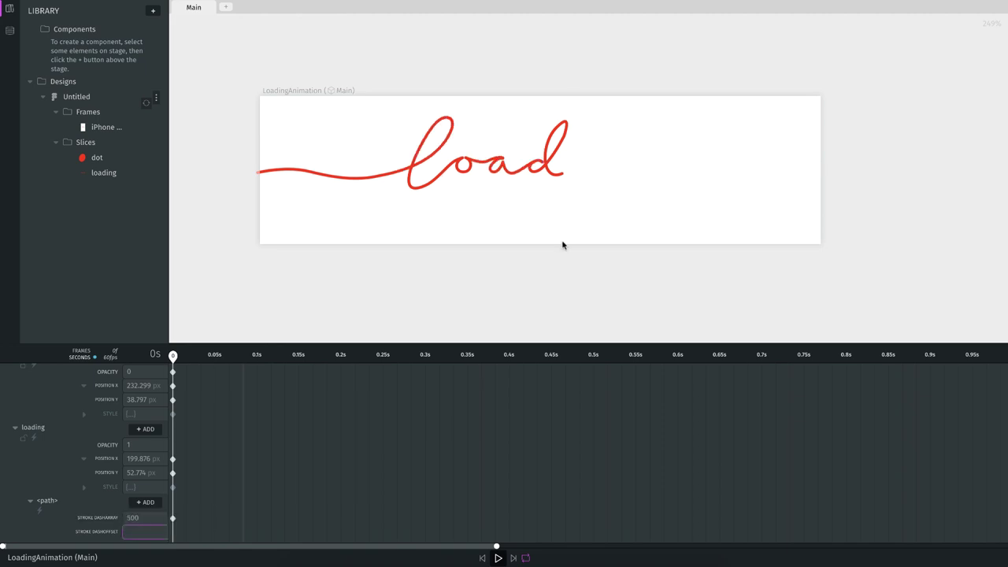
- Try Stroke Dasharray values of 1000 and 800 on the loading path
left_click(133, 518)
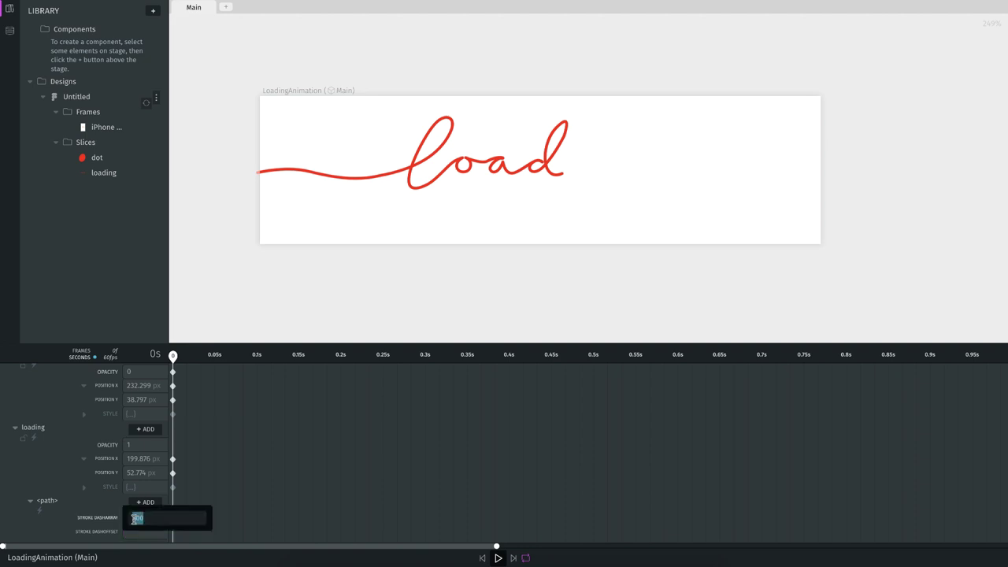
type("1000")
key("Tab")
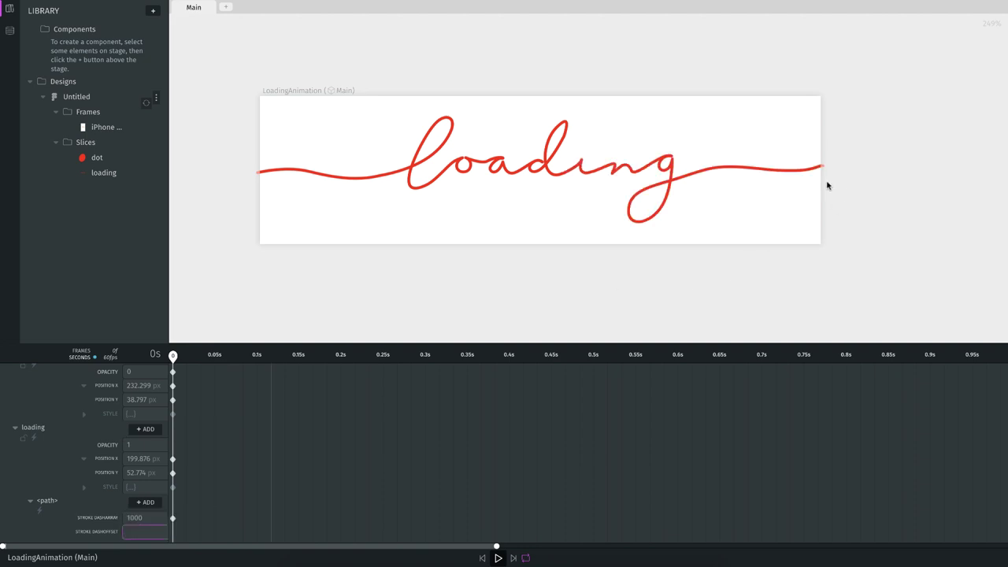
left_click(137, 518)
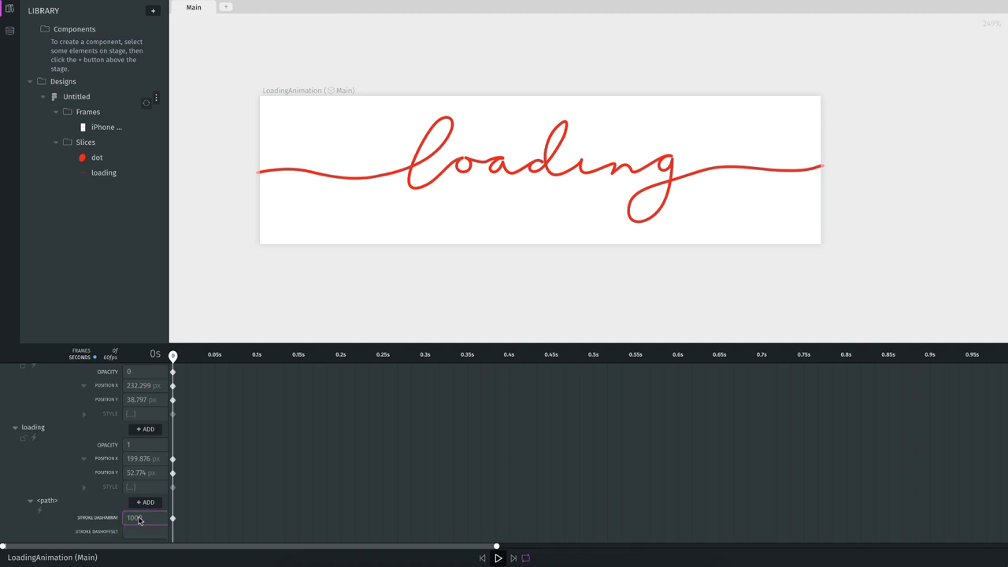
left_click(138, 518)
key("Tab")
left_click(140, 518)
left_click(138, 518)
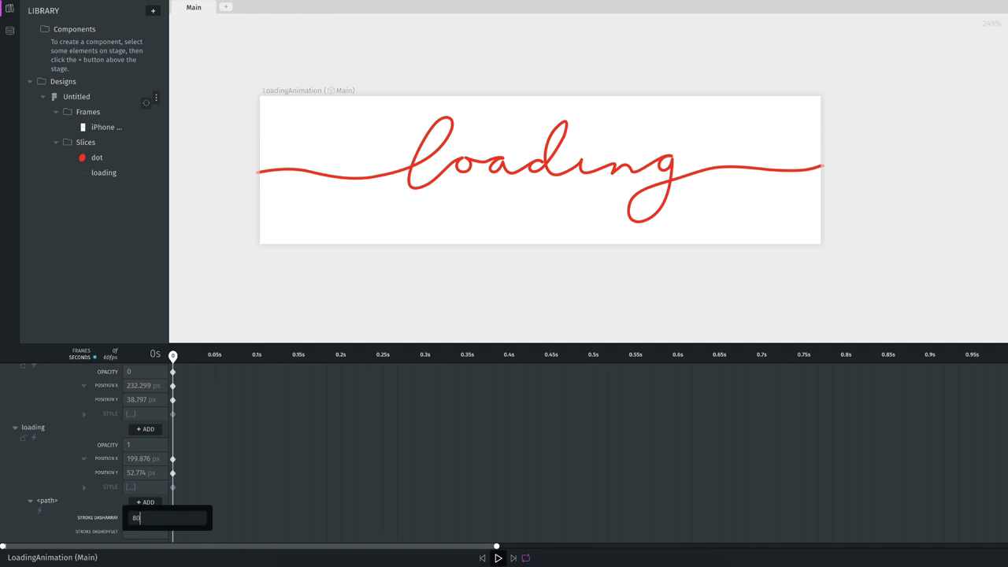
type("800")
key("Tab")
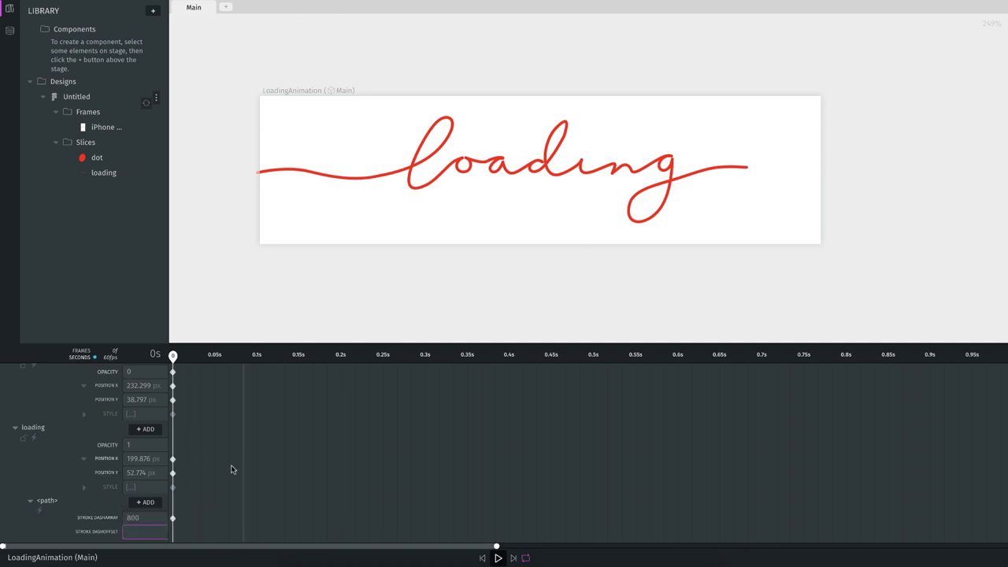
- Set the loading path's Stroke Dasharray and Stroke Dashoffset both to 900 at 0 s
left_click(132, 518)
type("900")
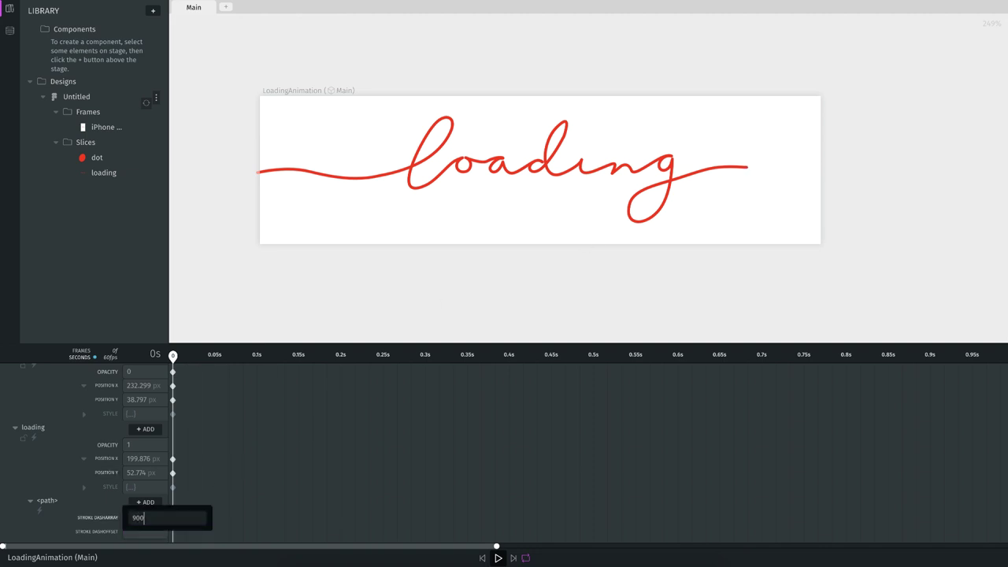
key("Tab")
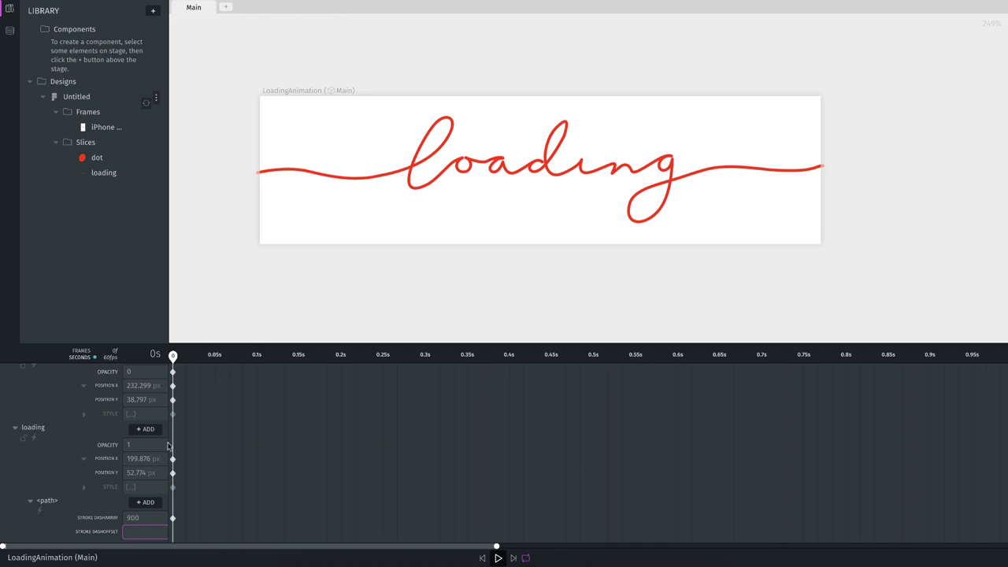
left_click(132, 535)
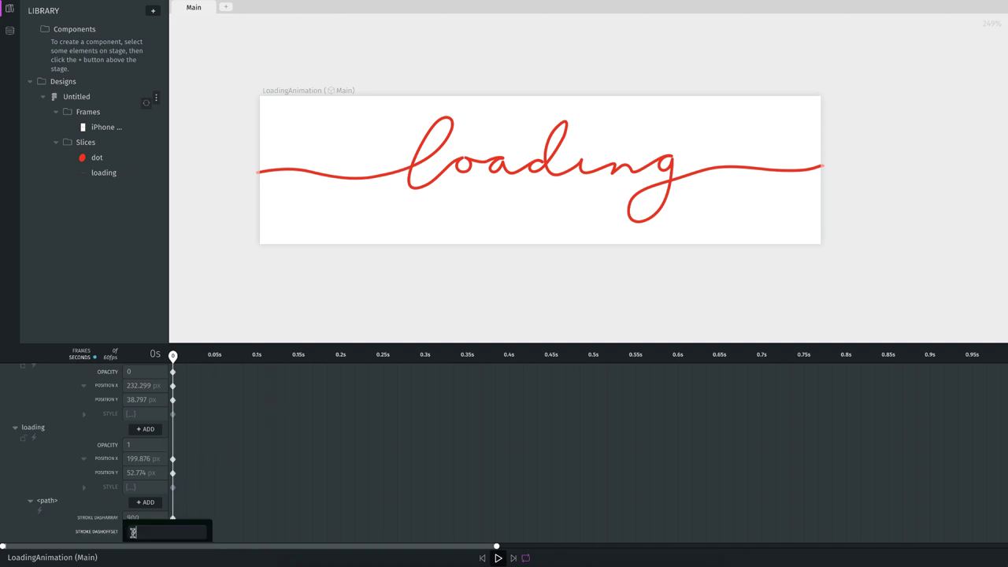
type("900")
key("Return")
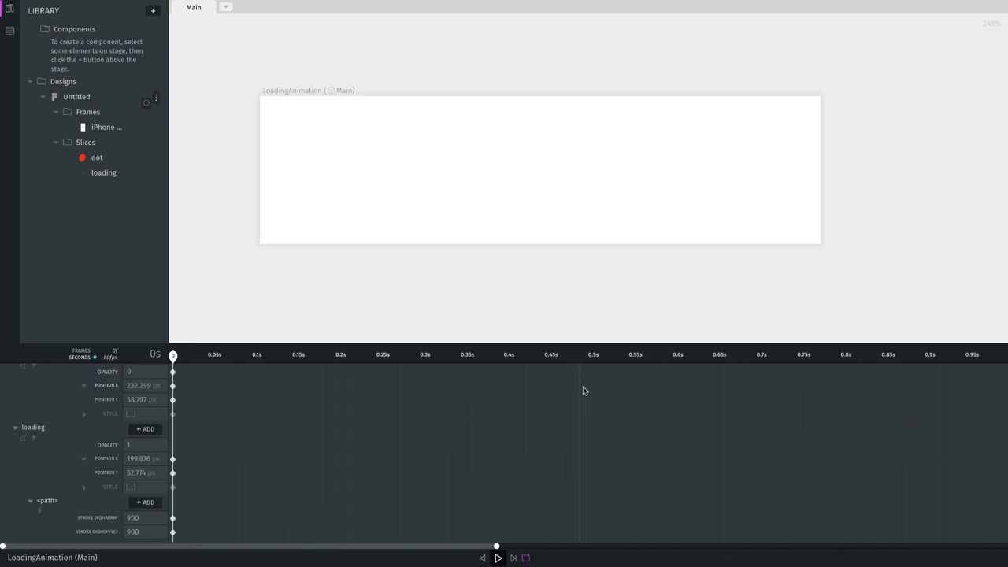
- Compare the timeline's frames and seconds displays, leaving it in seconds
scroll(583, 388, "down", 1)
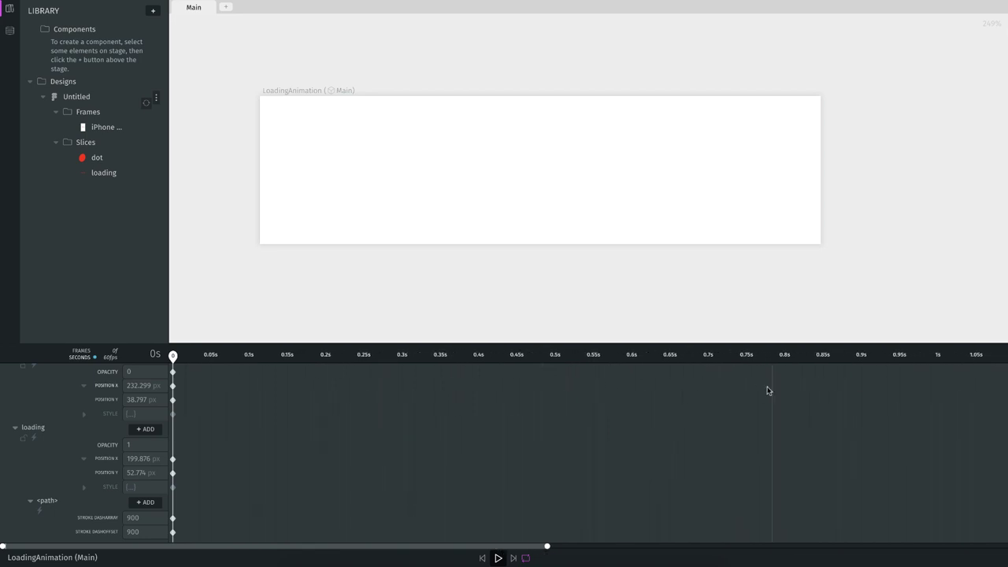
scroll(674, 417, "down", 3)
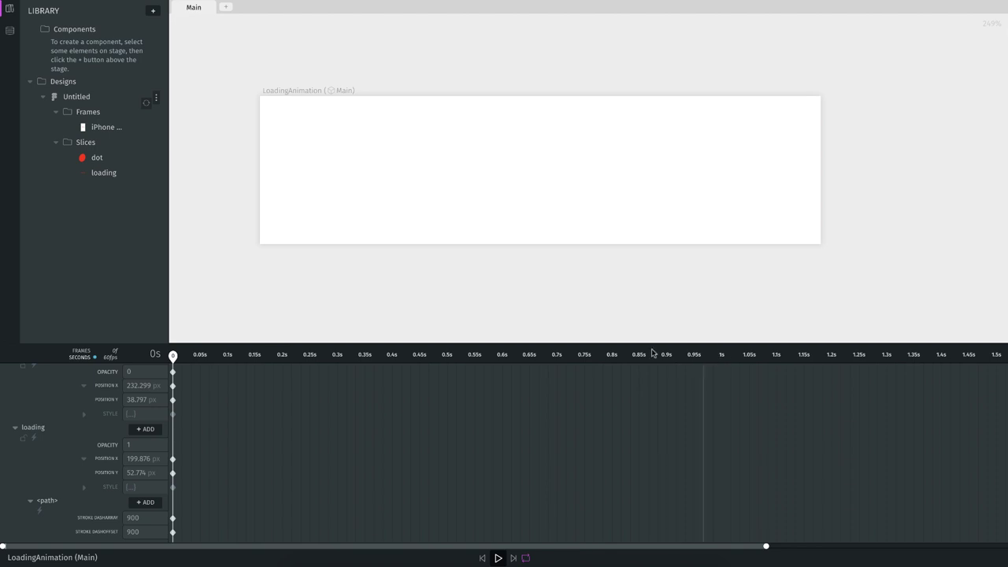
left_click(79, 354)
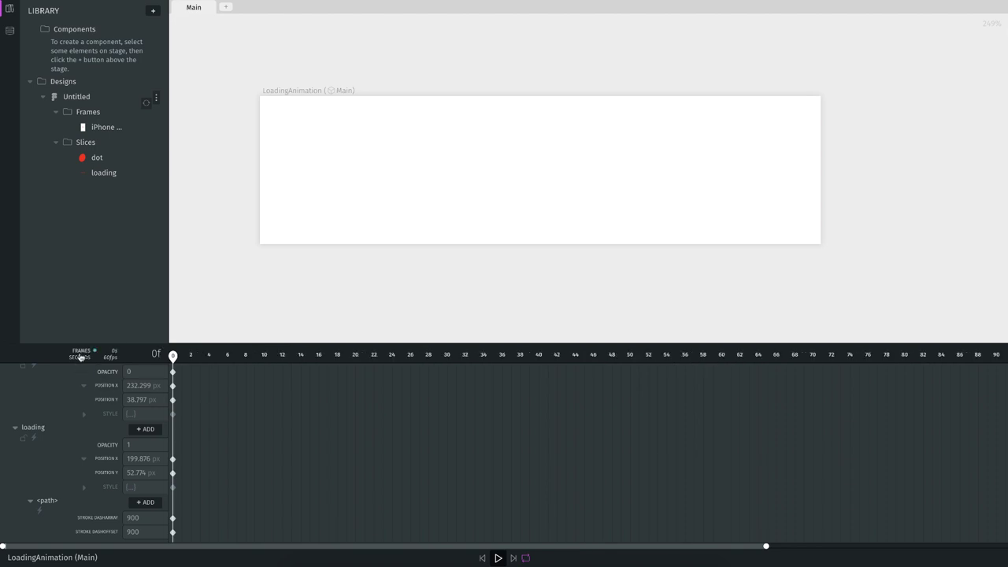
left_click(87, 358)
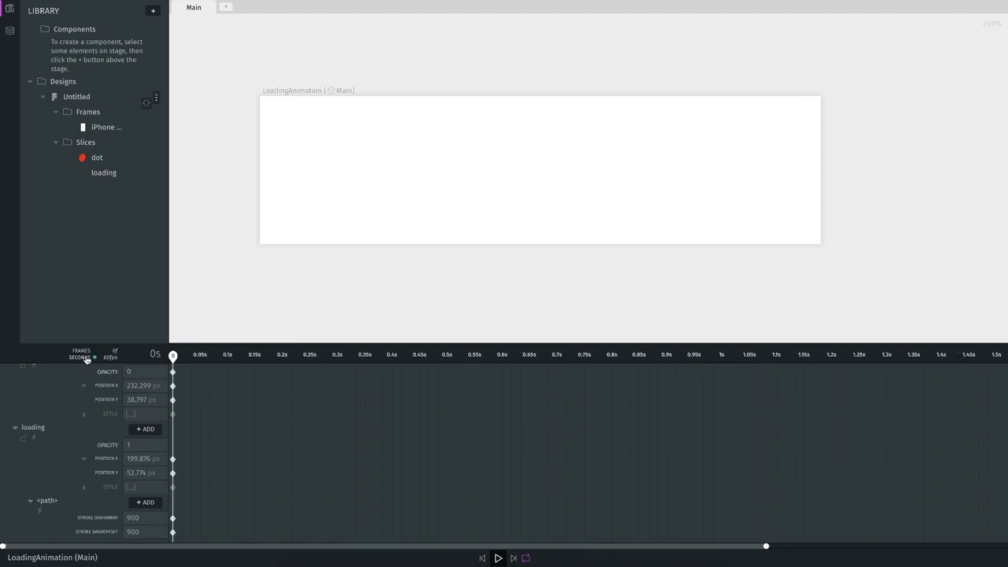
left_click(86, 358)
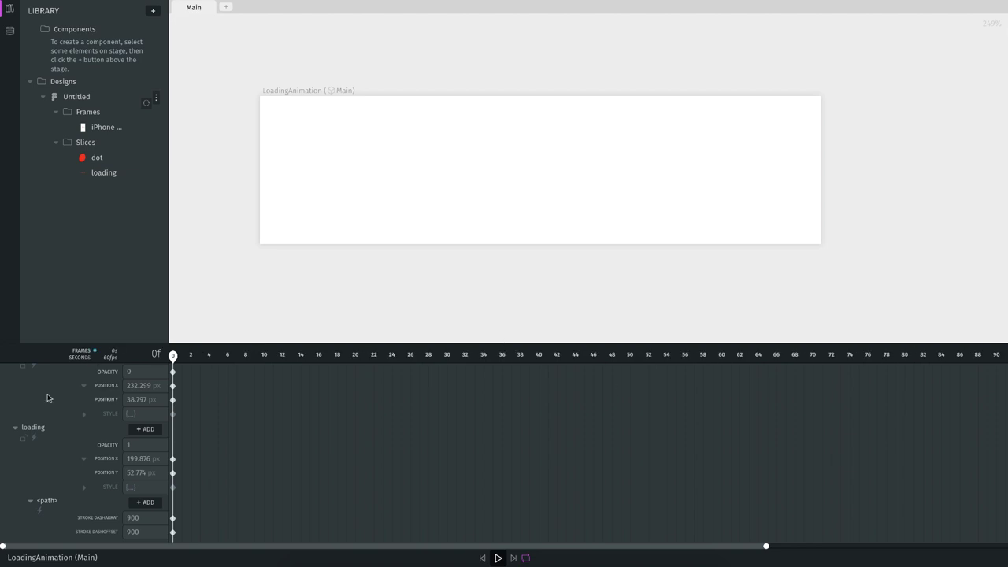
left_click(85, 358)
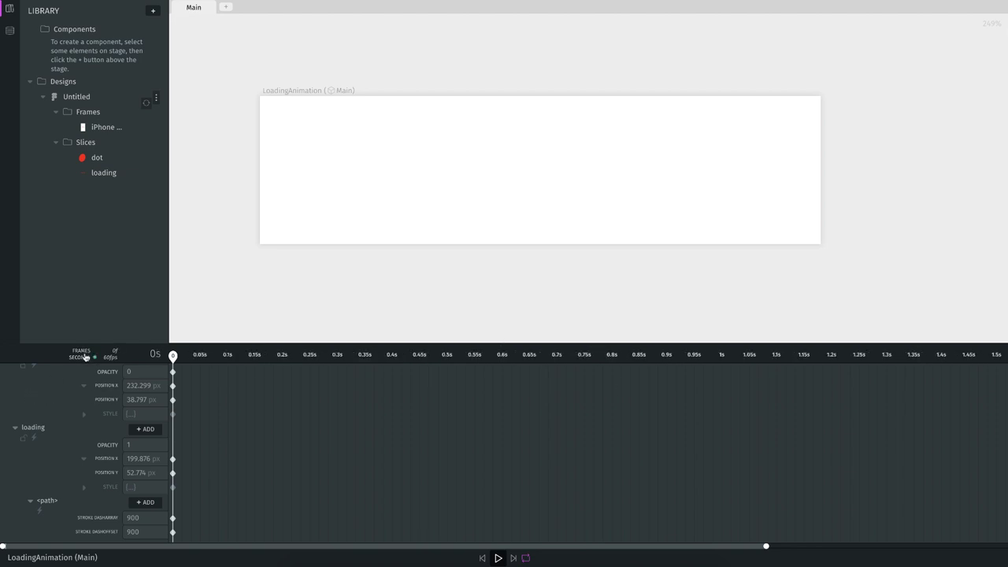
- Set the loading path's Stroke Dashoffset to 0 at 1 s on the timeline
left_click(722, 356)
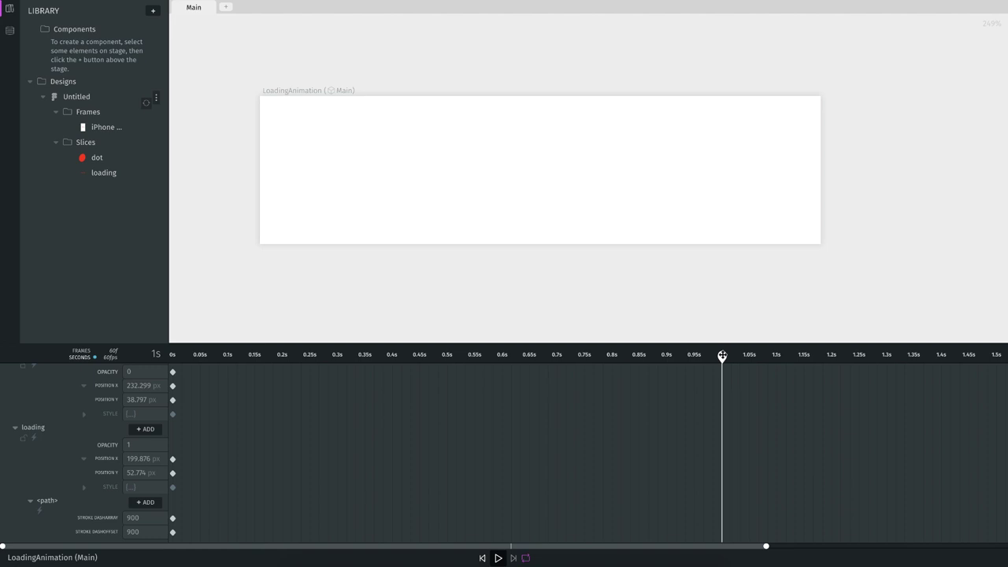
left_click(136, 533)
type("0")
key("Return")
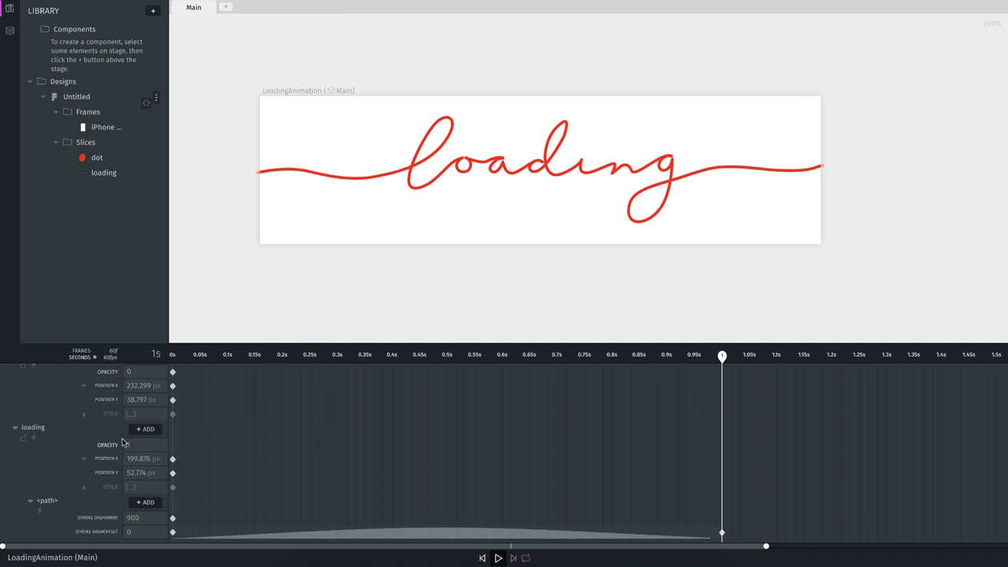
- Set the dot layer's opacity to 1 at 1 s and preview the animation
scroll(124, 444, "up", 1)
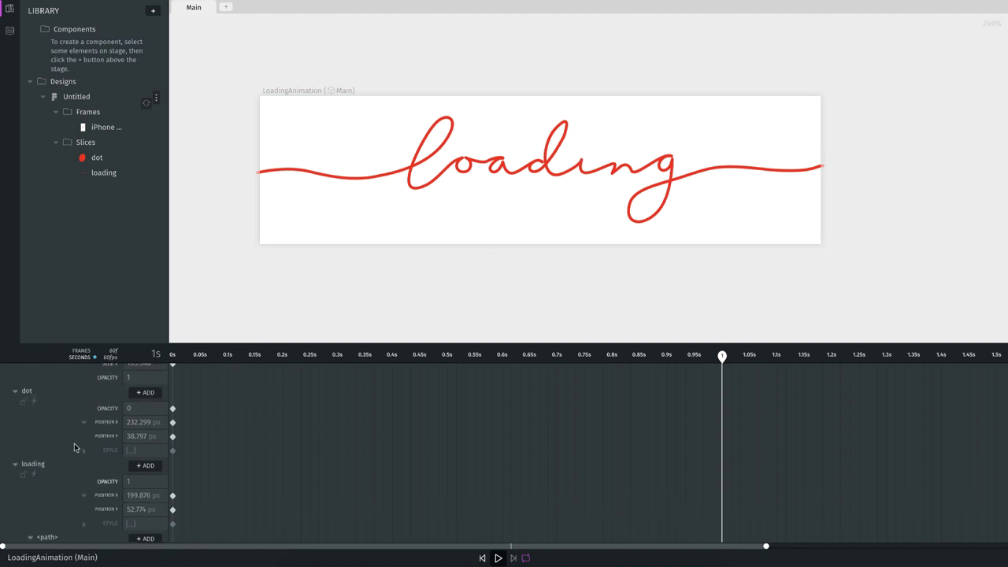
left_click(135, 413)
key("Tab")
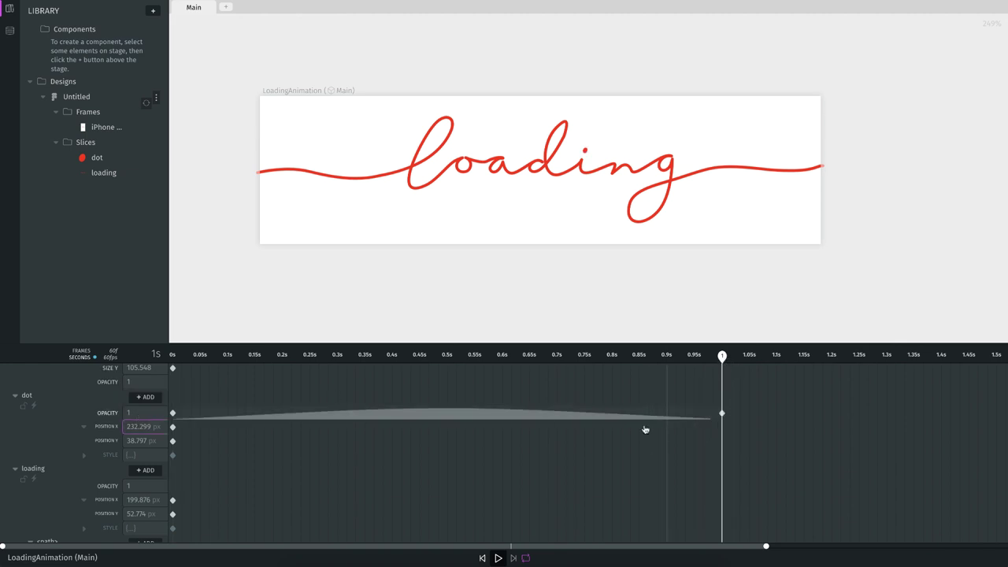
left_click(497, 558)
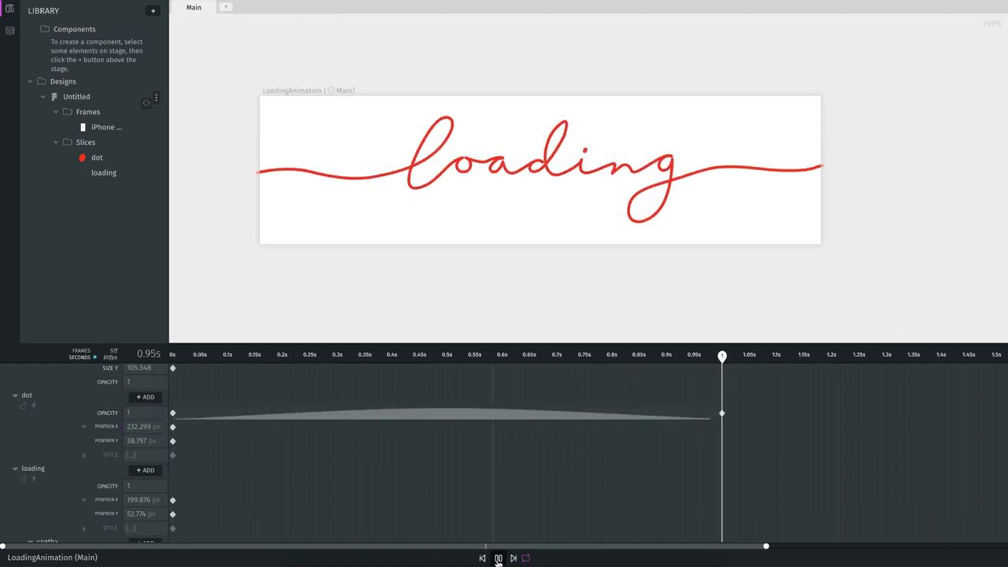
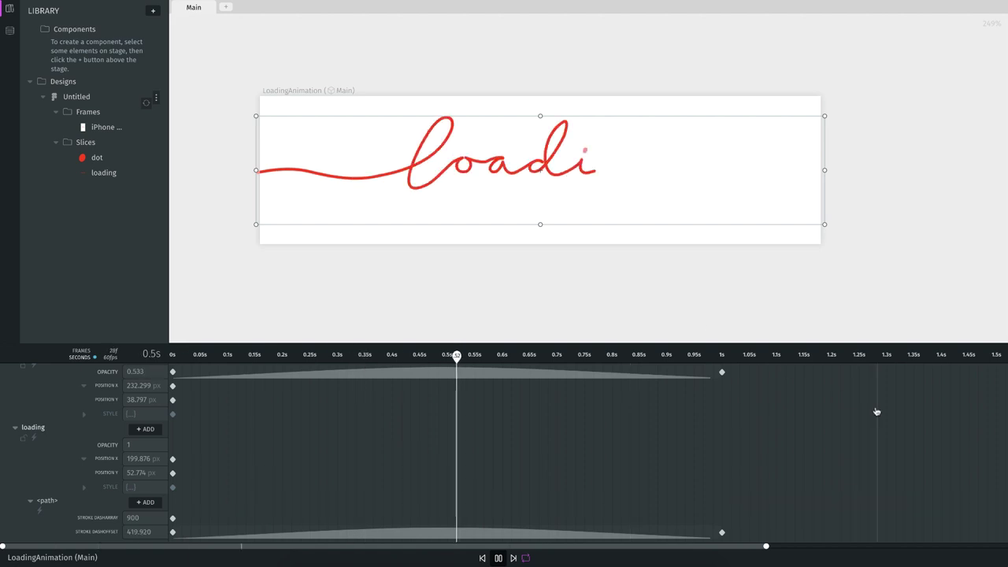
left_click(498, 559)
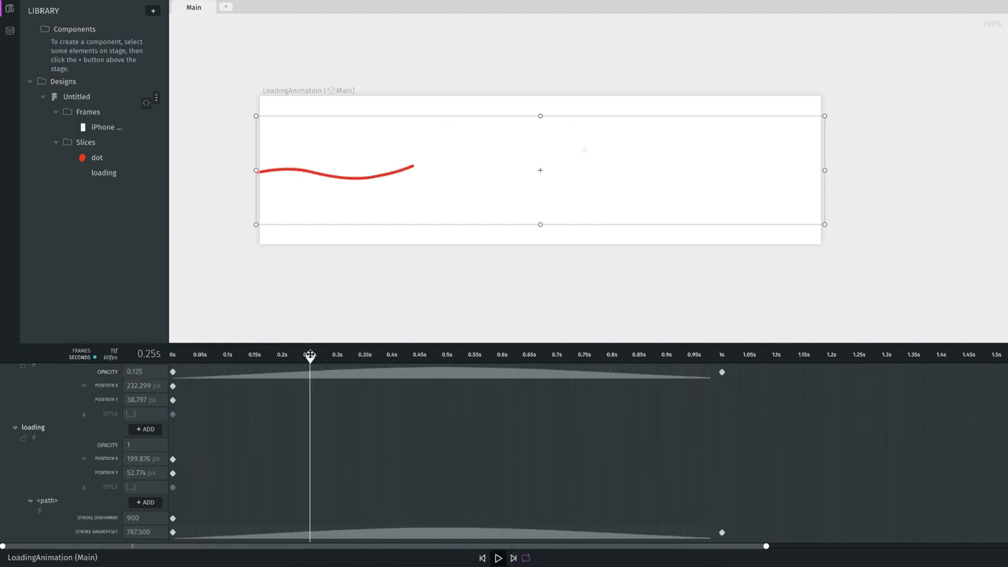
- Add a dot opacity keyframe of 0 at 0.52 s to delay the fade-in, and preview the animation from near the start
left_click_drag(309, 355, 459, 353)
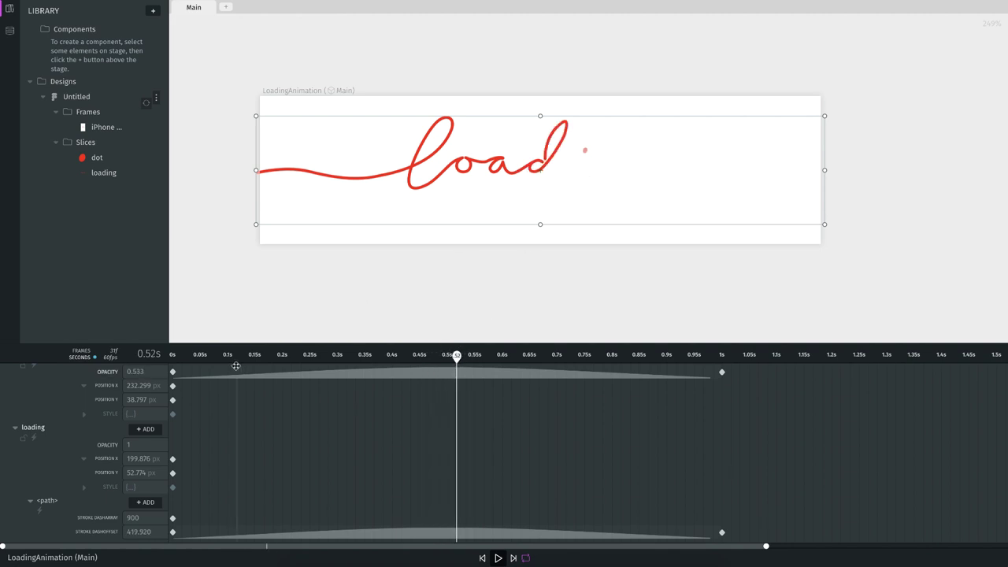
left_click_drag(172, 371, 454, 372)
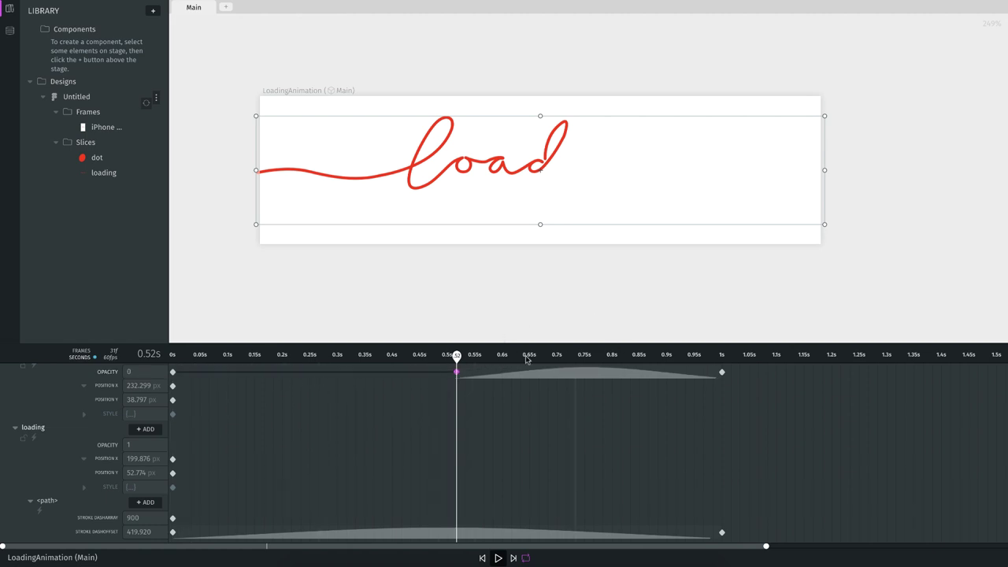
left_click_drag(456, 355, 175, 356)
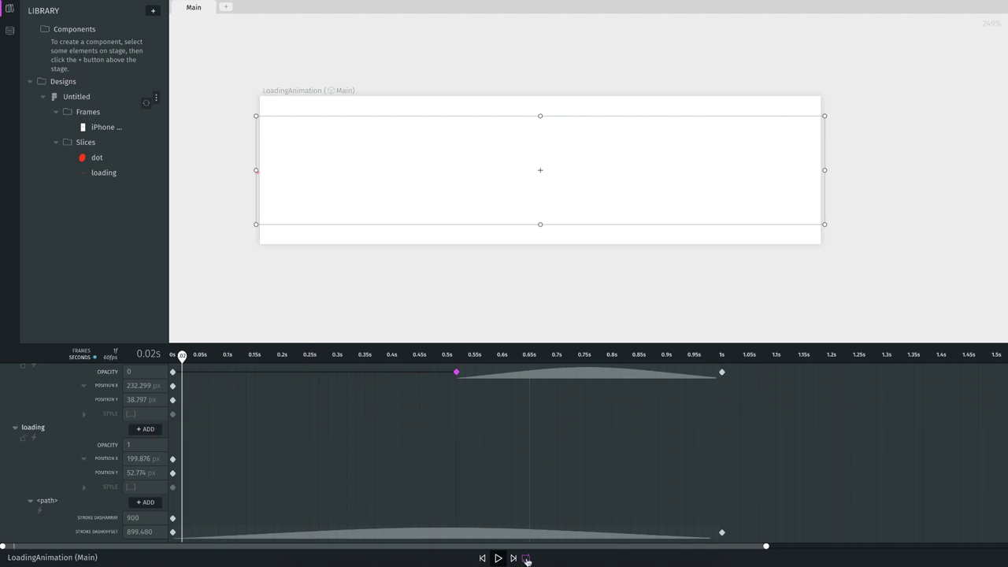
left_click(498, 557)
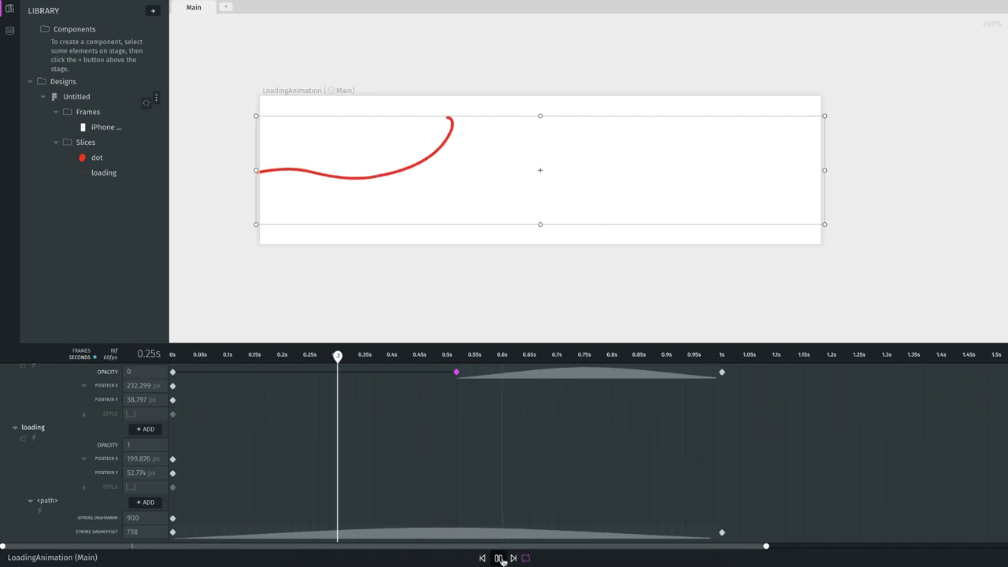
key("space")
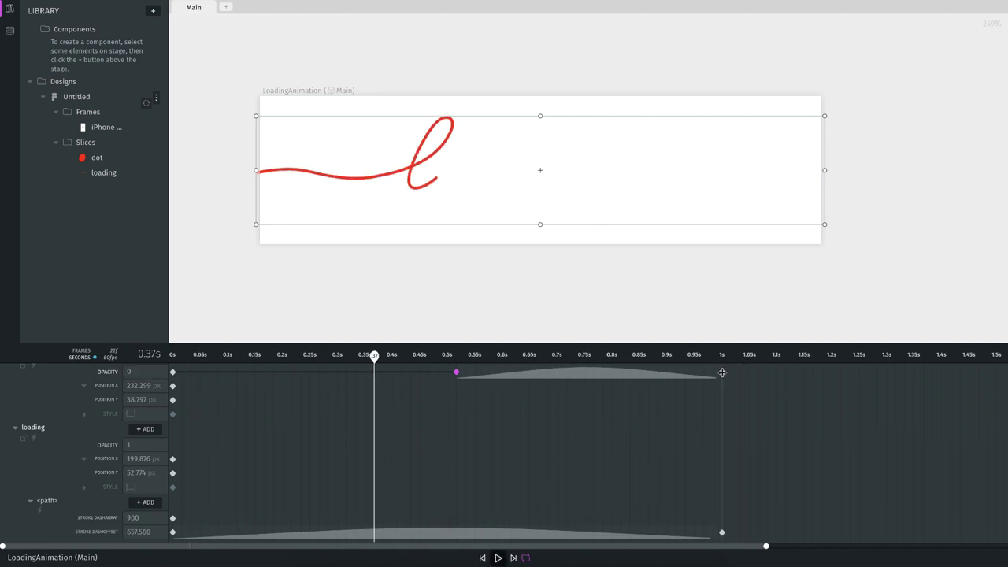
- Move the dot's final opacity keyframe from 1 s to 0.57 s and preview the quicker fade-in
mouse_move(722, 372)
left_mouse_down()
mouse_move(520, 372)
mouse_move(502, 355)
mouse_move(484, 355)
mouse_move(482, 372)
left_mouse_up()
left_click(493, 355)
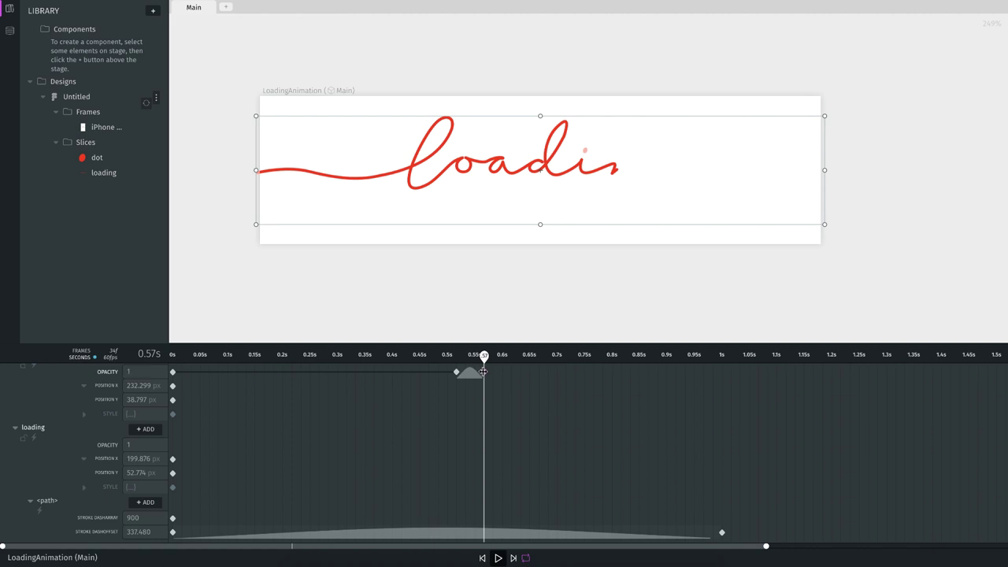
left_click(497, 558)
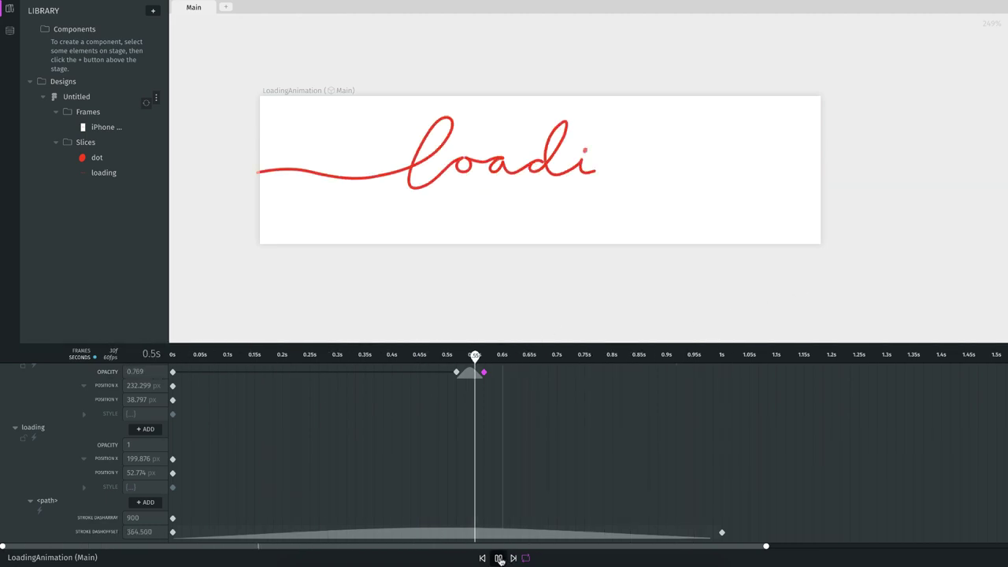
key("space")
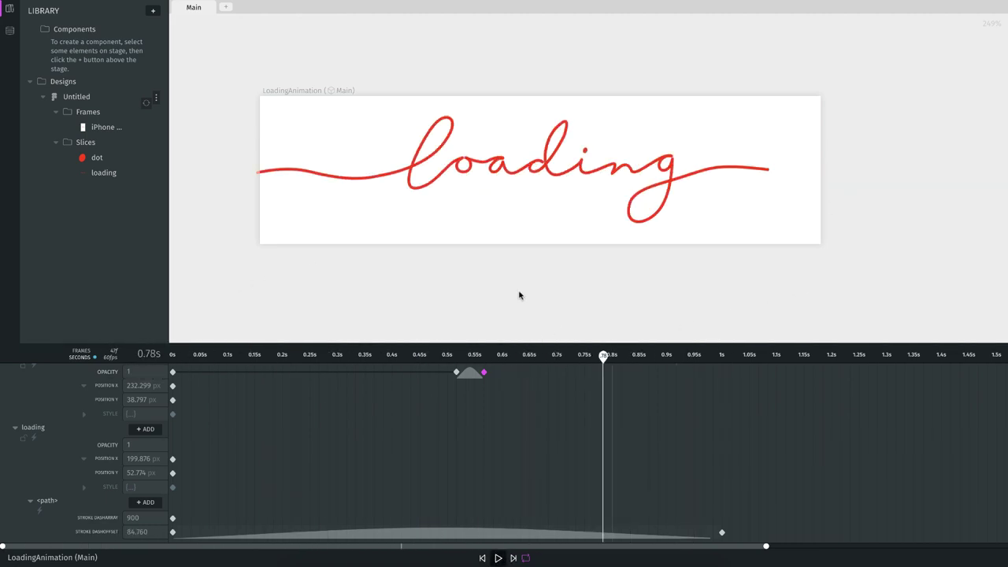
scroll(754, 433, "down", 3)
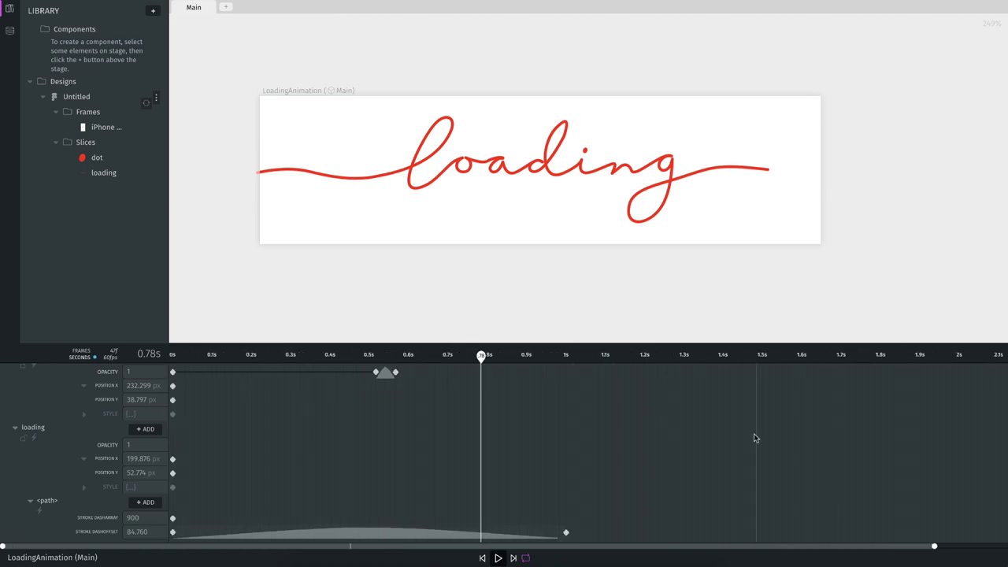
- Set the loading path's Stroke Dashoffset to 900 at 2 s on the timeline
left_click(959, 356)
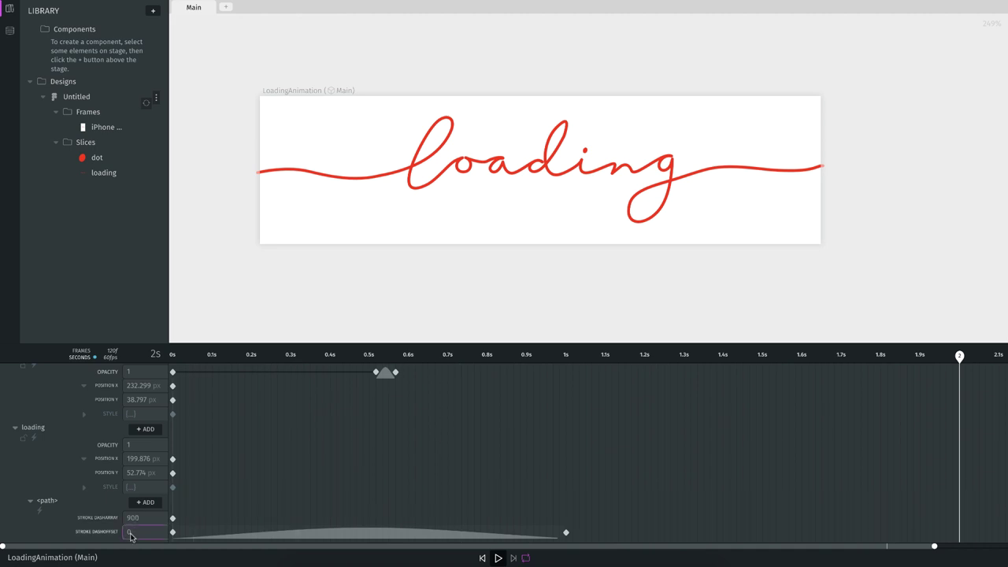
type("900")
key("Return")
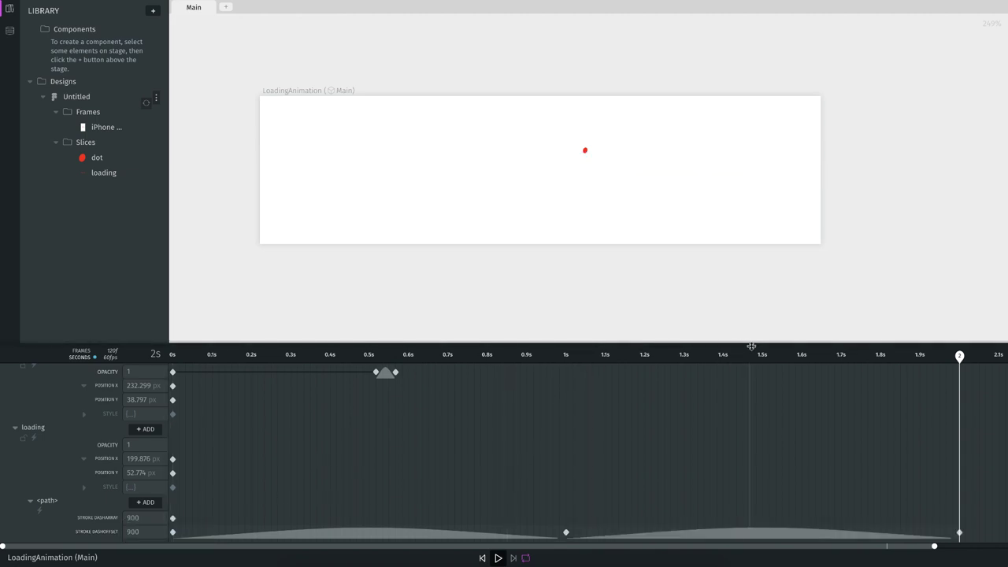
- Find where the line retreats past the letter i and add a dot opacity keyframe of 1 at 1.45 s
left_click(717, 355)
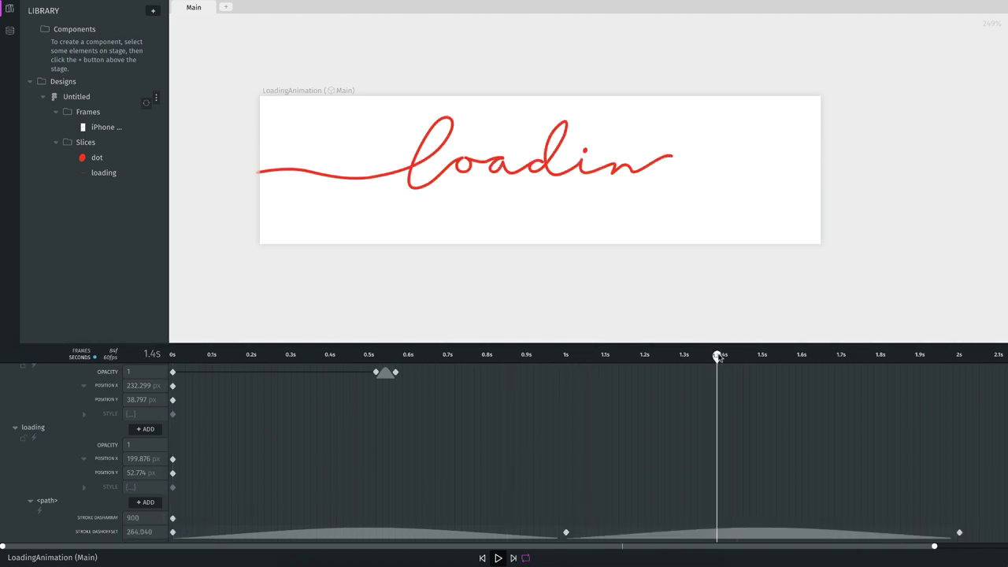
mouse_move(718, 356)
left_mouse_down()
mouse_move(668, 355)
mouse_move(759, 354)
mouse_move(711, 354)
mouse_move(742, 345)
left_mouse_up()
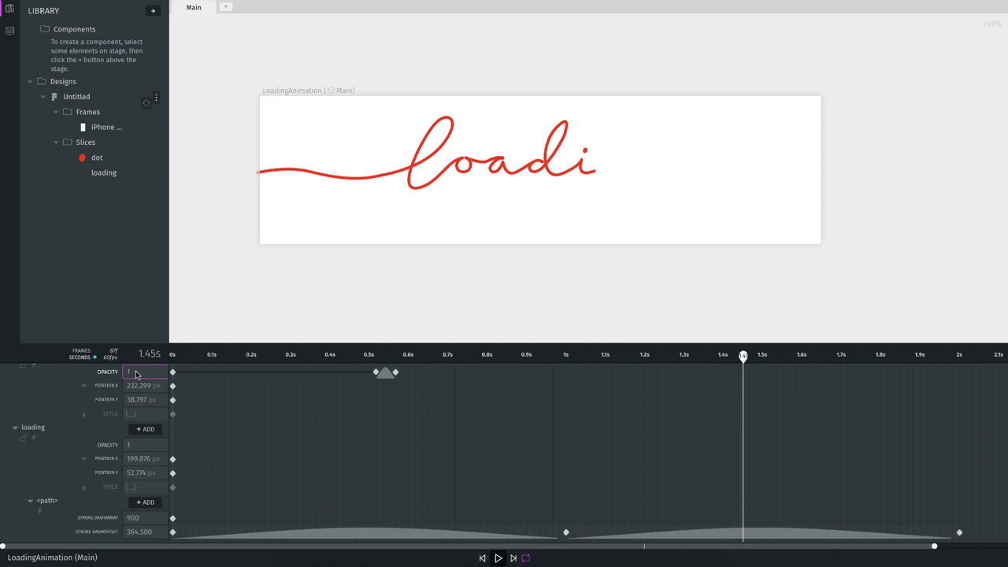
left_click(160, 385)
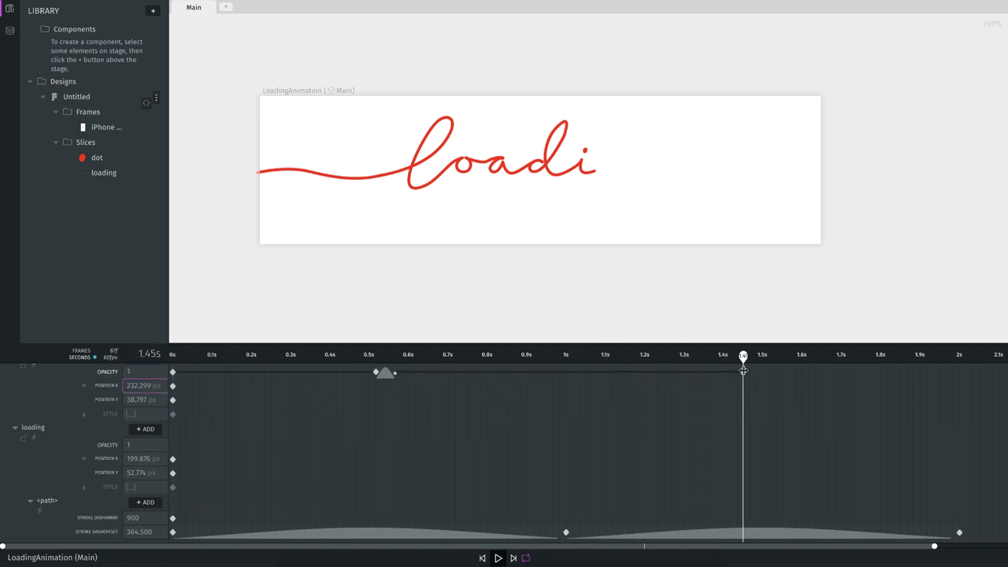
- Add a dot opacity keyframe of 0 at 1.48 s and shift it to 1.5 s
left_click_drag(742, 357, 756, 356)
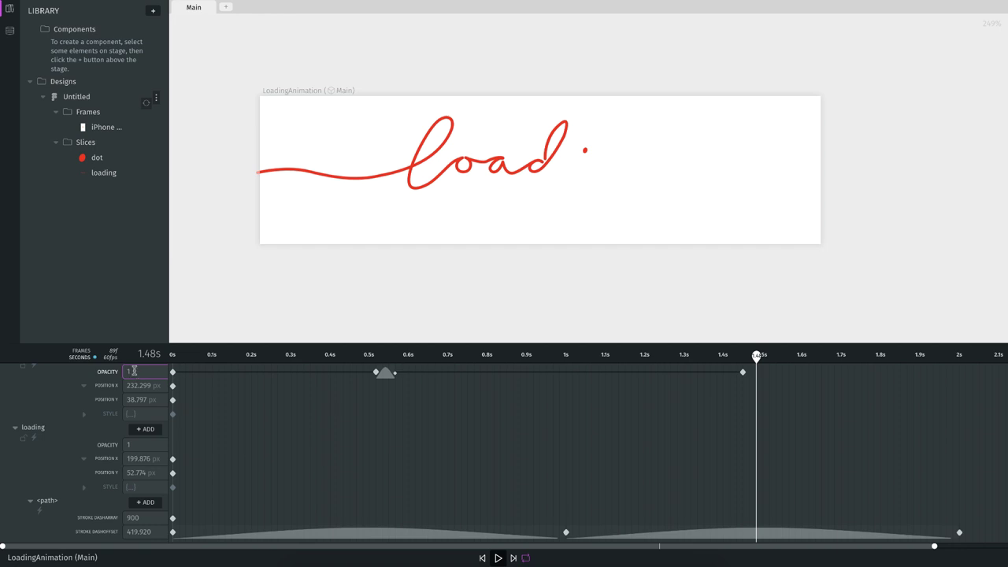
type("0")
key("Tab")
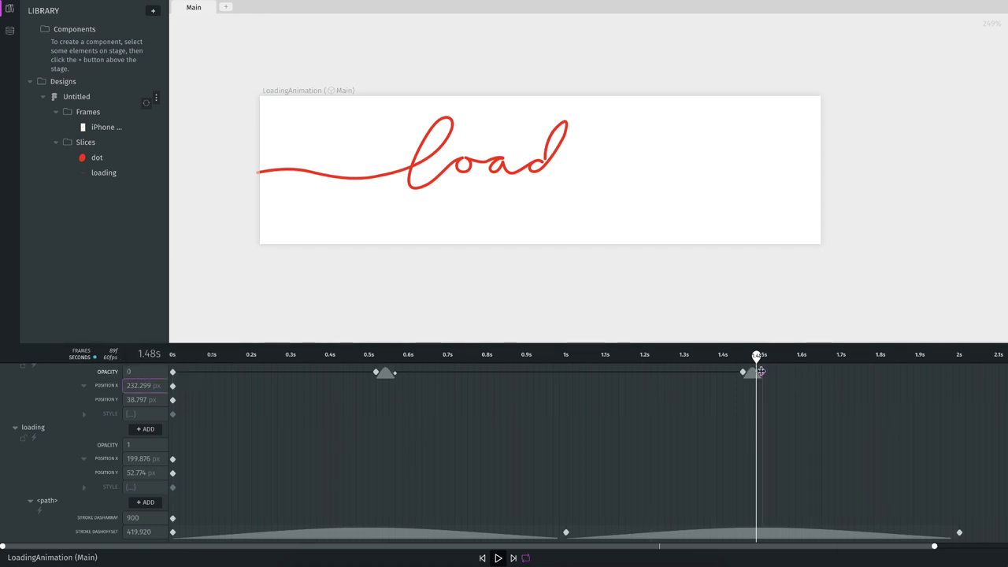
left_click(760, 371)
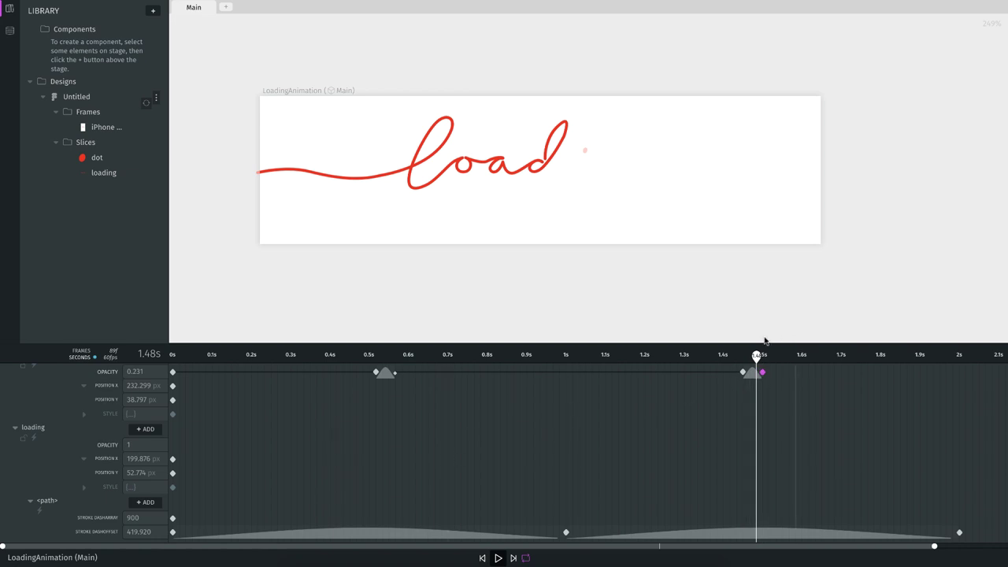
- Preview the complete loading animation from 0 s, then stop the playback
left_click_drag(756, 355, 3, 438)
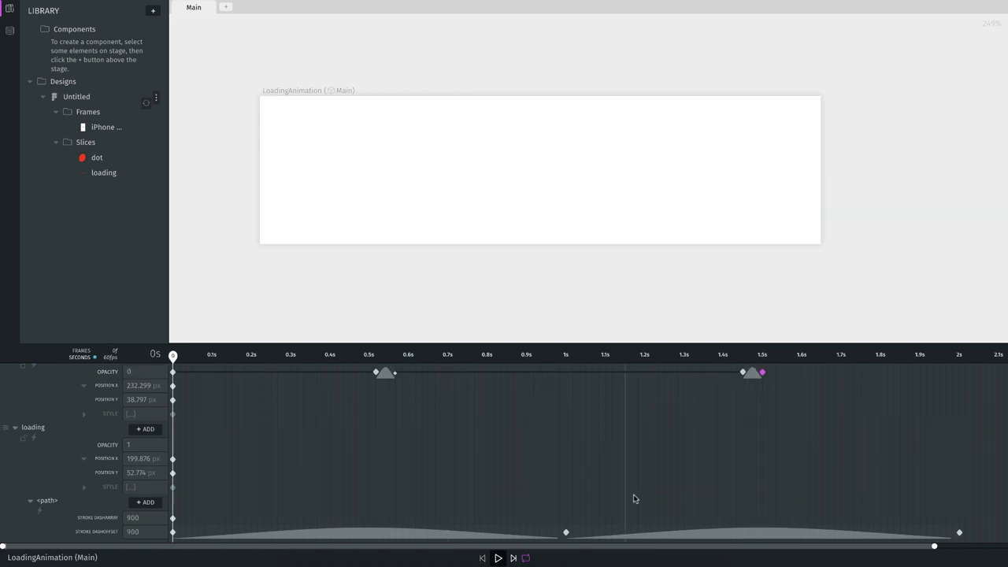
left_click(495, 558)
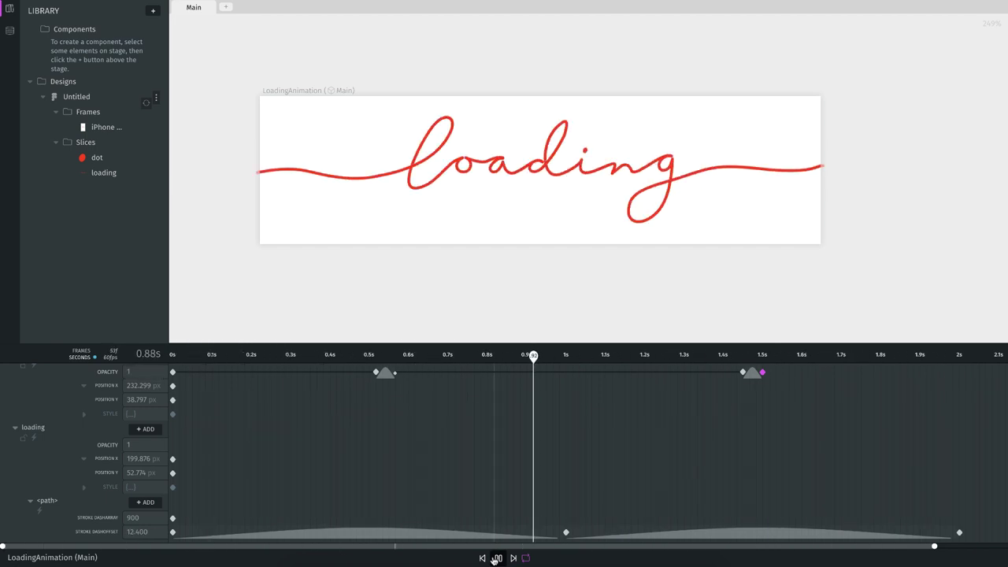
left_click(495, 558)
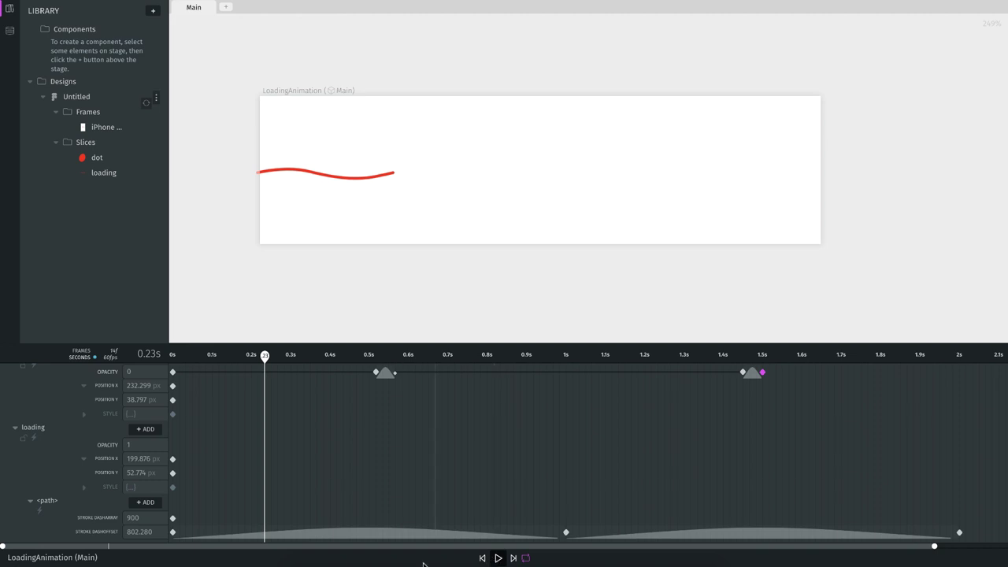
- Try a steeper custom Bezier curve on the loading path's Stroke Dashoffset tween between 0 and 1 s, and preview the animation
right_click(373, 536)
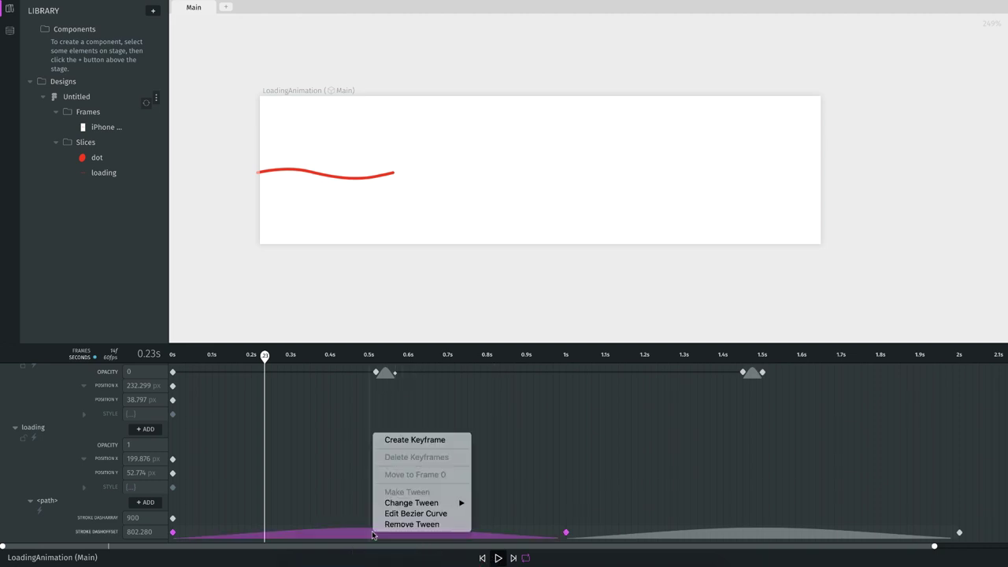
mouse_move(444, 505)
mouse_move(520, 535)
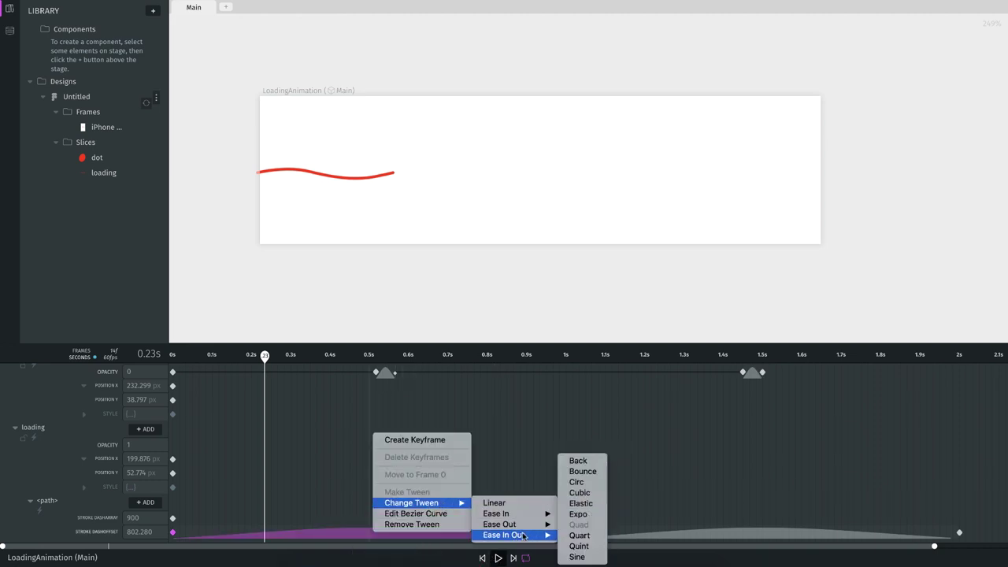
left_click(447, 513)
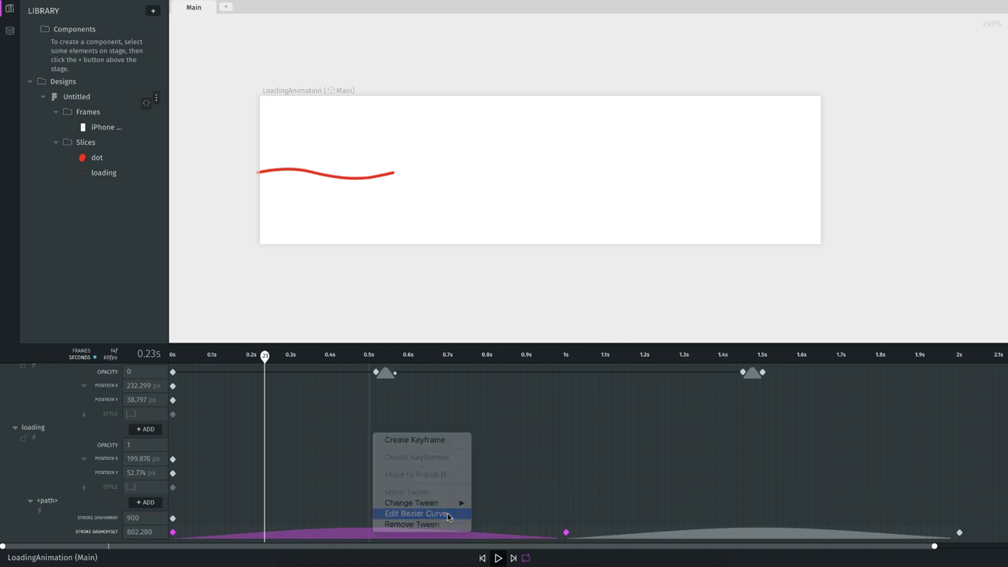
left_click_drag(438, 555, 495, 556)
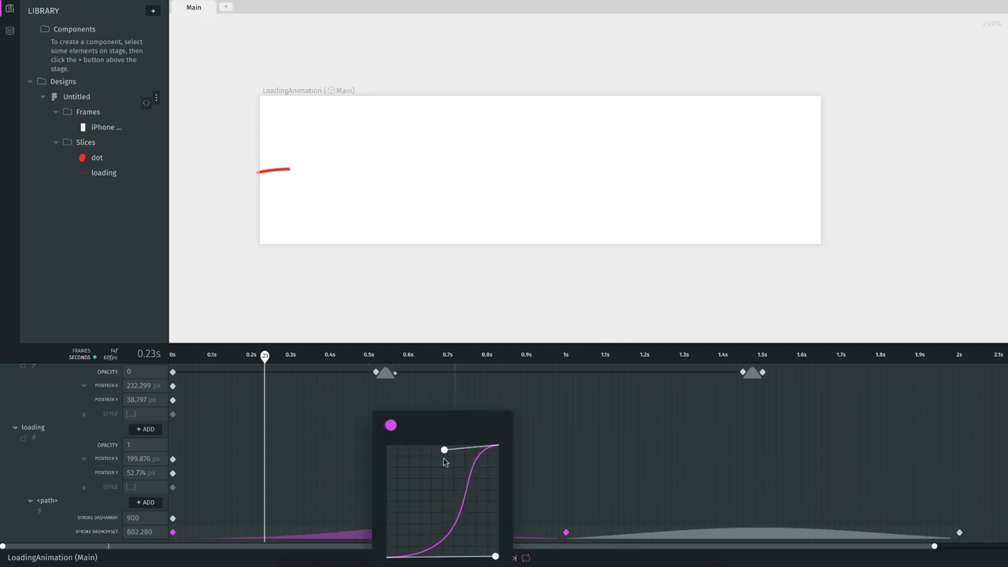
left_click_drag(444, 450, 386, 446)
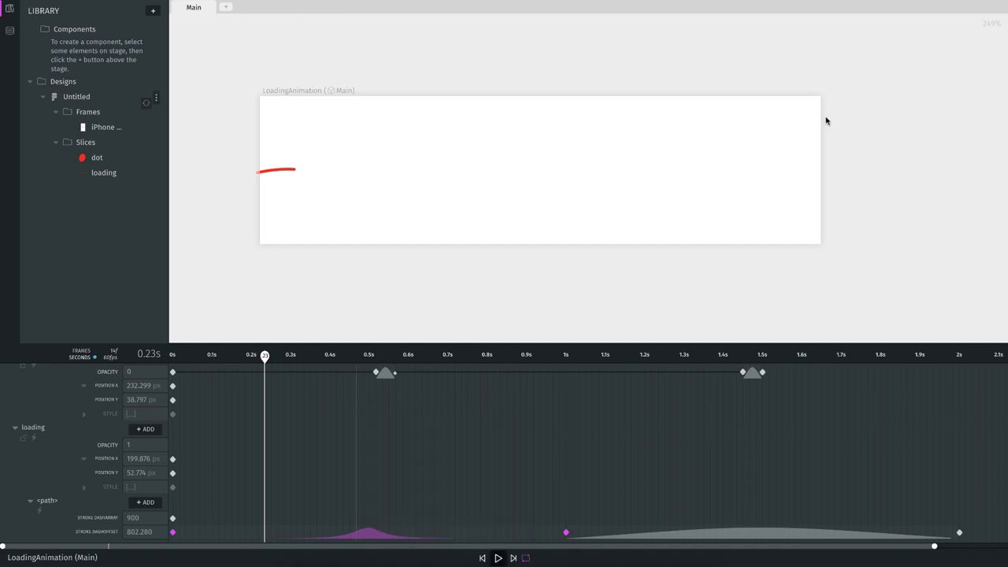
left_click(496, 558)
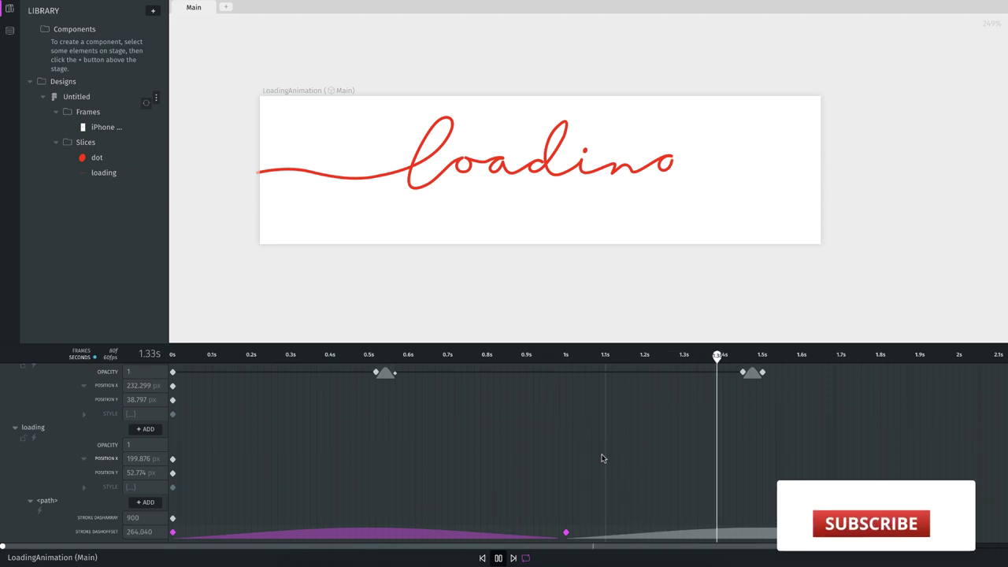
left_click(499, 558)
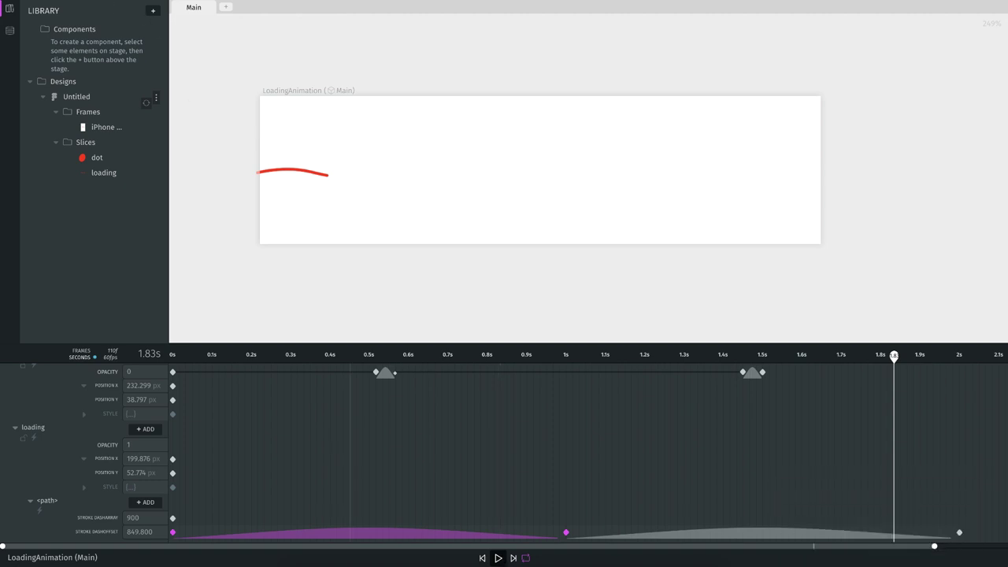
- Export the animation in Lottie format to the Desktop as LoadingAnimation.json
left_click(78, 0)
mouse_move(81, 43)
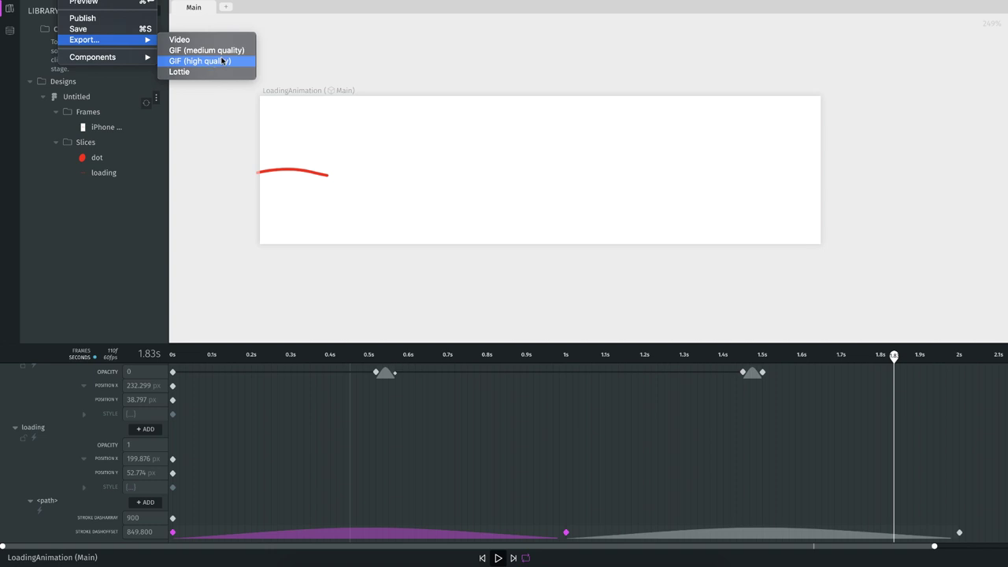
left_click(183, 74)
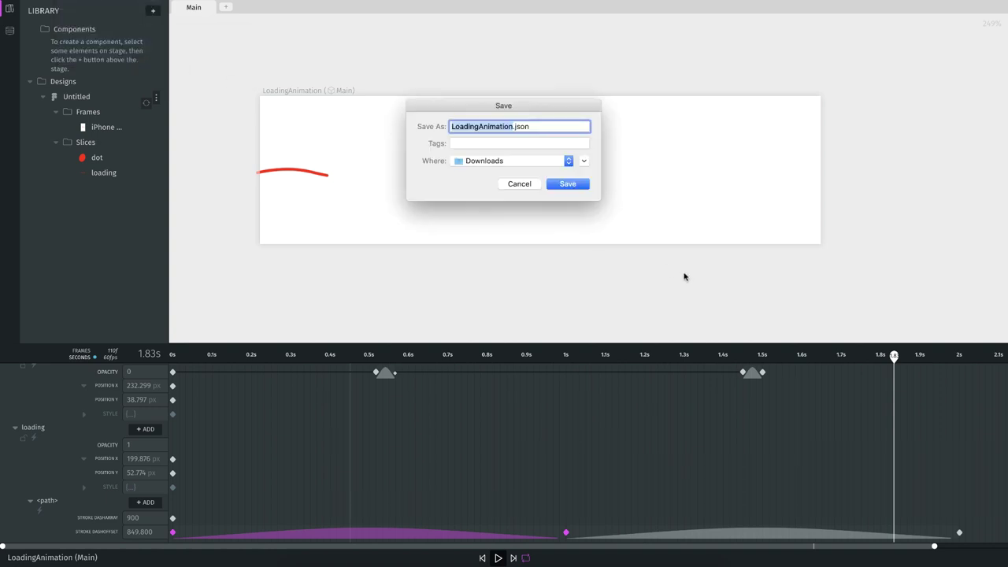
left_click(568, 163)
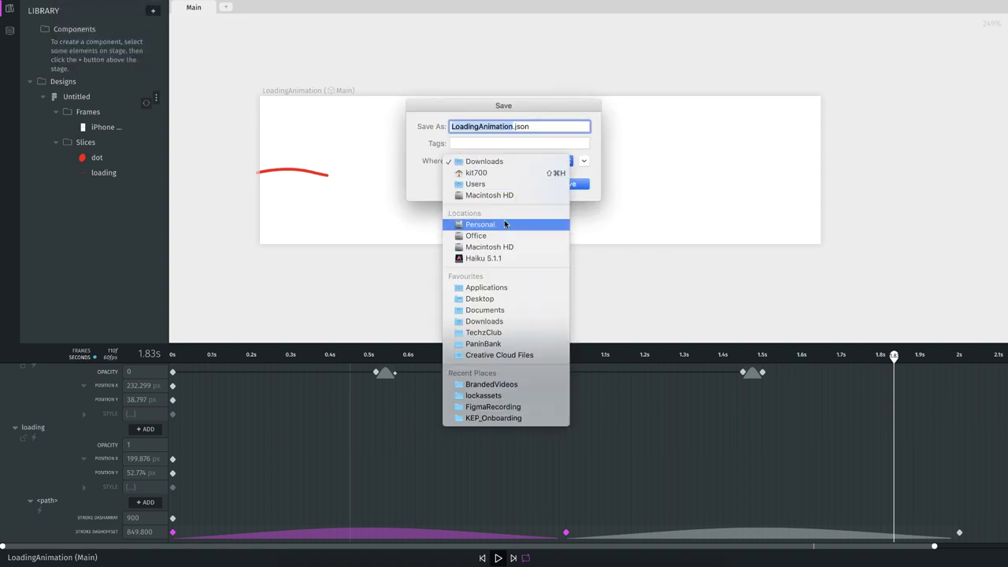
left_click(498, 300)
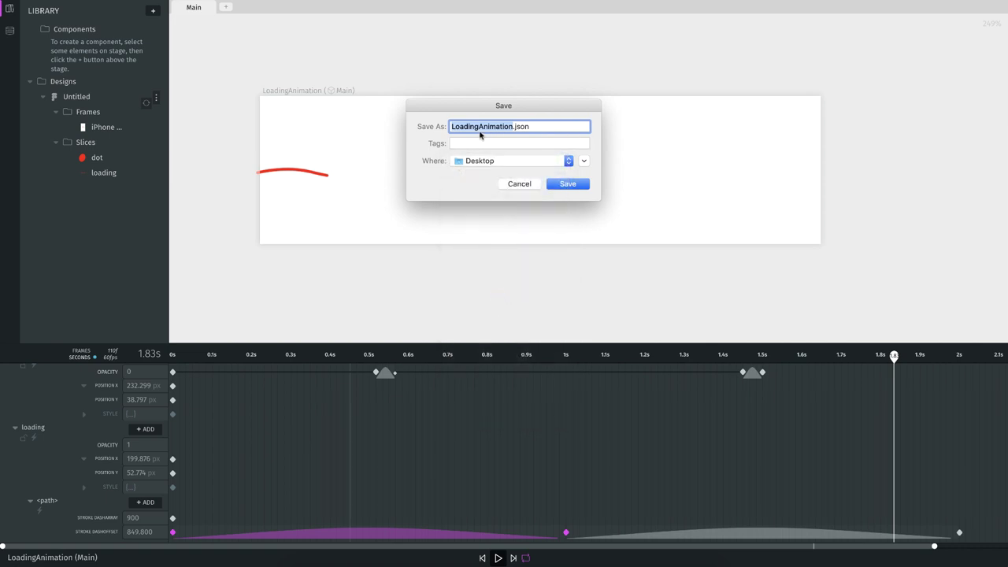
left_click(568, 184)
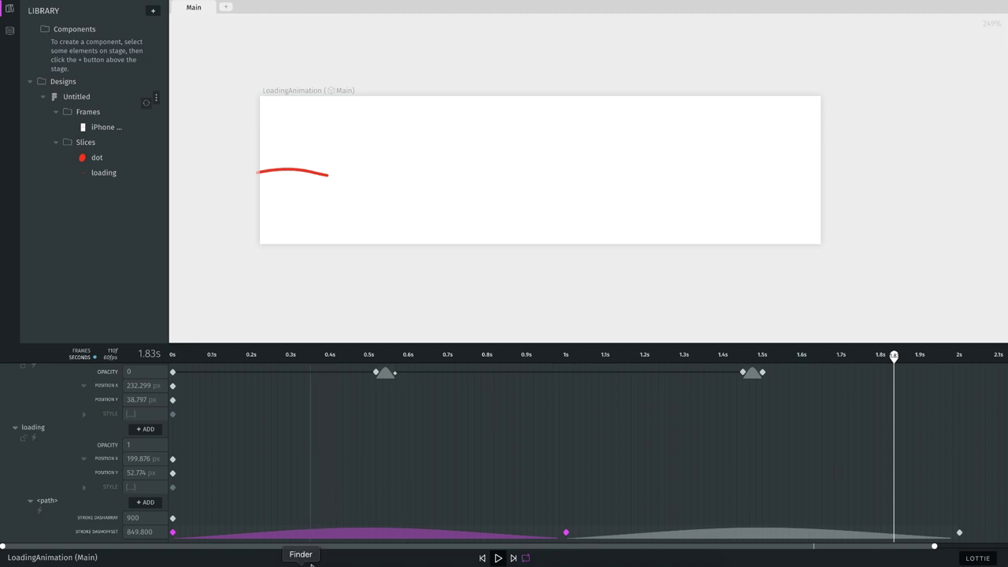
- Switch to Finder and examine the contents of the exported LoadingAnimation.json on the Desktop
left_click(299, 556)
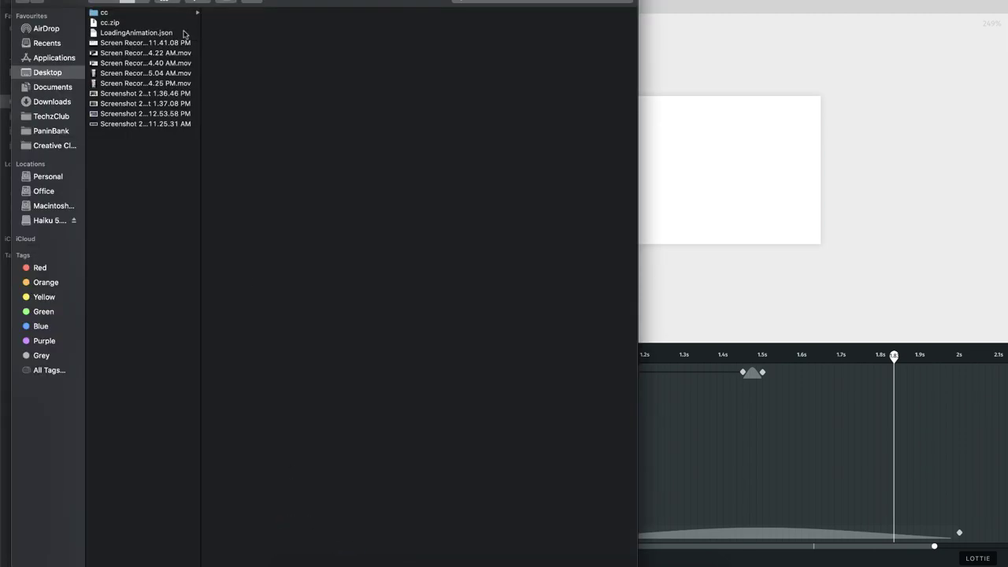
left_click(118, 33)
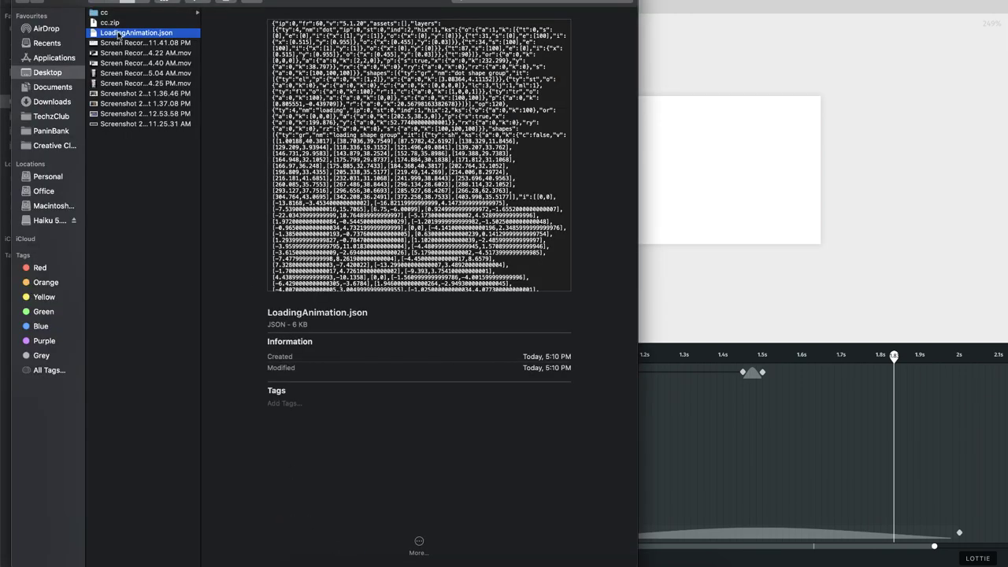
scroll(438, 147, "down", 10)
scroll(437, 148, "up", 10)
- Switch to LottieFiles in the browser, upload LoadingAnimation.json from the Desktop to its preview page, and open the handoff details
left_click(383, 556)
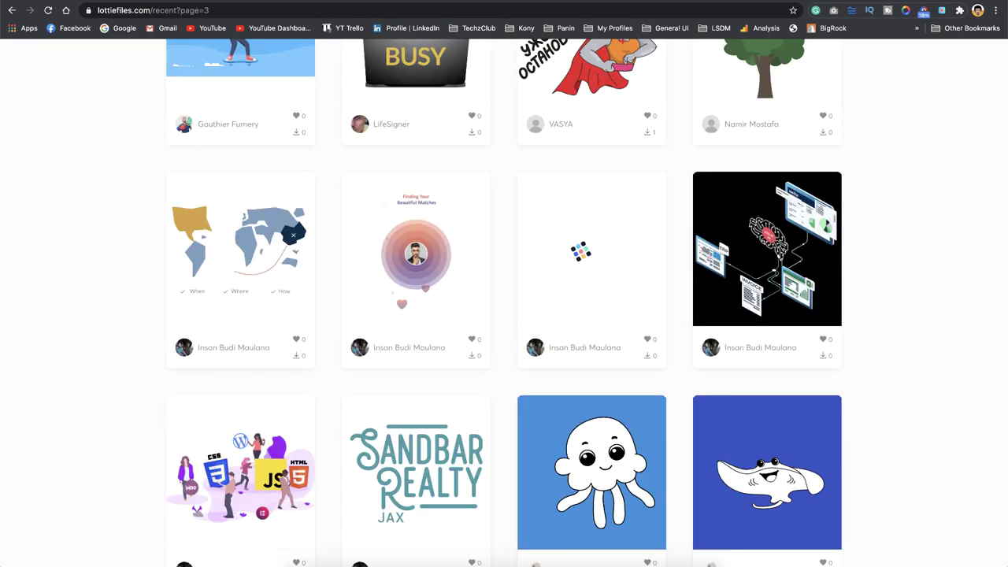
scroll(685, 198, "up", 3)
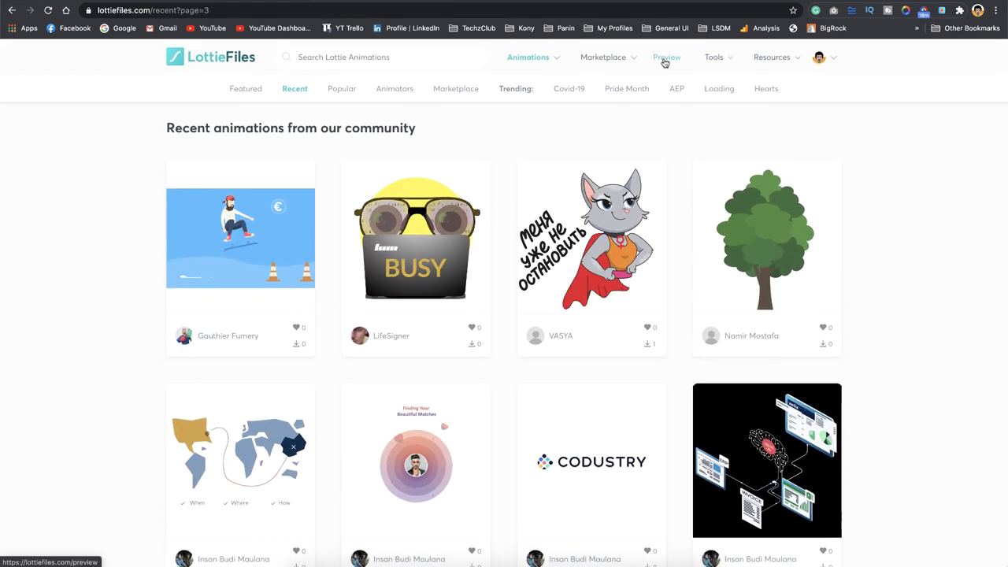
left_click(666, 60)
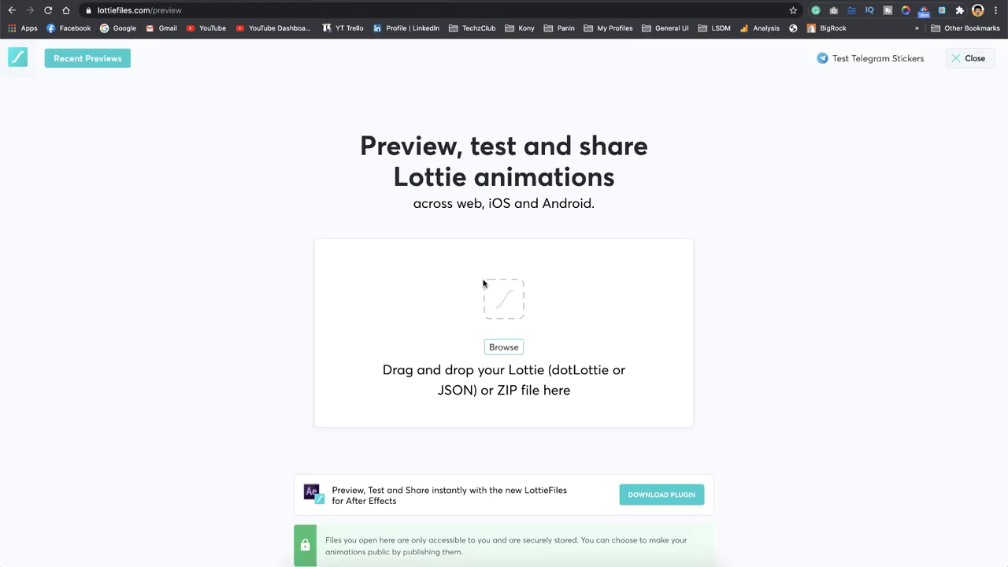
left_click(485, 284)
left_click_drag(133, 35, 618, 323)
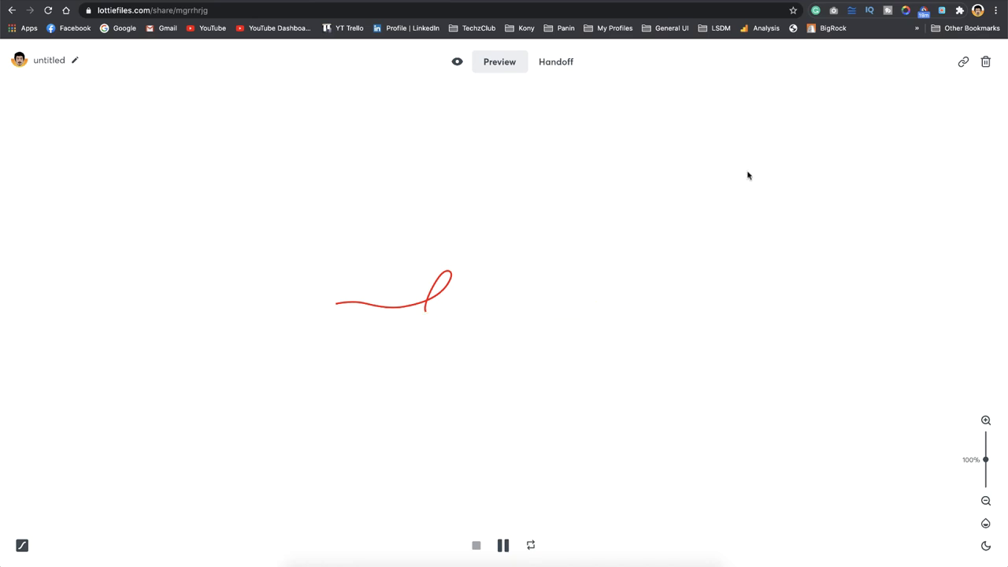
left_click(564, 70)
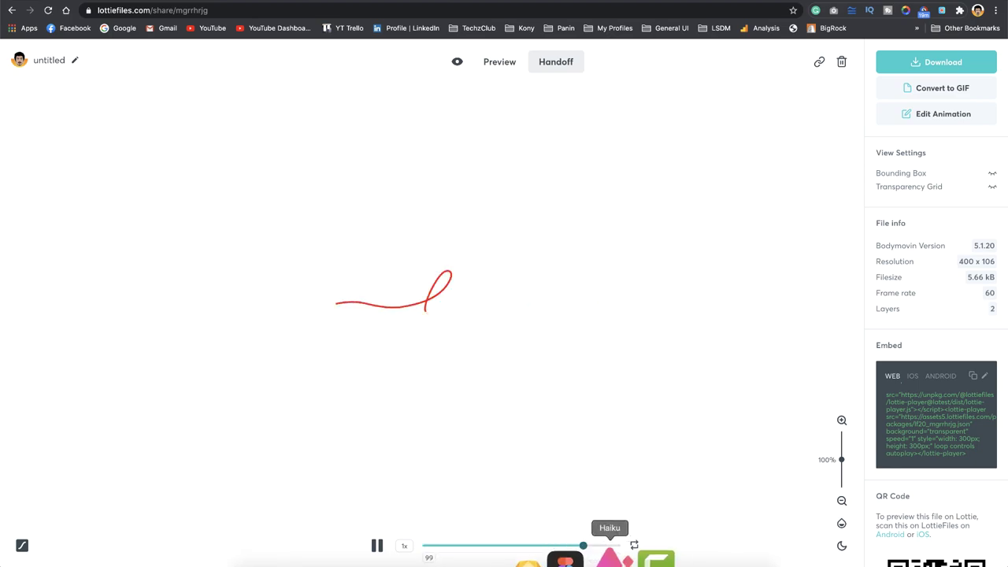
- Switch back to Haiku, export the animation as a high-quality GIF named LoadingAnimation.gif to the Desktop, and bring up the Desktop folder in Finder
left_click(607, 554)
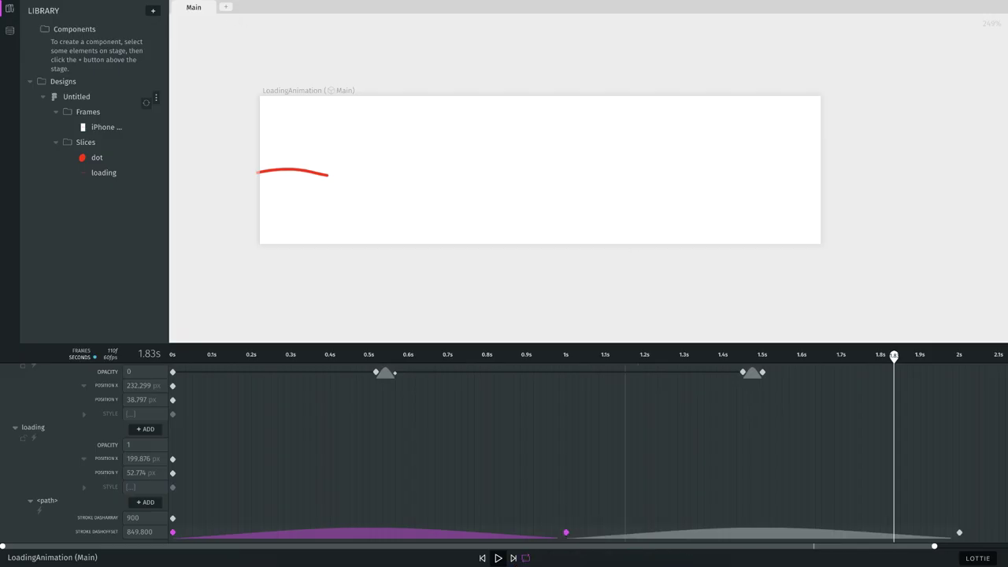
left_click(79, 0)
mouse_move(86, 40)
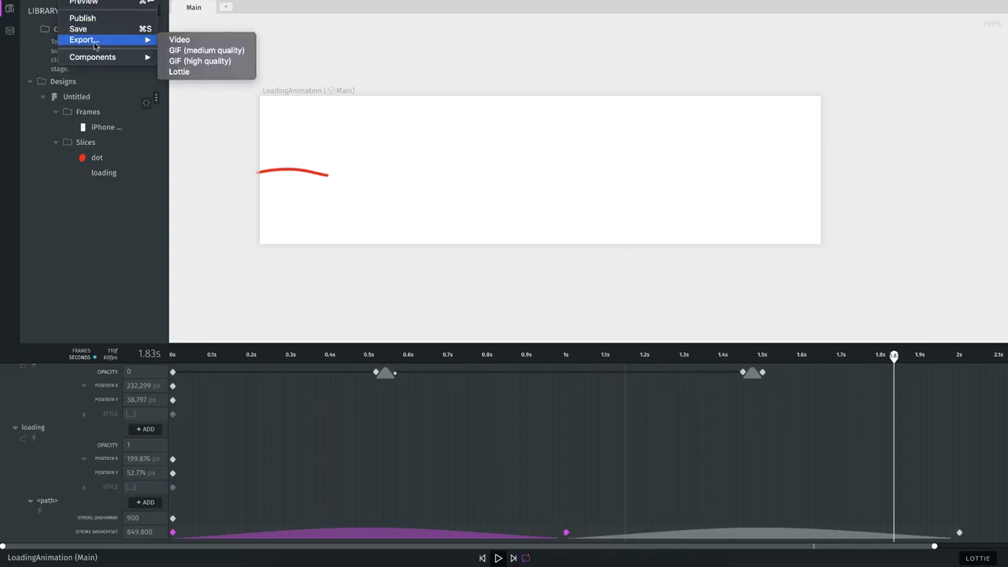
left_click(199, 61)
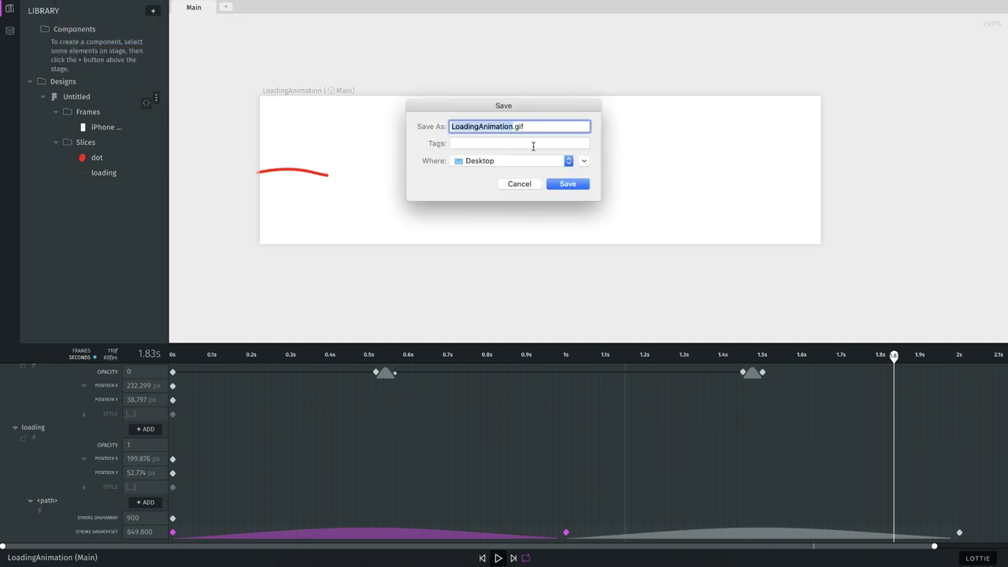
left_click(567, 183)
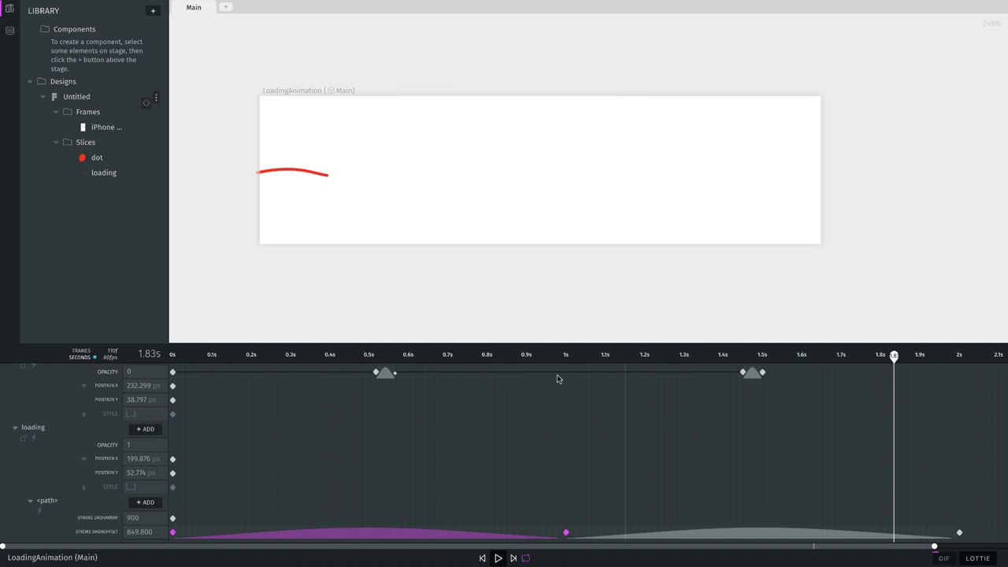
left_click(300, 558)
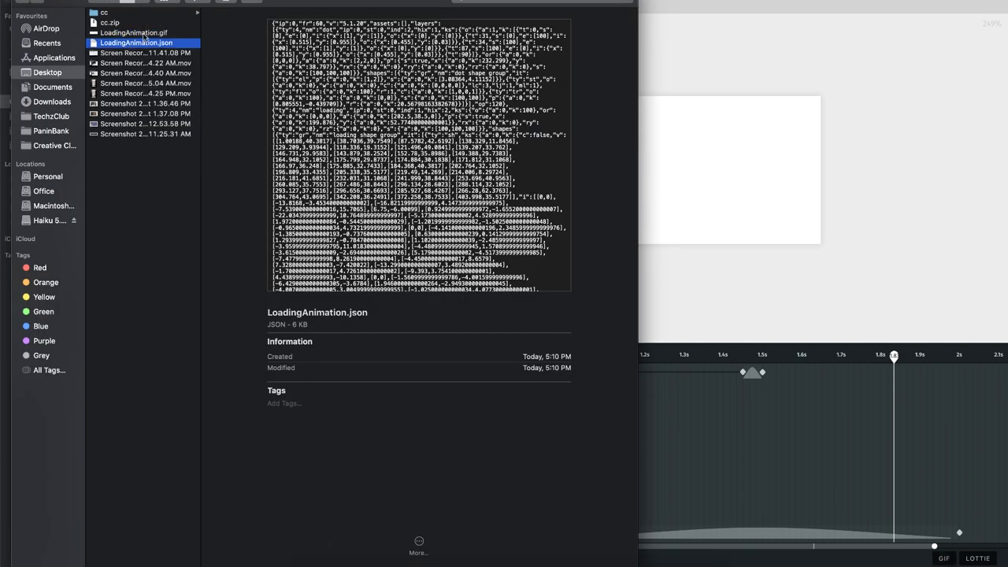
- Preview LoadingAnimation.gif from the Desktop folder
left_click(144, 33)
key("space")
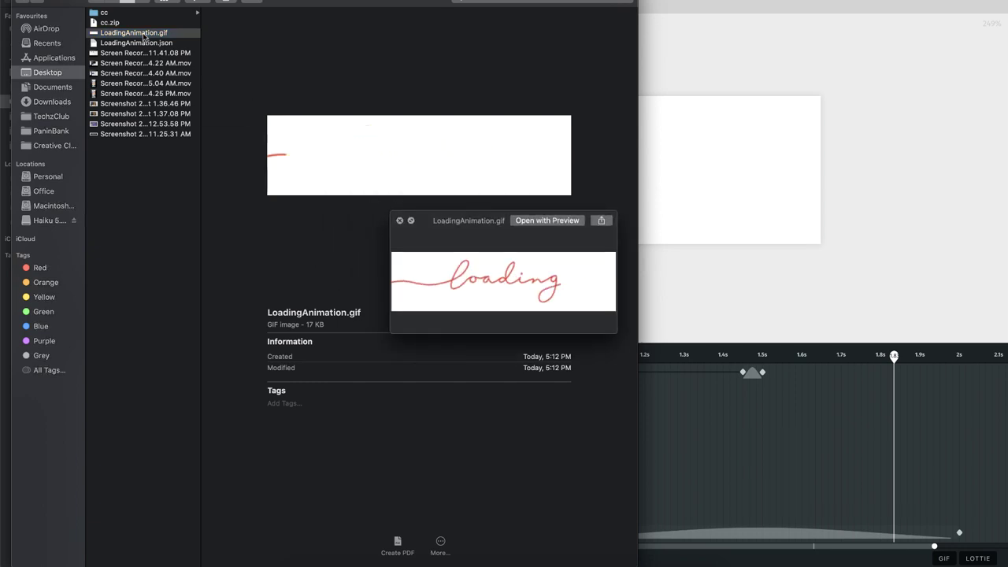
key("space")
- Switch to Figma and examine the Register, Login and Discover frames in the Prototyping in Figma file
mouse_move(558, 560)
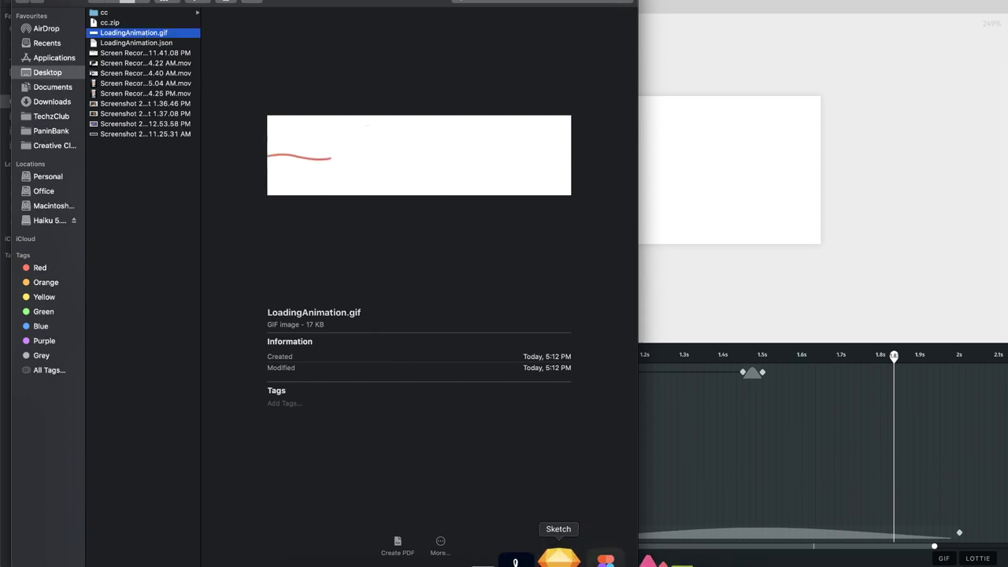
left_click(604, 559)
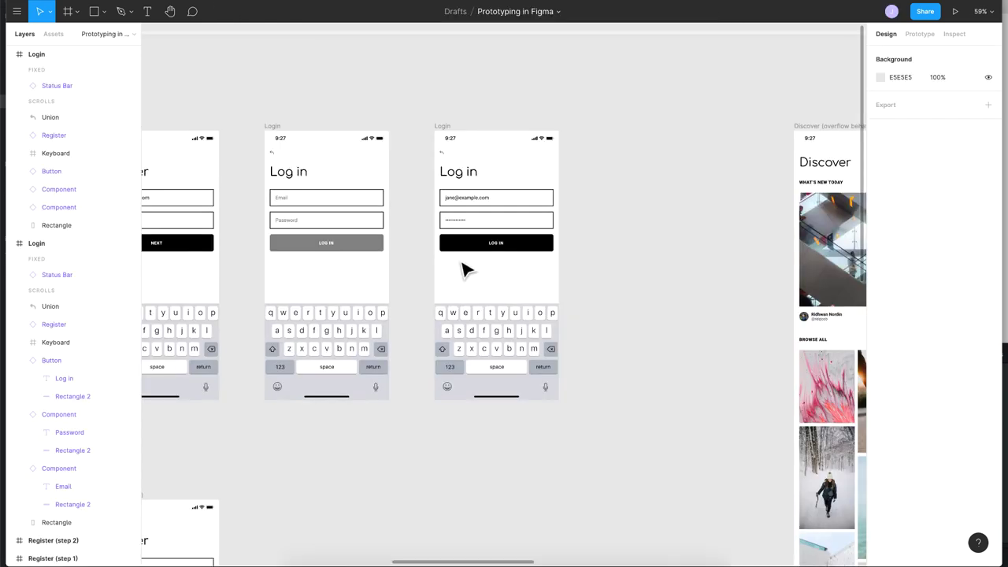
scroll(461, 264, "down", 3)
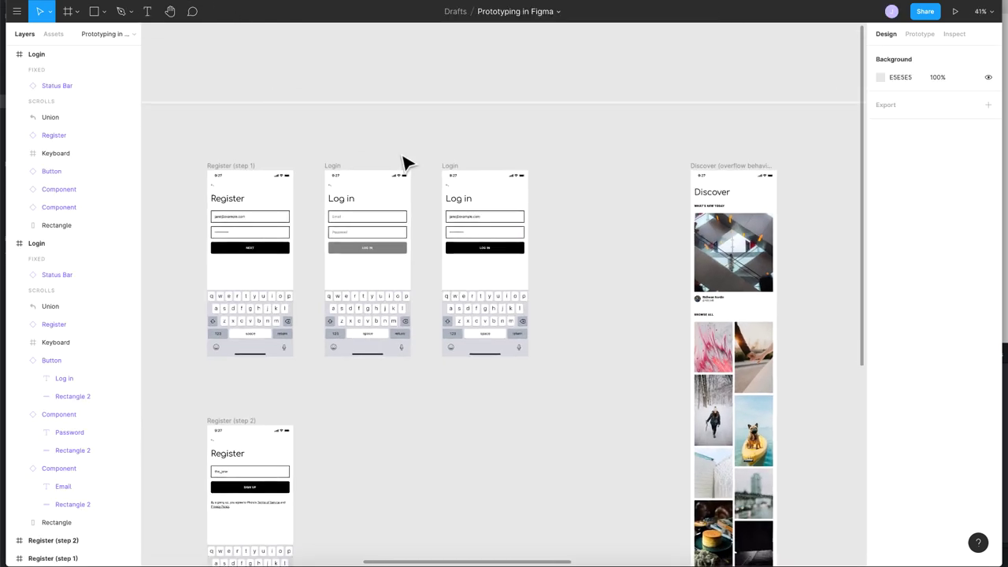
scroll(473, 356, "up", 3)
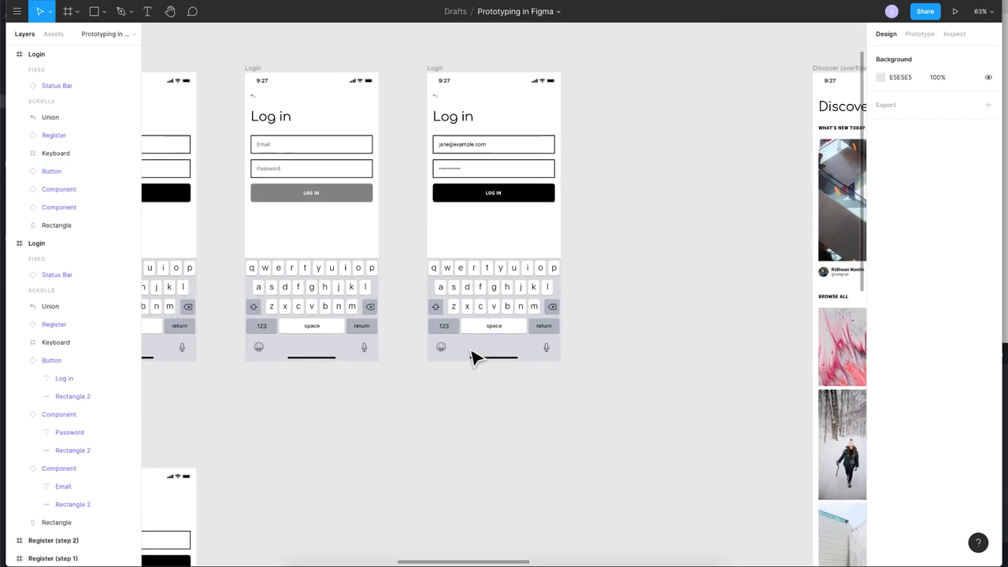
scroll(622, 265, "right", 1)
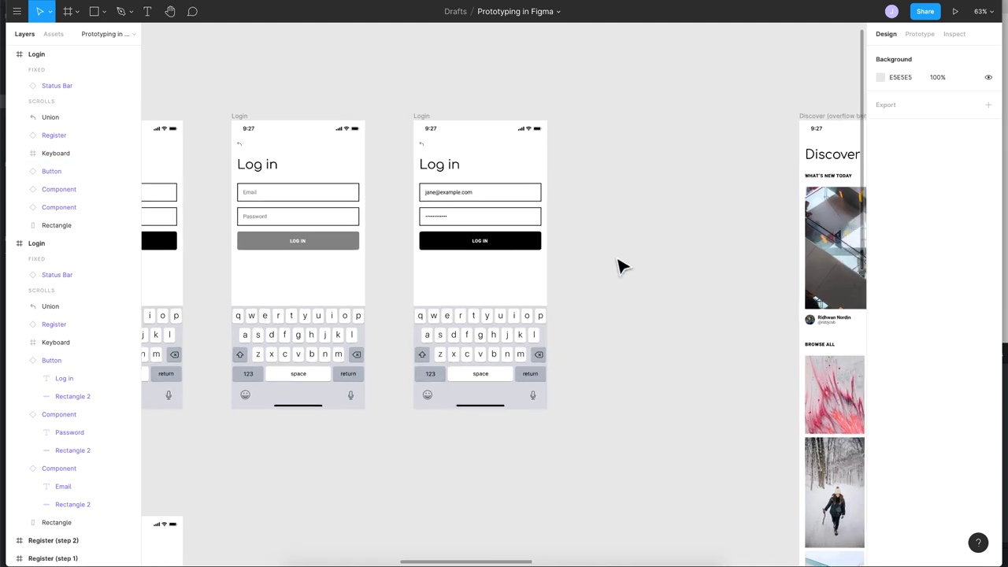
scroll(434, 273, "left", 2)
scroll(433, 272, "down", 3)
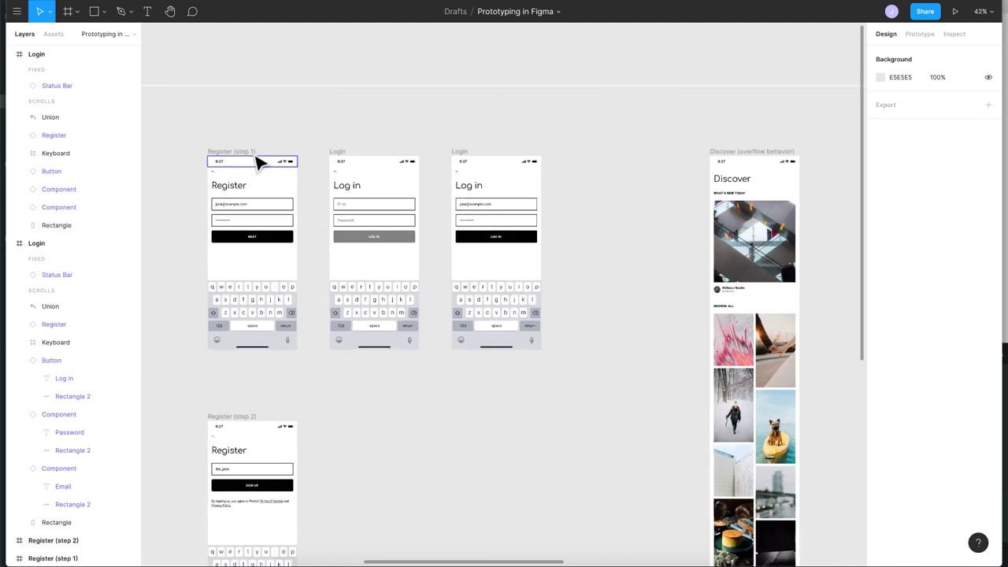
scroll(218, 146, "up", 3)
scroll(418, 196, "right", 4)
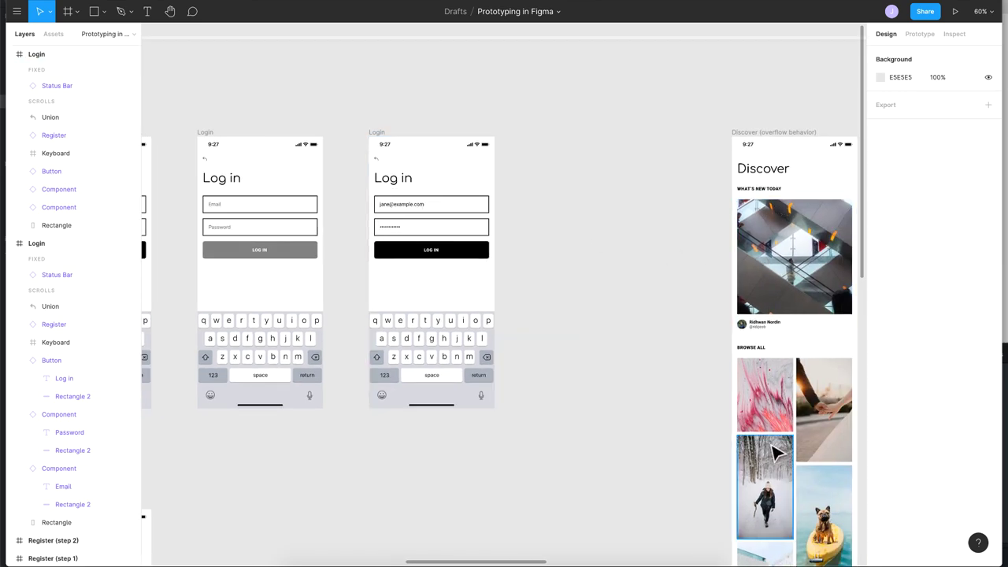
- Duplicate the filled-in Login frame into the gap before the Discover frame and delete all of the copy's contents
left_click(378, 135)
left_click_drag(381, 135, 675, 381)
left_click(593, 118)
key("Delete")
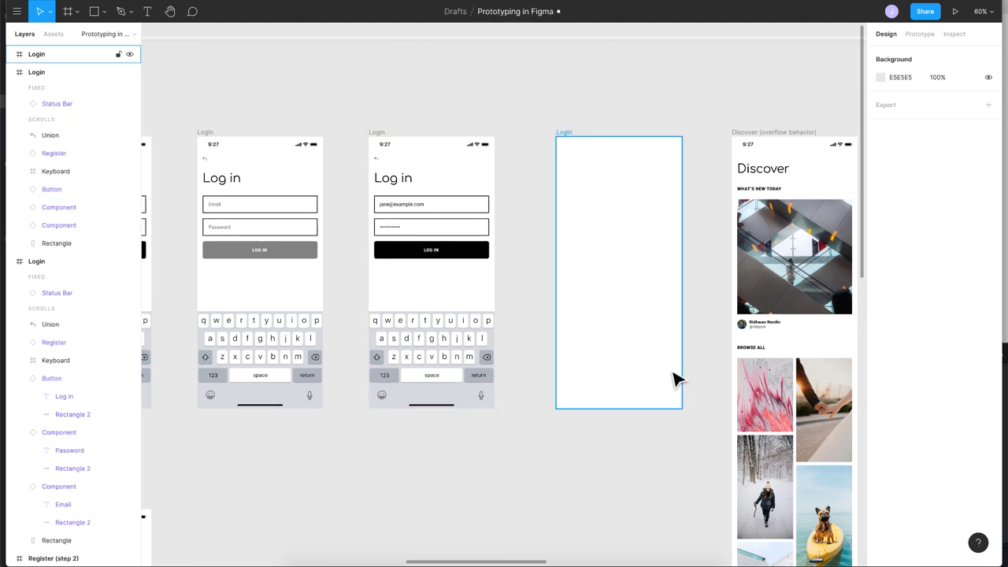
- Bring LoadingAnimation.gif from the Desktop in Finder into the blank Login frame and place it at X 0, Y 356
left_click(625, 308)
left_click(304, 557)
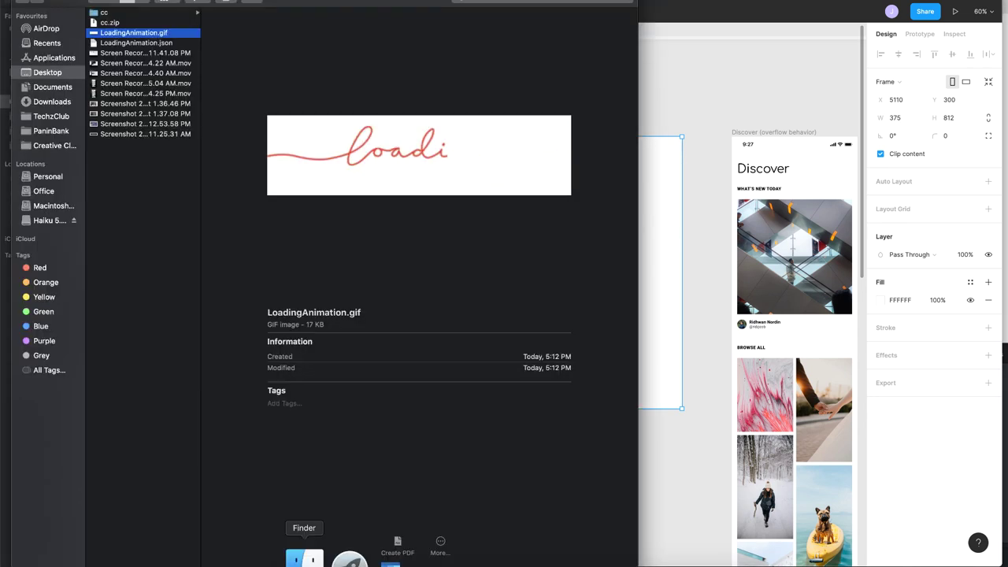
left_click_drag(144, 35, 627, 276)
left_click_drag(691, 286, 640, 276)
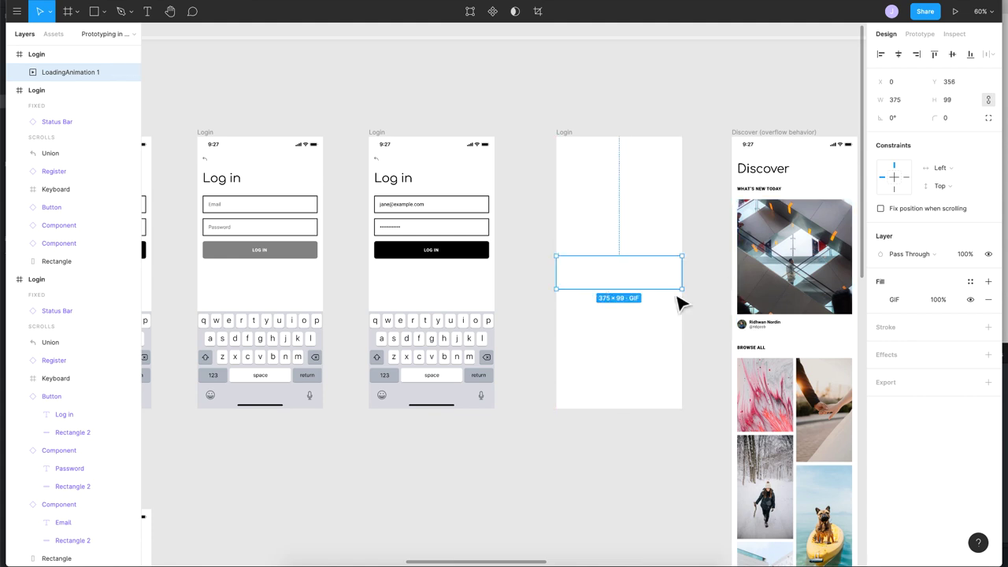
- Set the GIF fill's displayed frame to the midpoint, where the complete "loading" word is drawn
left_click(895, 302)
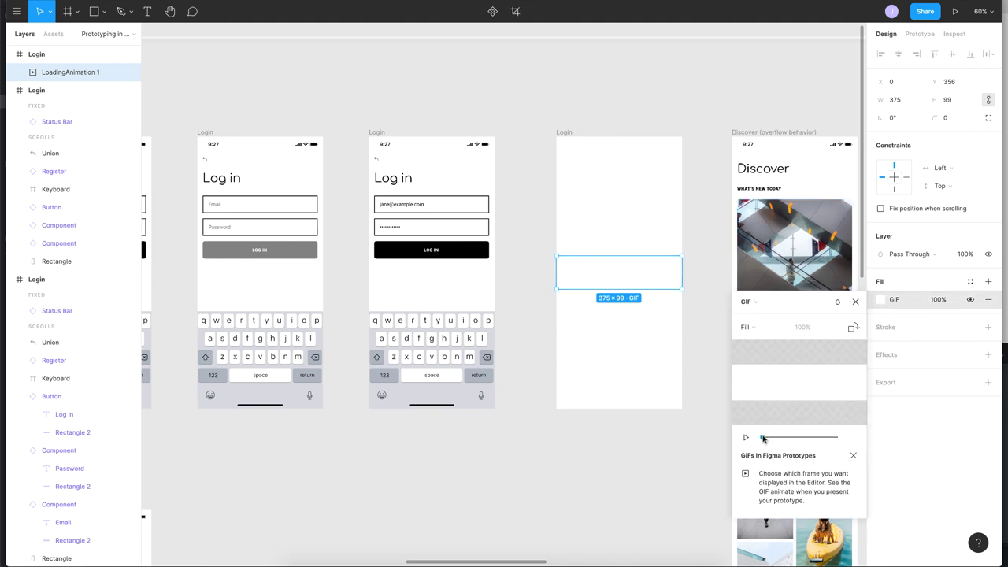
left_click_drag(763, 439, 790, 438)
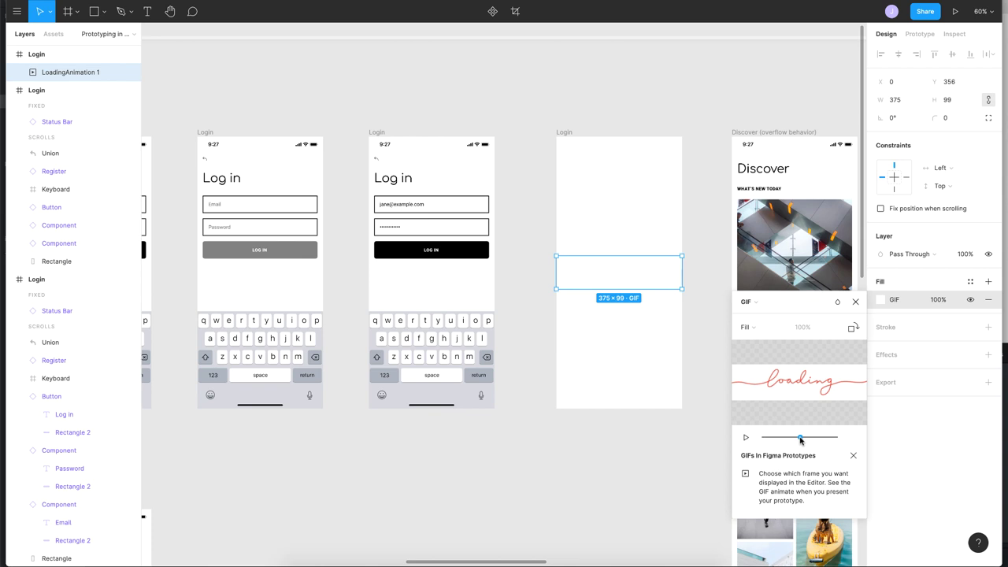
left_click(708, 370)
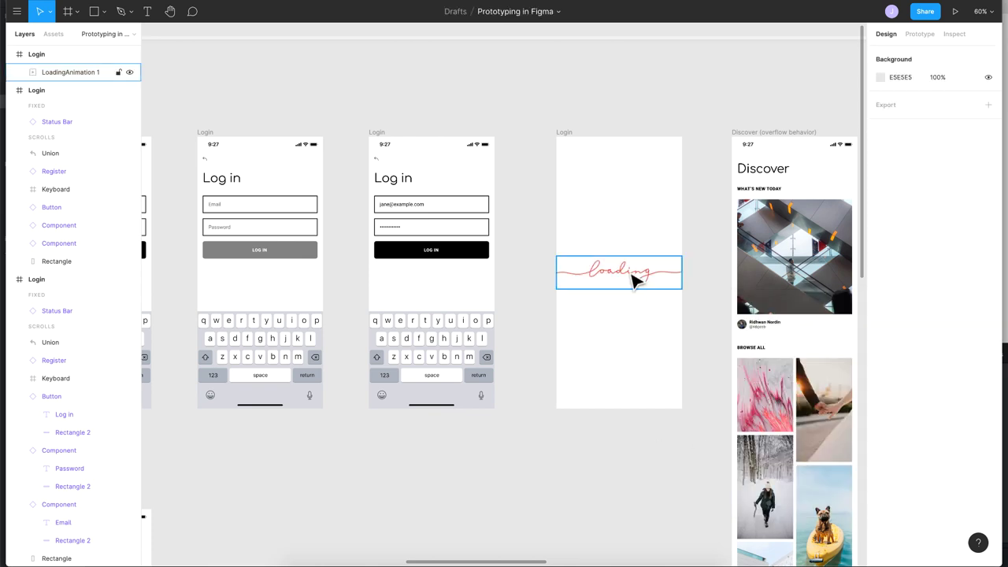
left_click(636, 279)
left_click(706, 248)
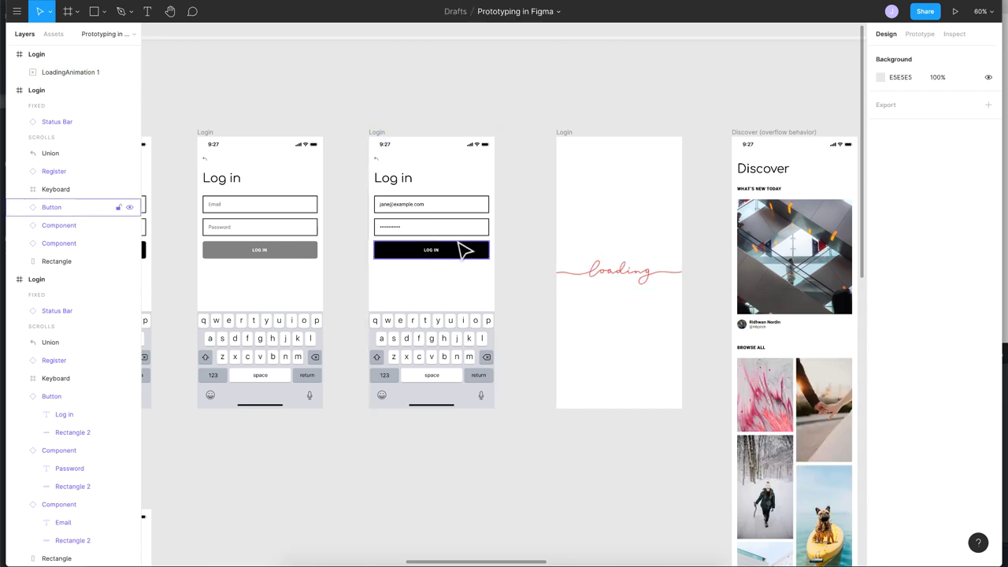
- Link the filled-in Login frame's LOG IN button to the loading frame with an On Tap, Navigate To interaction using a Dissolve animation
left_click(459, 249)
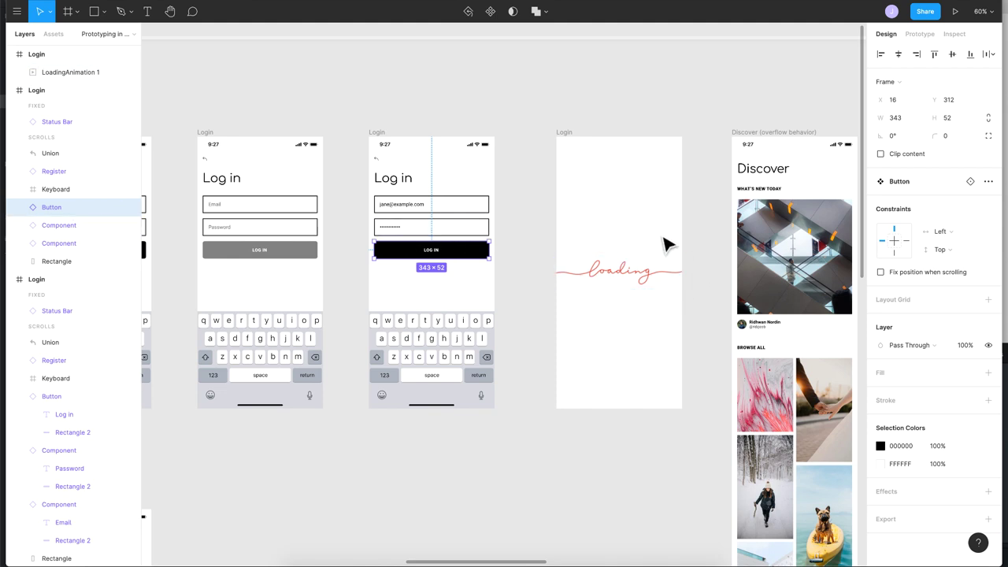
scroll(685, 335, "right", 2)
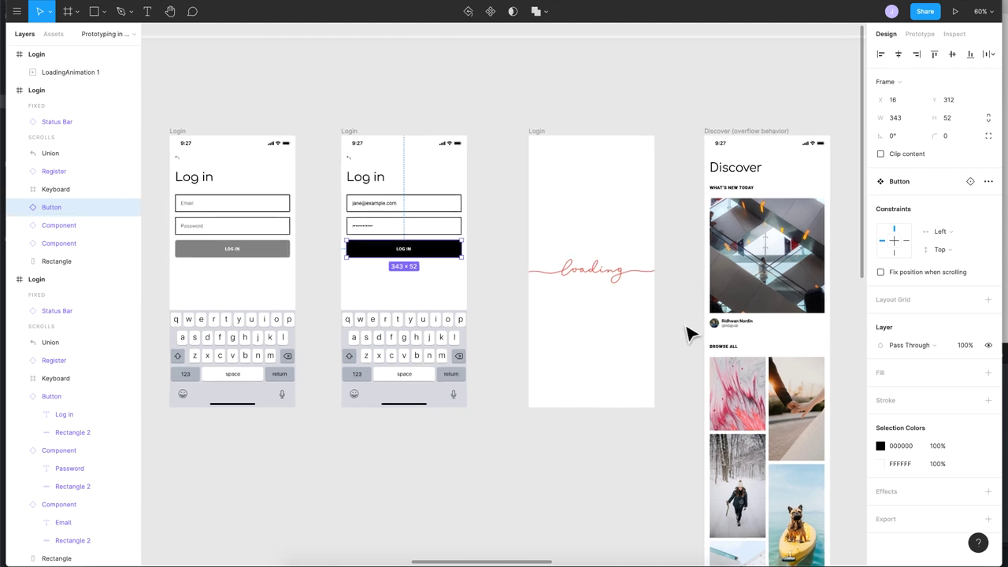
left_click(919, 34)
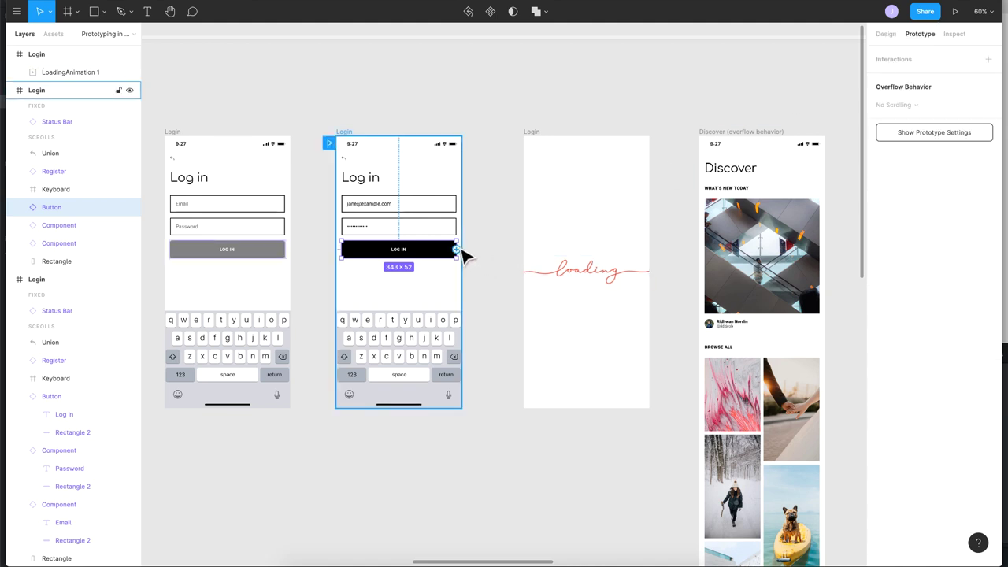
left_click_drag(457, 251, 618, 281)
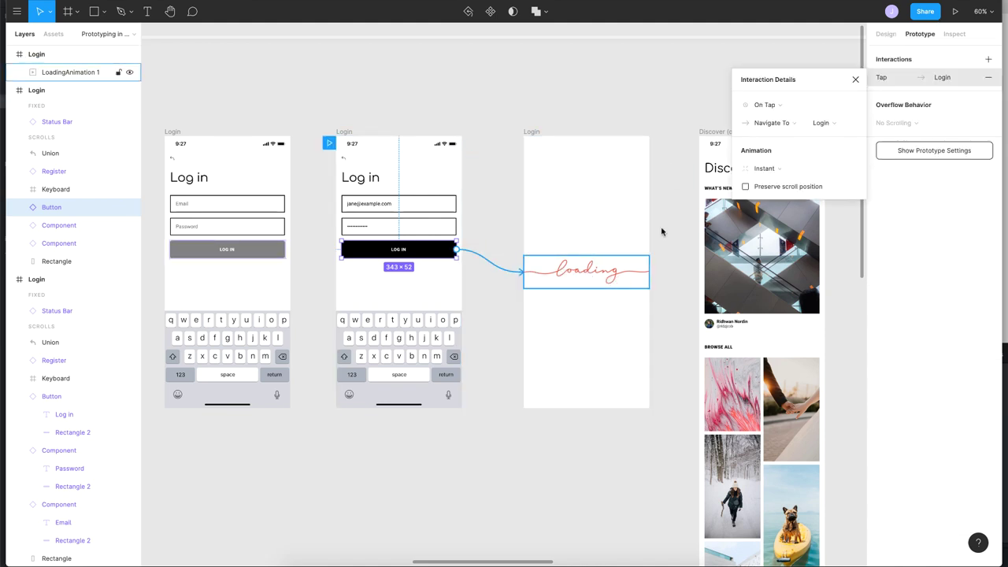
left_click(795, 125)
left_click(817, 82)
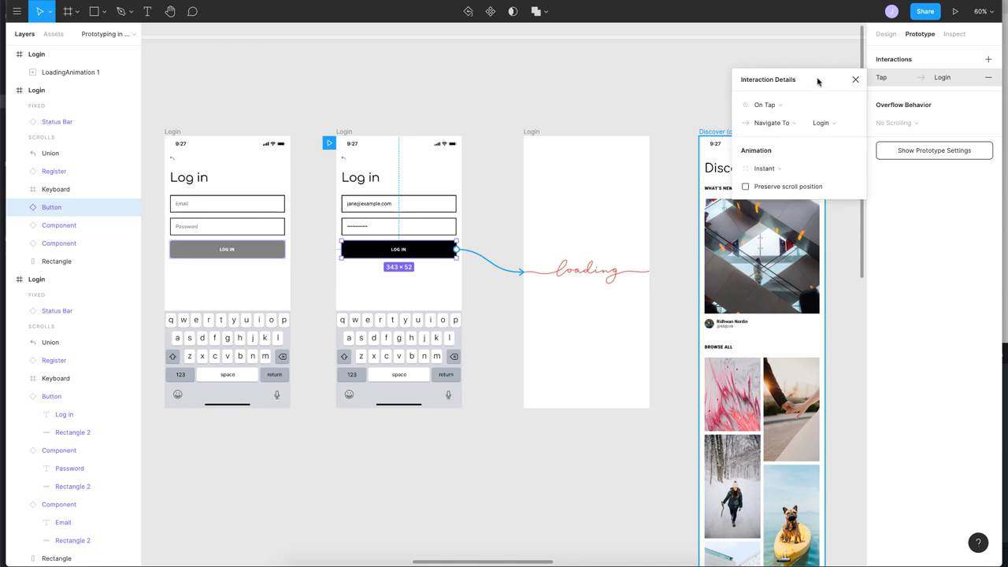
left_click(772, 170)
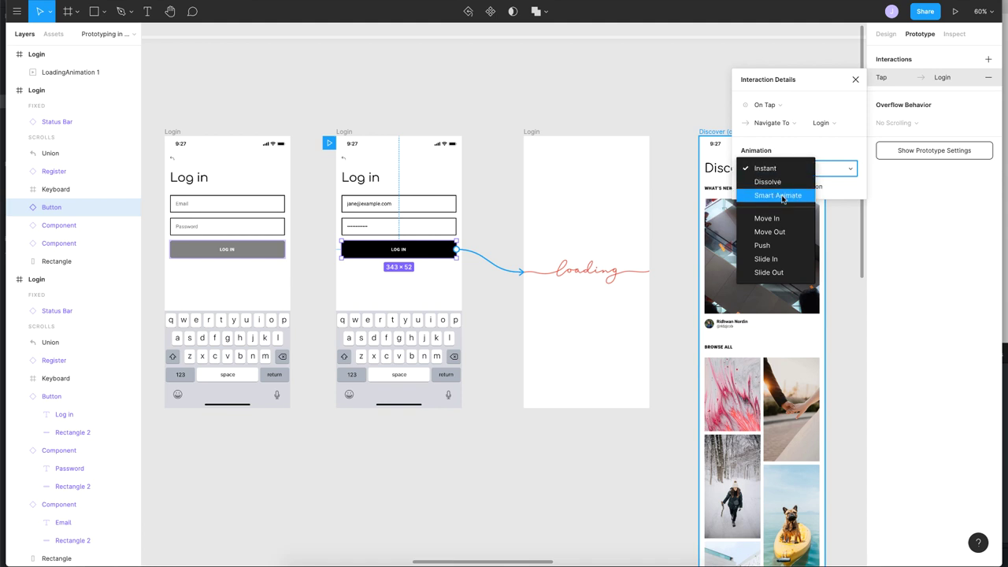
left_click(785, 184)
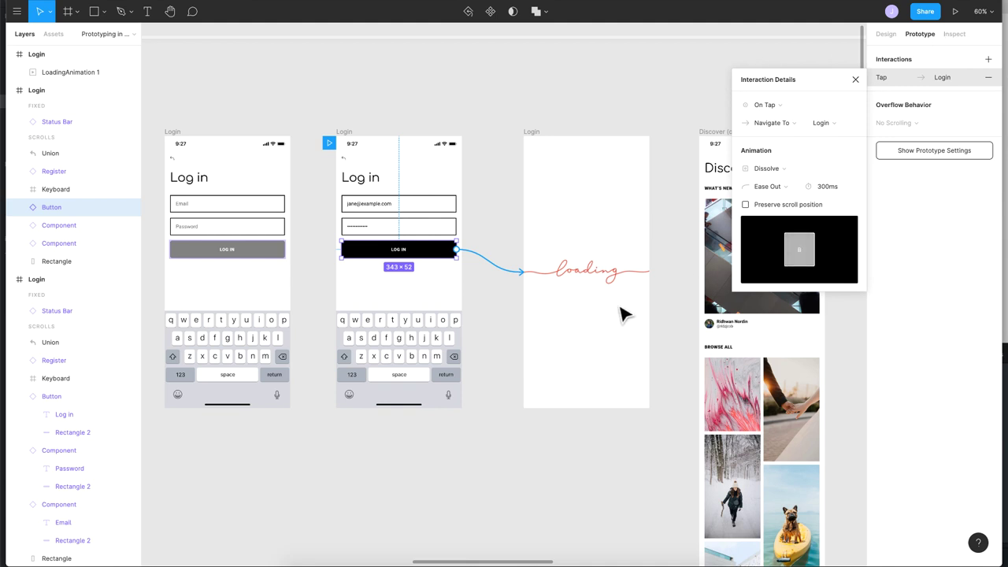
- Link the loading frame to the Discover frame with an After Delay trigger of 3000 ms
left_click(533, 133)
scroll(533, 140, "right", 5)
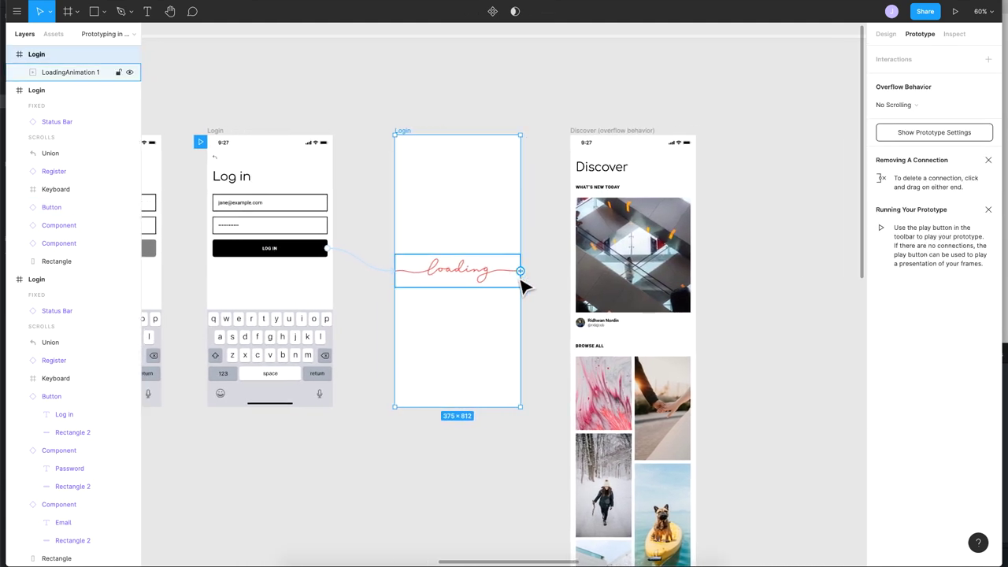
left_click_drag(520, 270, 646, 276)
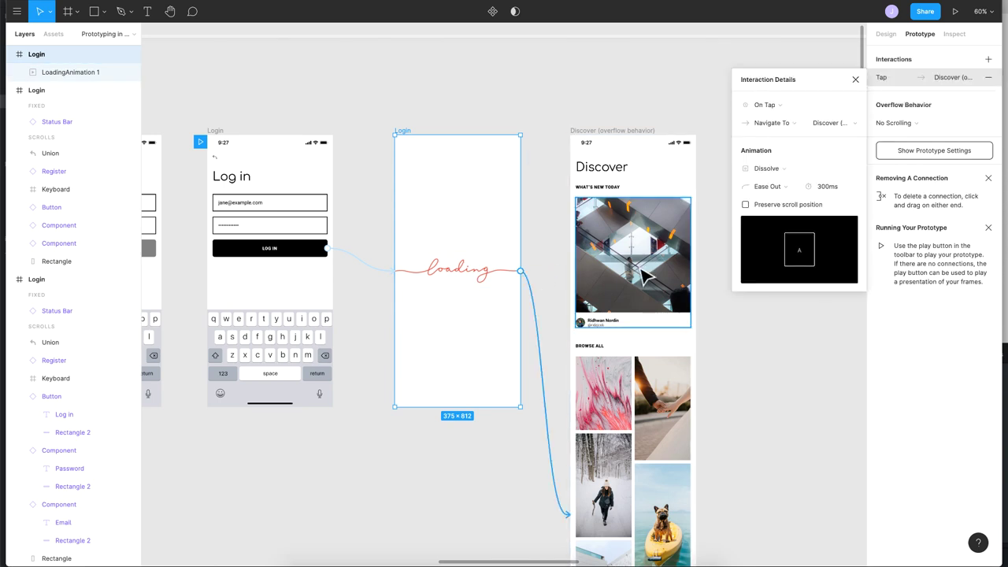
left_click(778, 110)
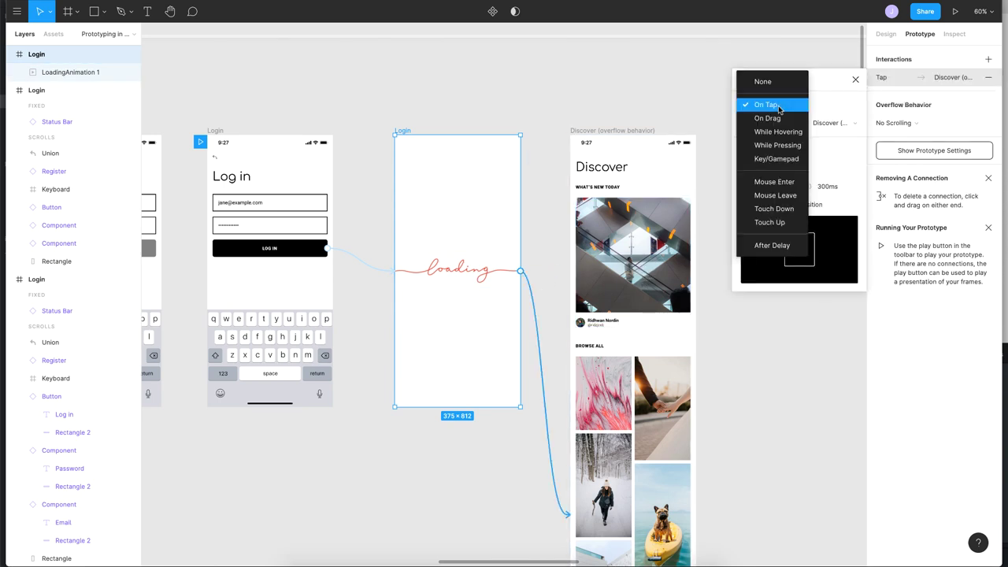
left_click(769, 246)
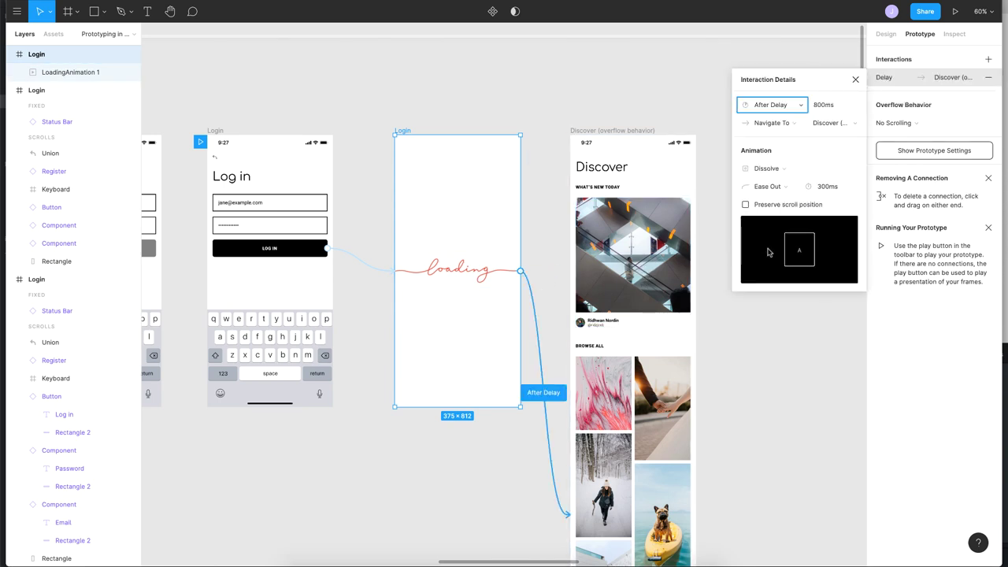
left_click(824, 104)
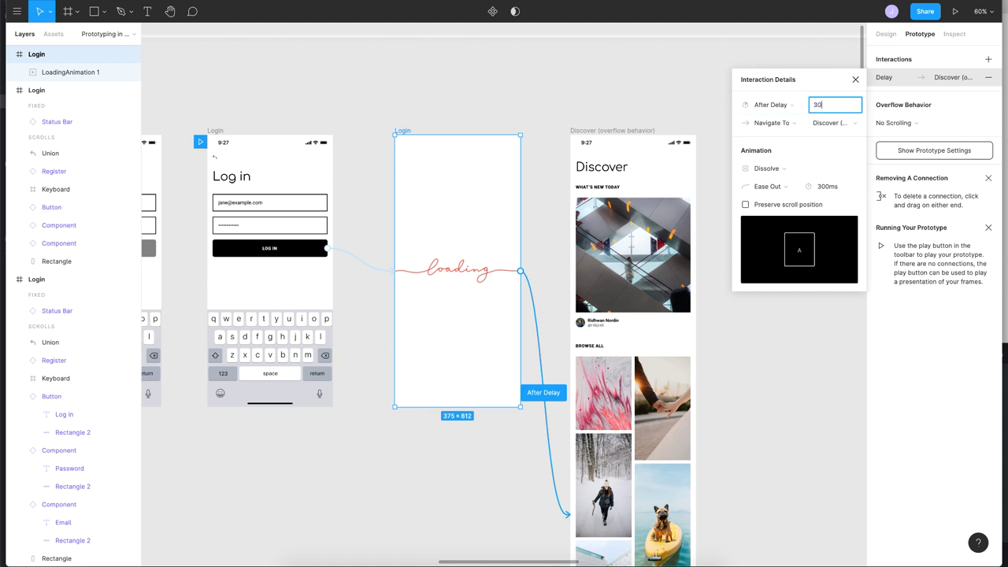
left_click(783, 173)
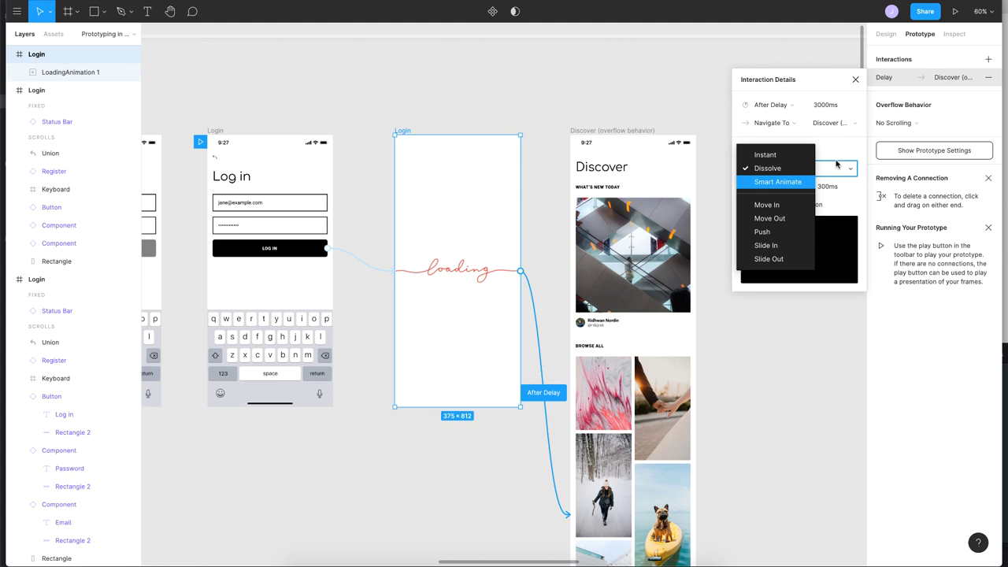
left_click(836, 163)
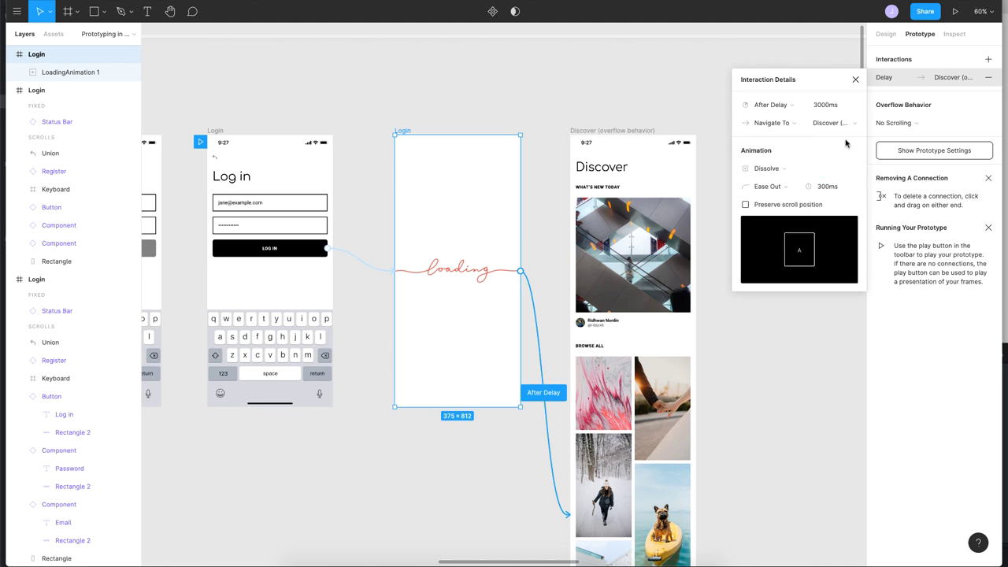
left_click(856, 80)
- Present the prototype from the filled-in Login frame, log in through the loading screen, and scroll the Discover screen down and back up
scroll(496, 260, "left", 2)
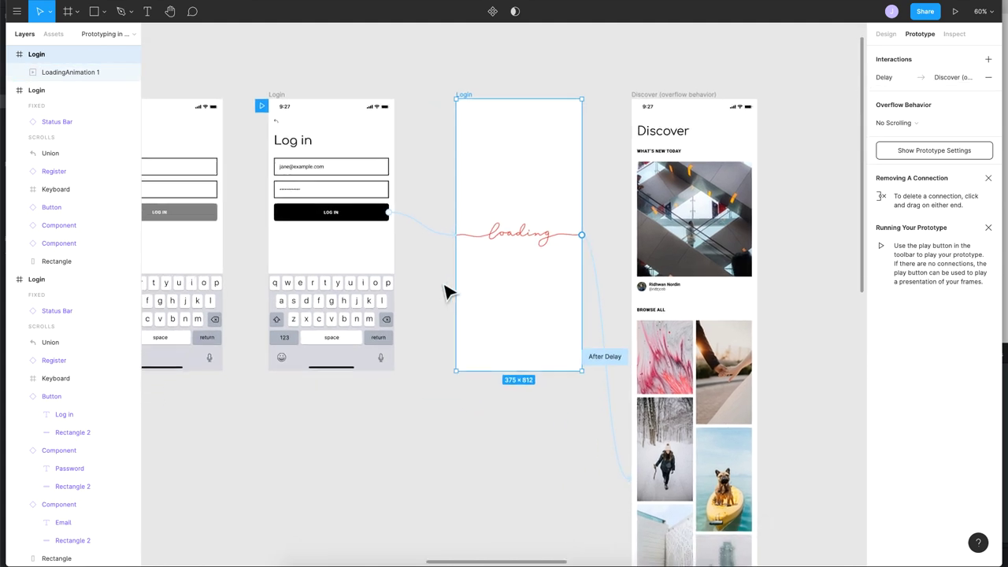
left_click(277, 96)
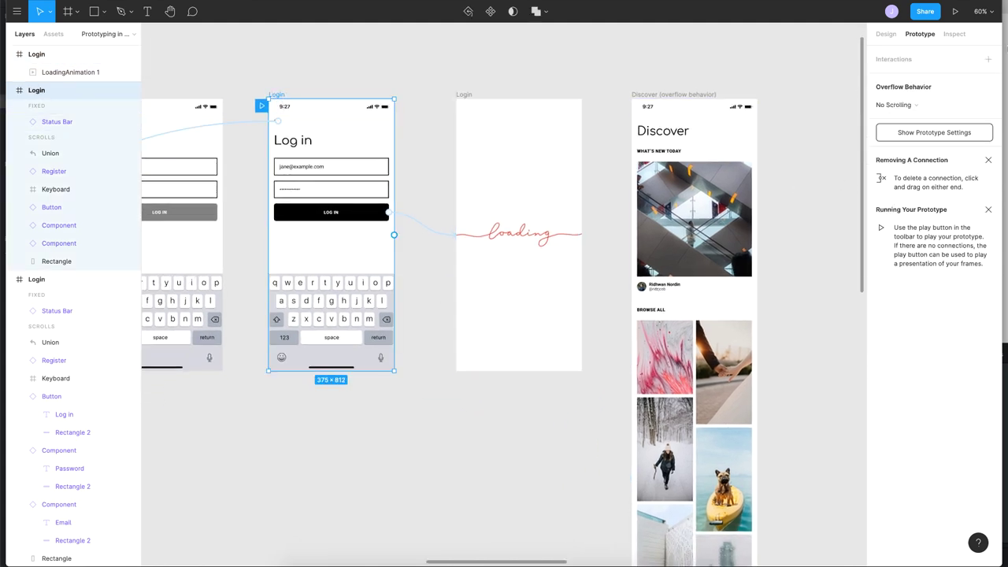
left_click(955, 12)
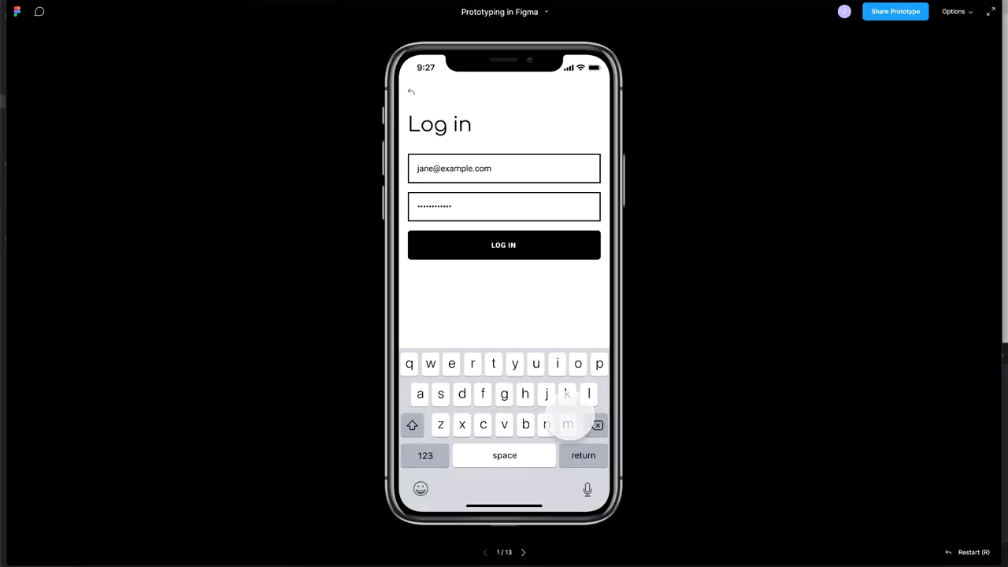
left_click(519, 255)
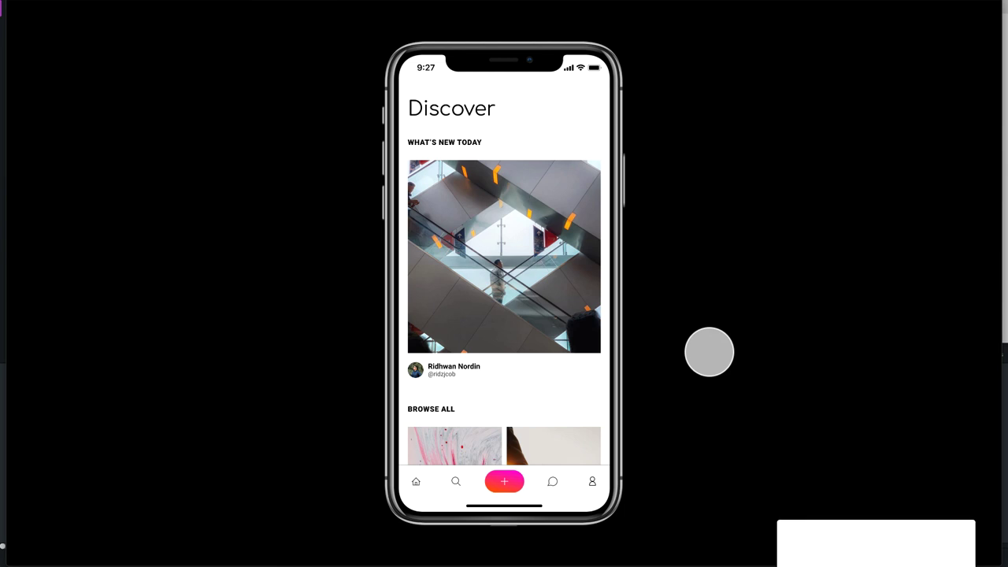
scroll(567, 369, "down", 5)
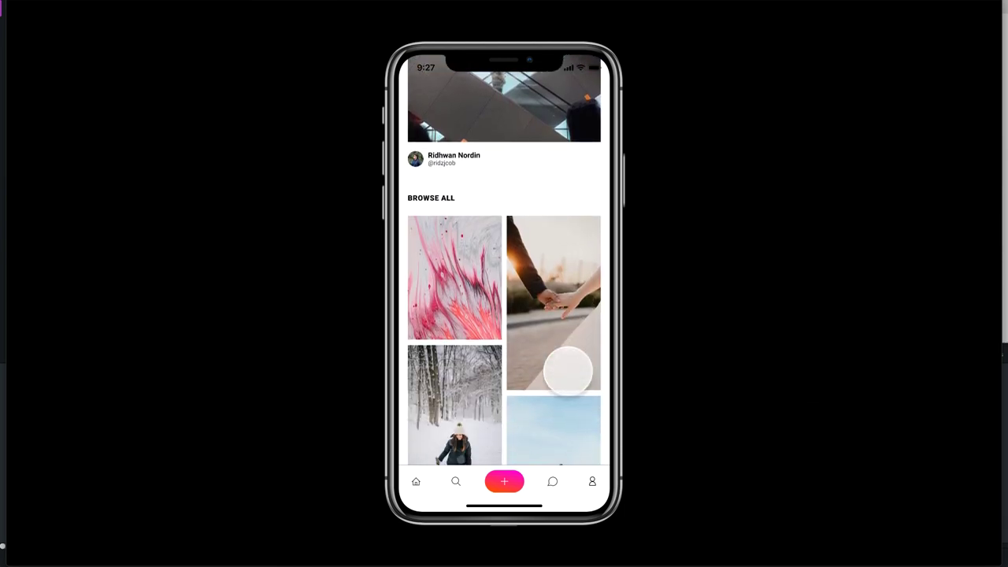
scroll(567, 368, "up", 5)
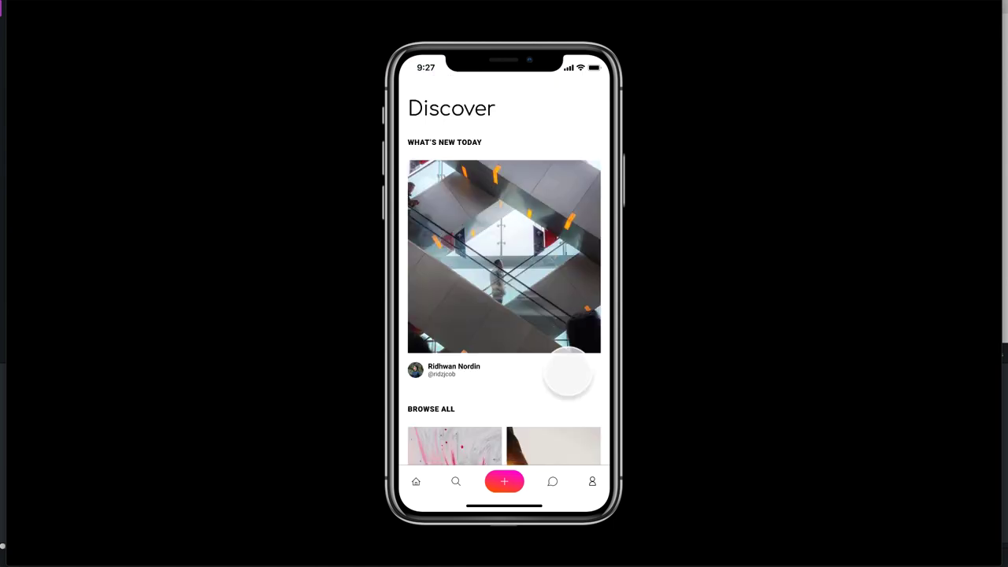